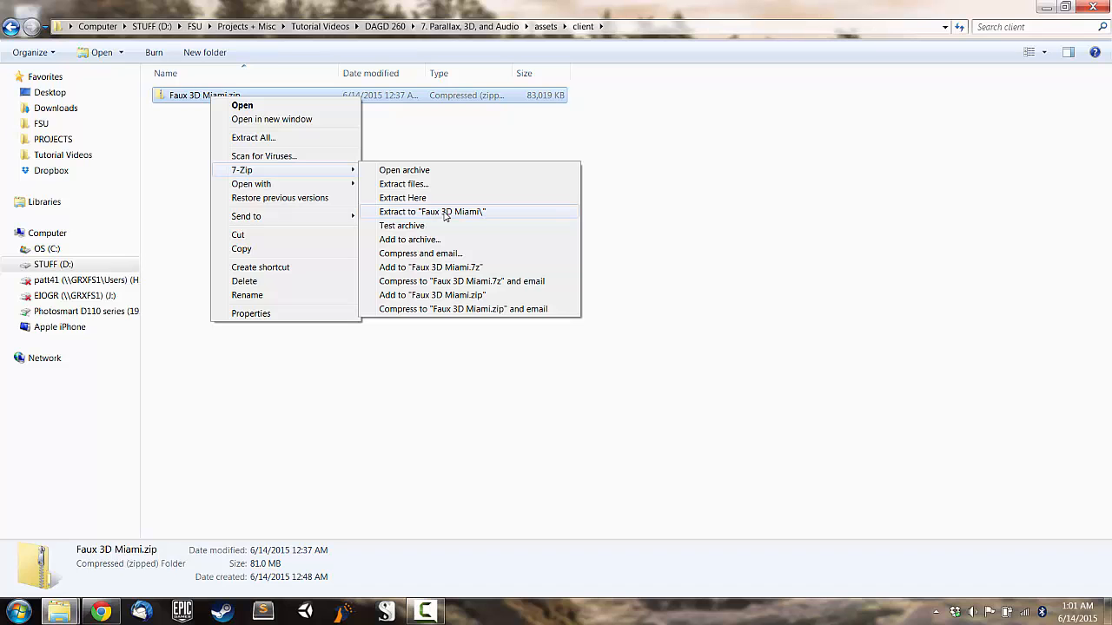
# - Extract Faux 3D Miami.zip into the current folder and delete the extracted __MACOSX folder
pyautogui.click(447, 200)
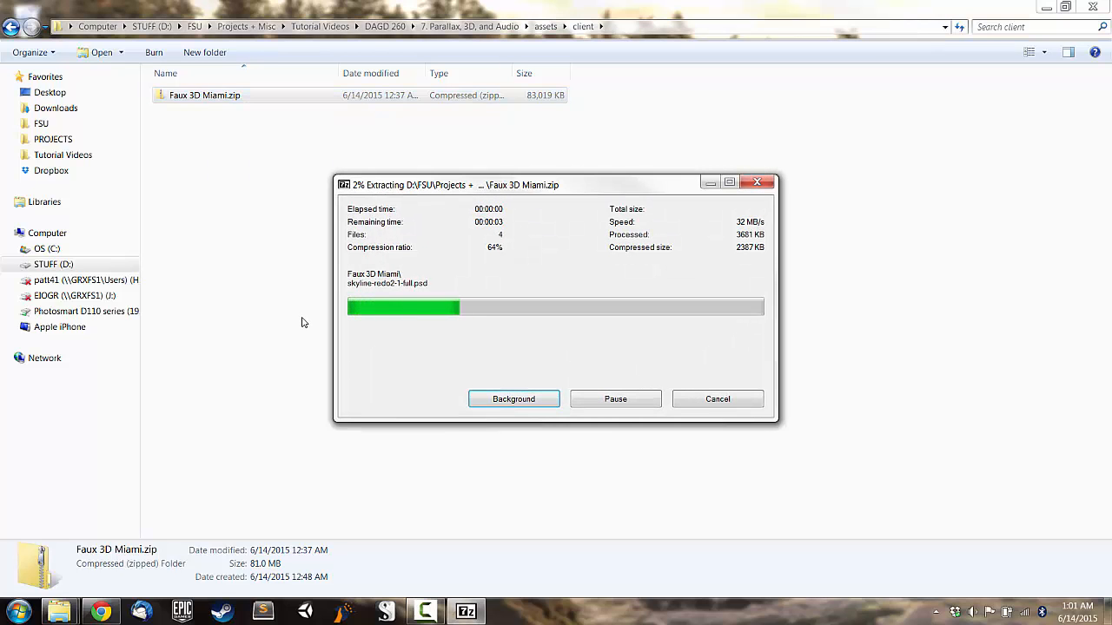
pyautogui.click(222, 92)
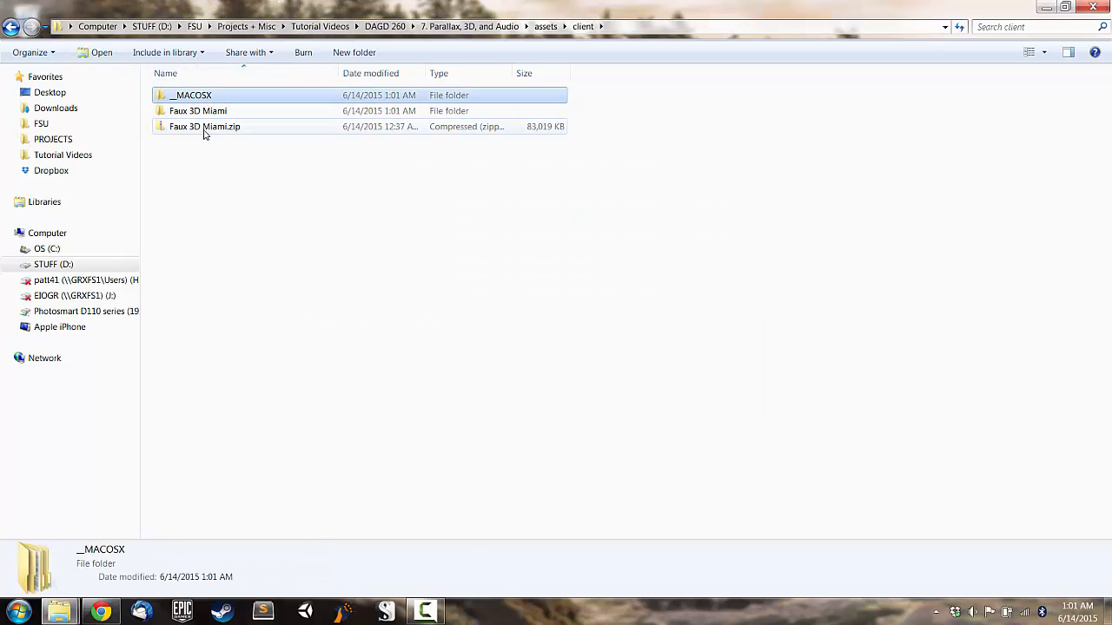
pyautogui.press('Delete')
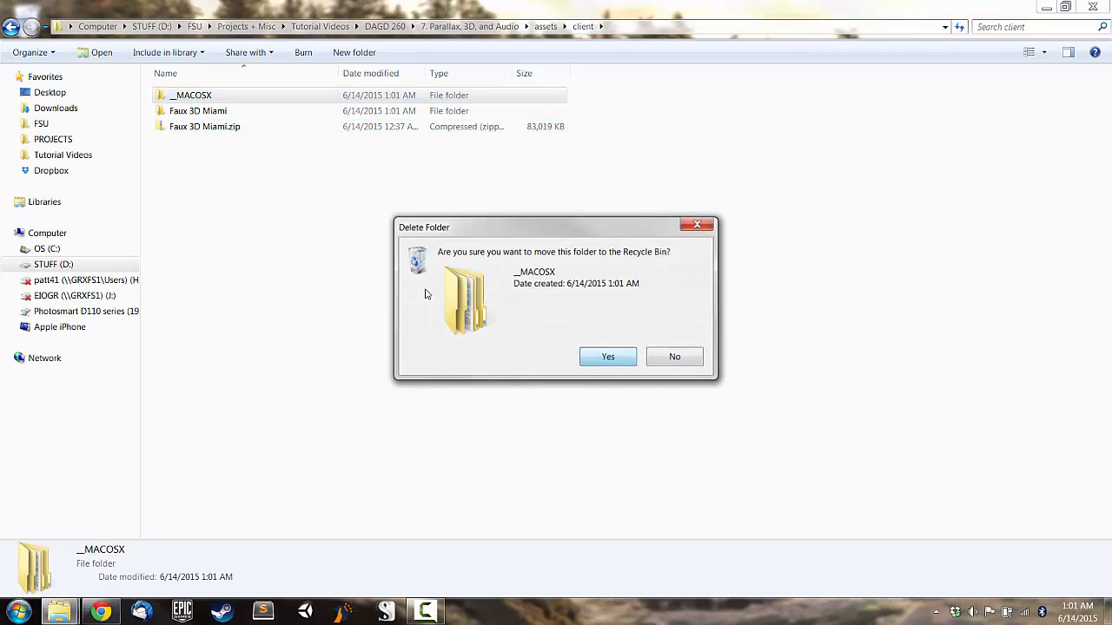
pyautogui.press('Return')
# - Open boat.psd from the Faux 3D Miami folder in Photoshop and check its layers
pyautogui.doubleClick(222, 95)
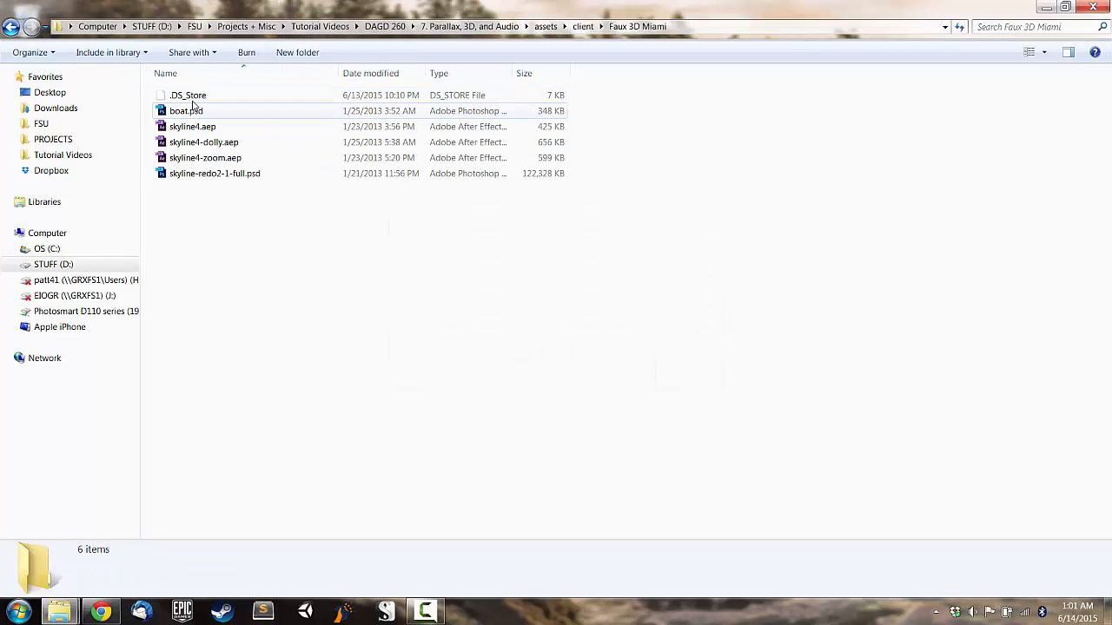
pyautogui.doubleClick(200, 113)
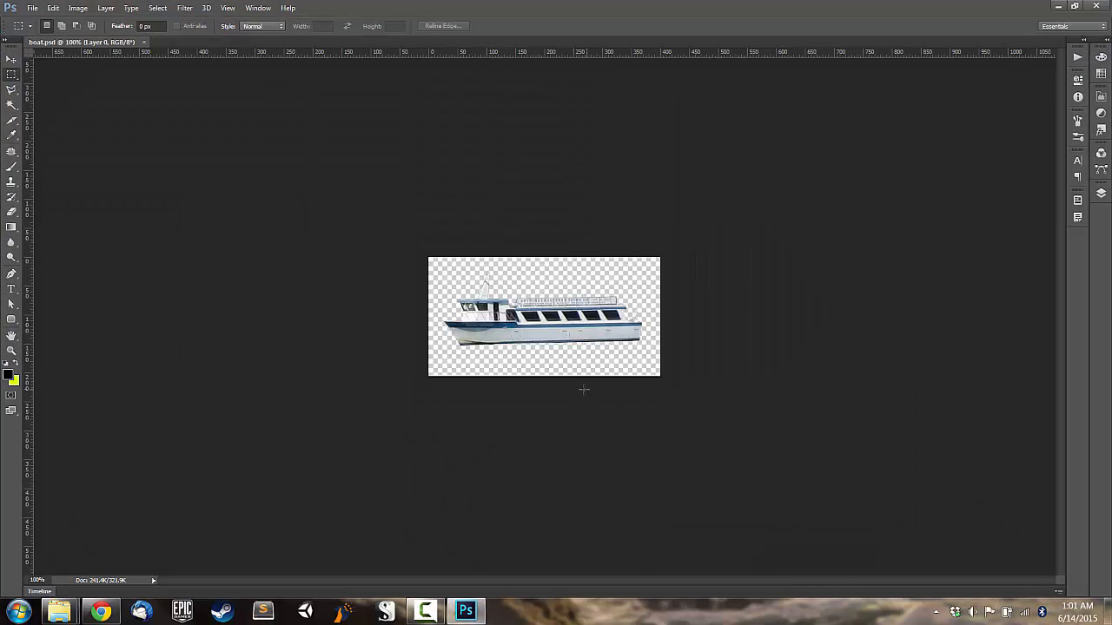
pyautogui.click(11, 59)
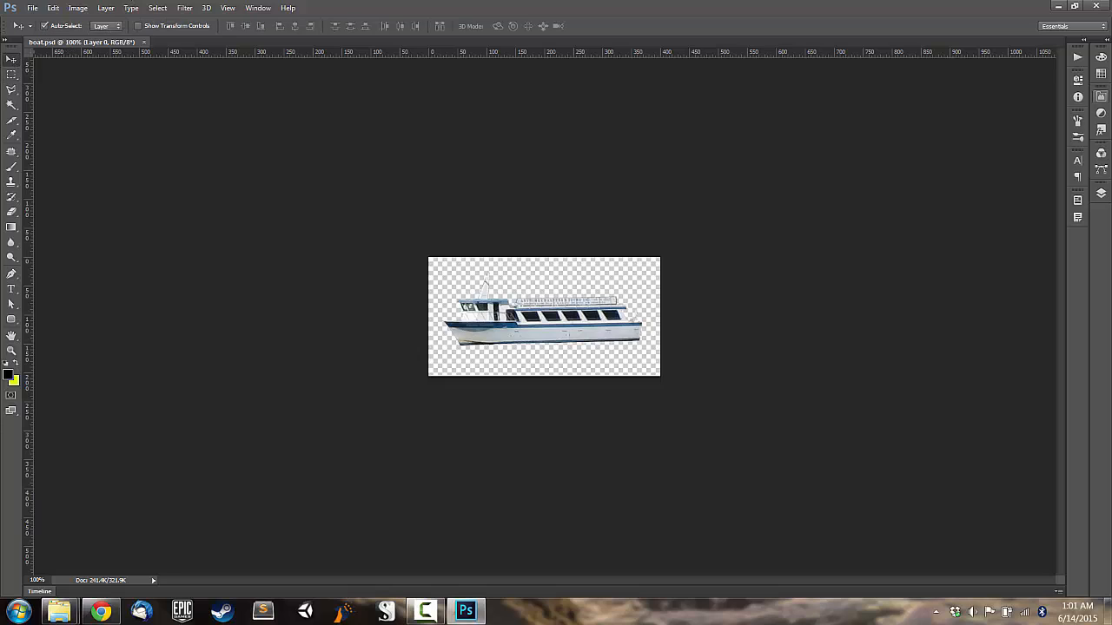
pyautogui.click(1101, 194)
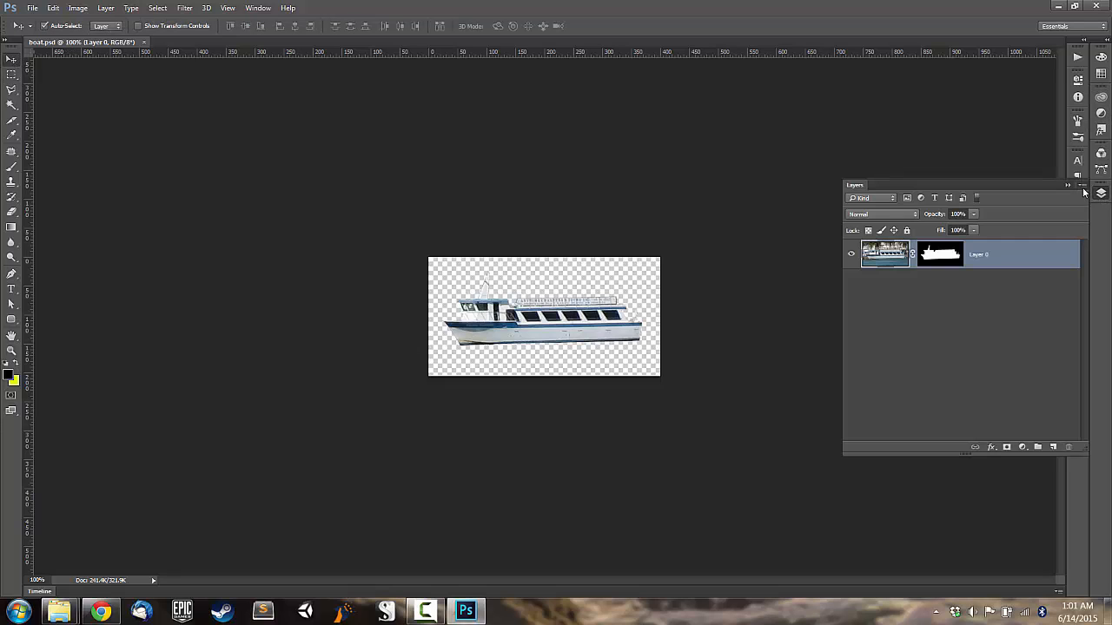
pyautogui.click(1101, 196)
# - Open skyline-redo2-1-full.psd from the Faux 3D Miami folder and show it full screen without rulers
pyautogui.click(99, 611)
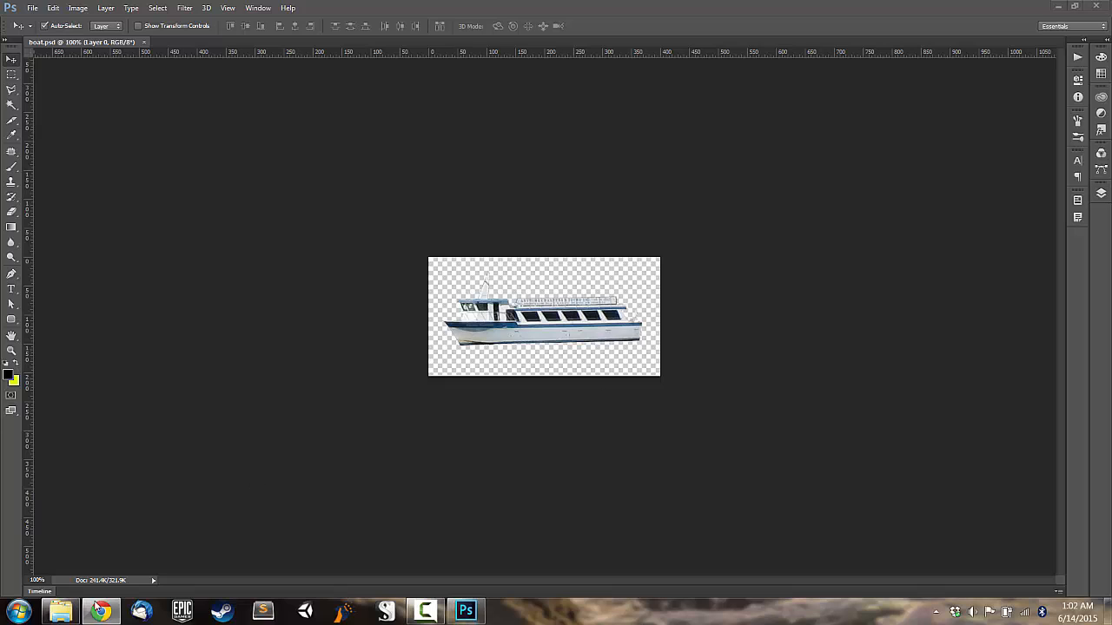
pyautogui.click(52, 615)
pyautogui.doubleClick(194, 173)
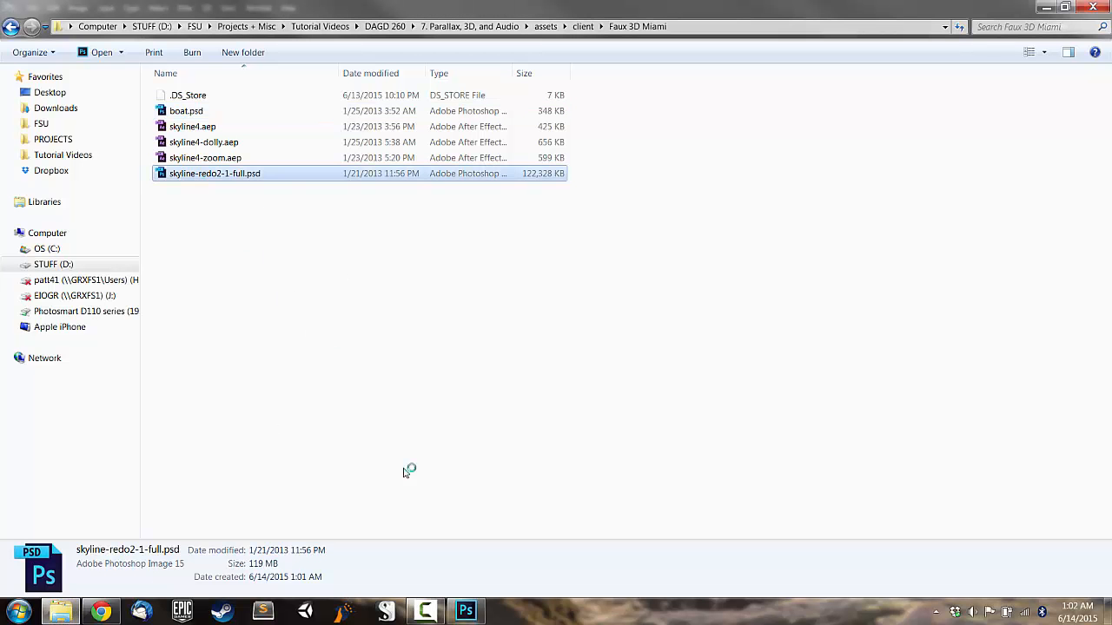
pyautogui.press('f')
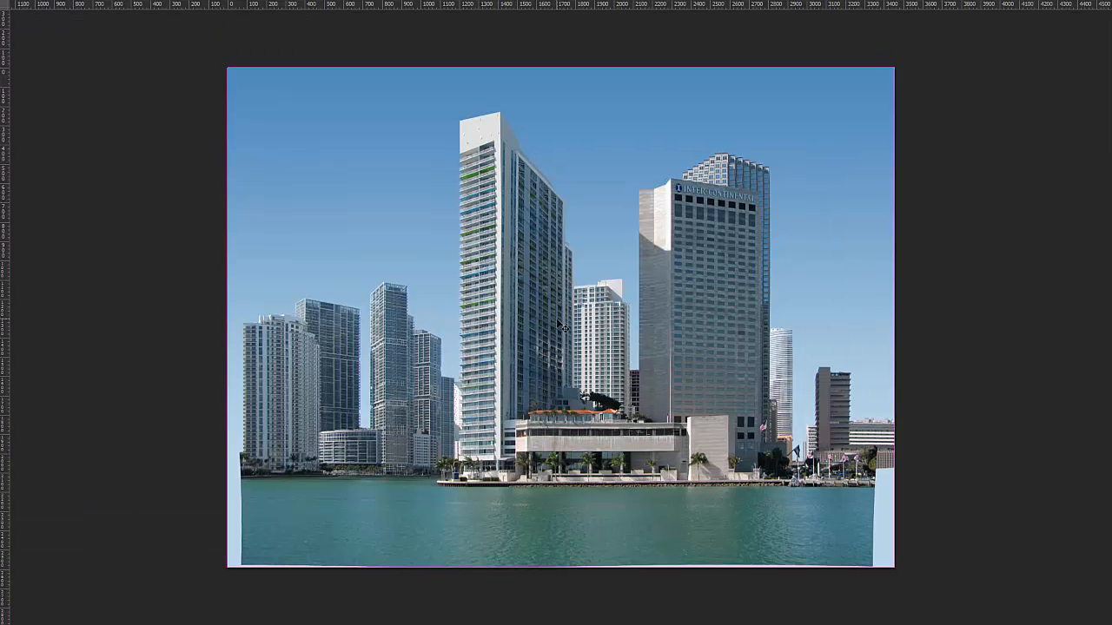
pyautogui.hotkey('ctrl', 'r')
pyautogui.press('f')
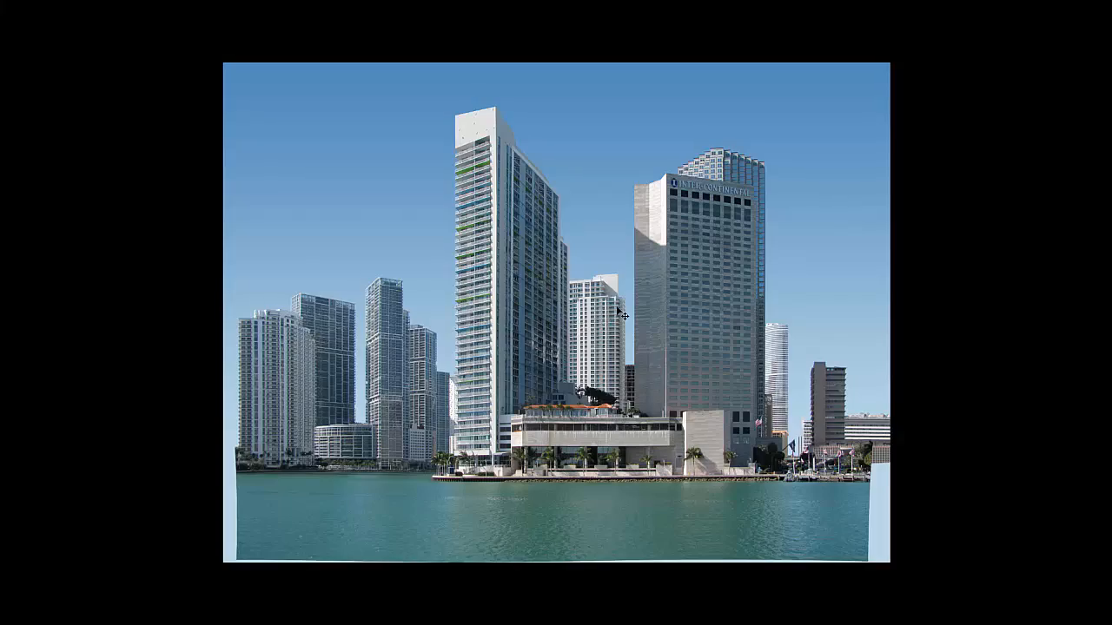
# - Examine the skyline up close and toggle the visibility of layers 1 and 2 to see what each contains
pyautogui.click(613, 280)
pyautogui.click(601, 292)
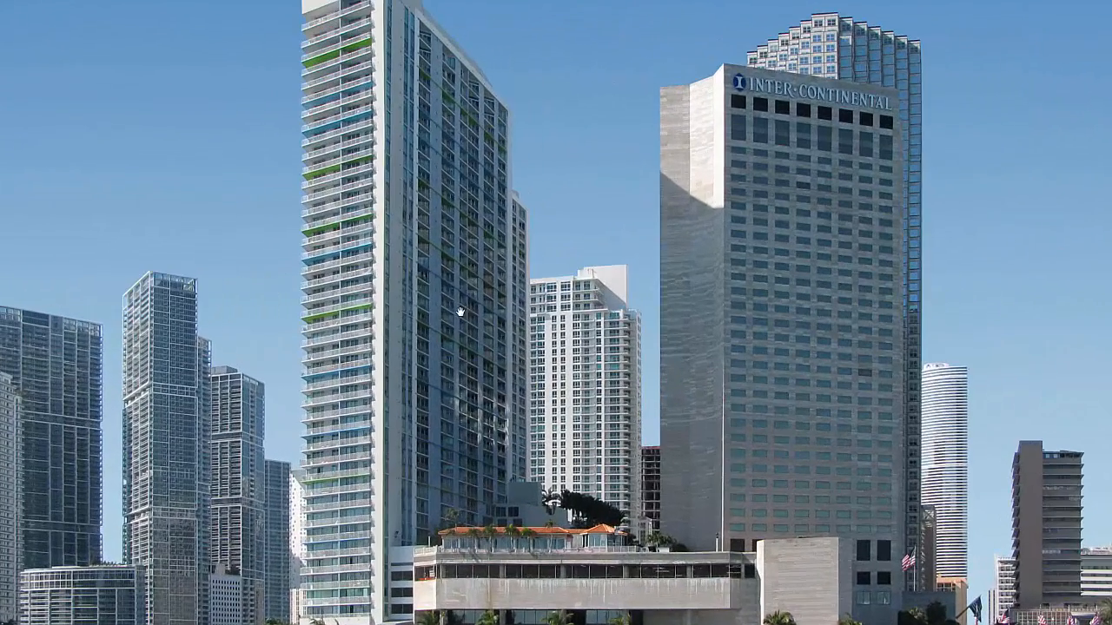
pyautogui.moveTo(490, 345); pyautogui.dragTo(277, 231)
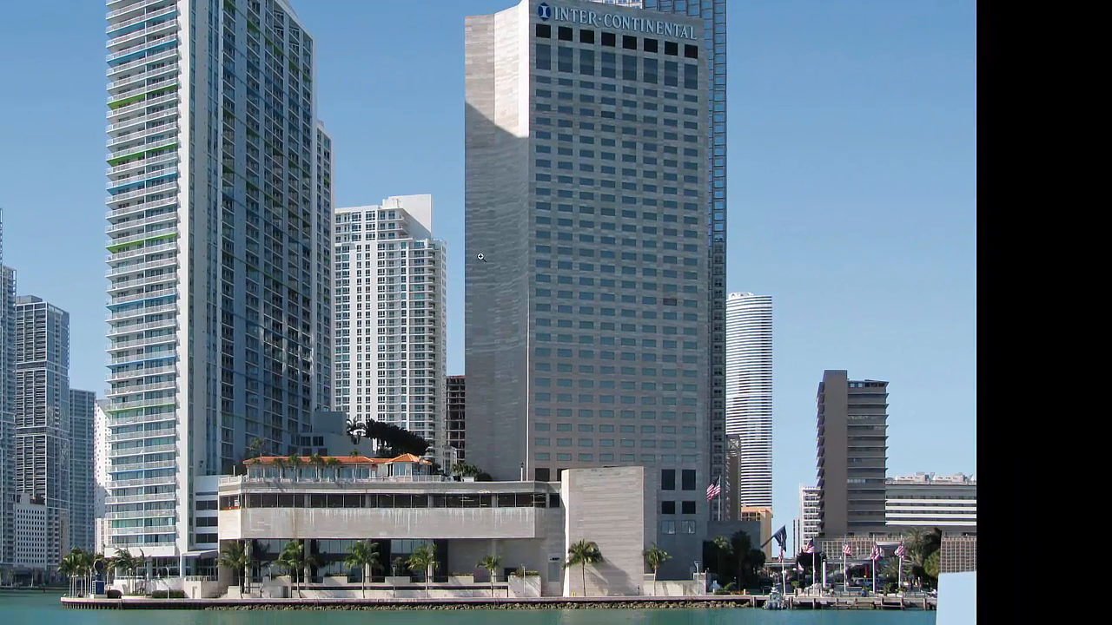
pyautogui.press('F7')
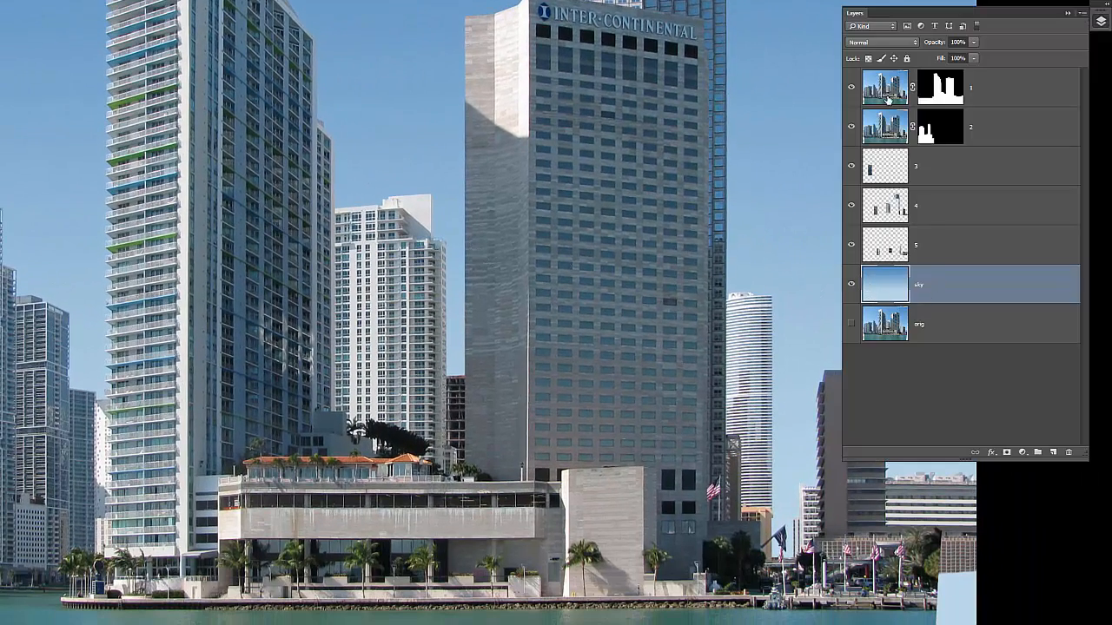
pyautogui.click(851, 88)
pyautogui.click(851, 88)
pyautogui.click(848, 127)
pyautogui.click(849, 127)
pyautogui.click(851, 90)
pyautogui.click(851, 90)
# - Isolate layers 2, 3, 4, sky and orig one after another to examine each layer's content
pyautogui.keyDown('alt'); pyautogui.click(849, 127); pyautogui.keyUp('alt')
pyautogui.keyDown('alt'); pyautogui.click(261, 389); pyautogui.keyUp('alt')
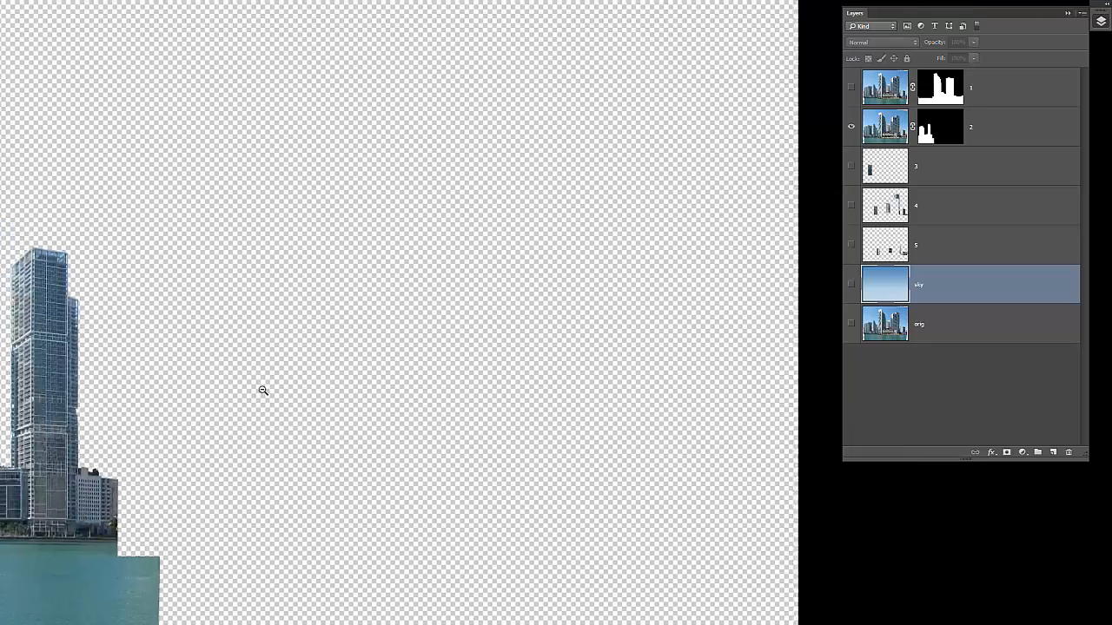
pyautogui.keyDown('alt'); pyautogui.click(261, 389); pyautogui.keyUp('alt')
pyautogui.keyDown('alt'); pyautogui.click(850, 130); pyautogui.keyUp('alt')
pyautogui.keyDown('alt'); pyautogui.click(851, 168); pyautogui.keyUp('alt')
pyautogui.keyDown('alt'); pyautogui.click(851, 169); pyautogui.keyUp('alt')
pyautogui.keyDown('alt'); pyautogui.click(851, 208); pyautogui.keyUp('alt')
pyautogui.keyDown('alt'); pyautogui.click(851, 208); pyautogui.keyUp('alt')
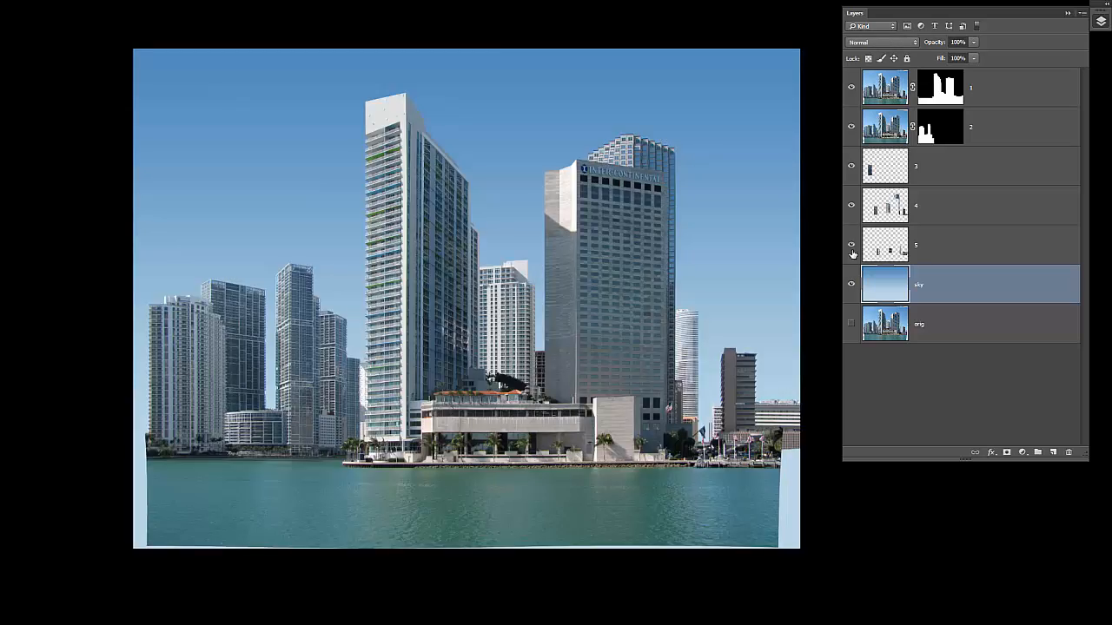
pyautogui.keyDown('alt'); pyautogui.click(852, 287); pyautogui.keyUp('alt')
pyautogui.keyDown('alt'); pyautogui.click(852, 288); pyautogui.keyUp('alt')
pyautogui.keyDown('alt'); pyautogui.click(852, 325); pyautogui.keyUp('alt')
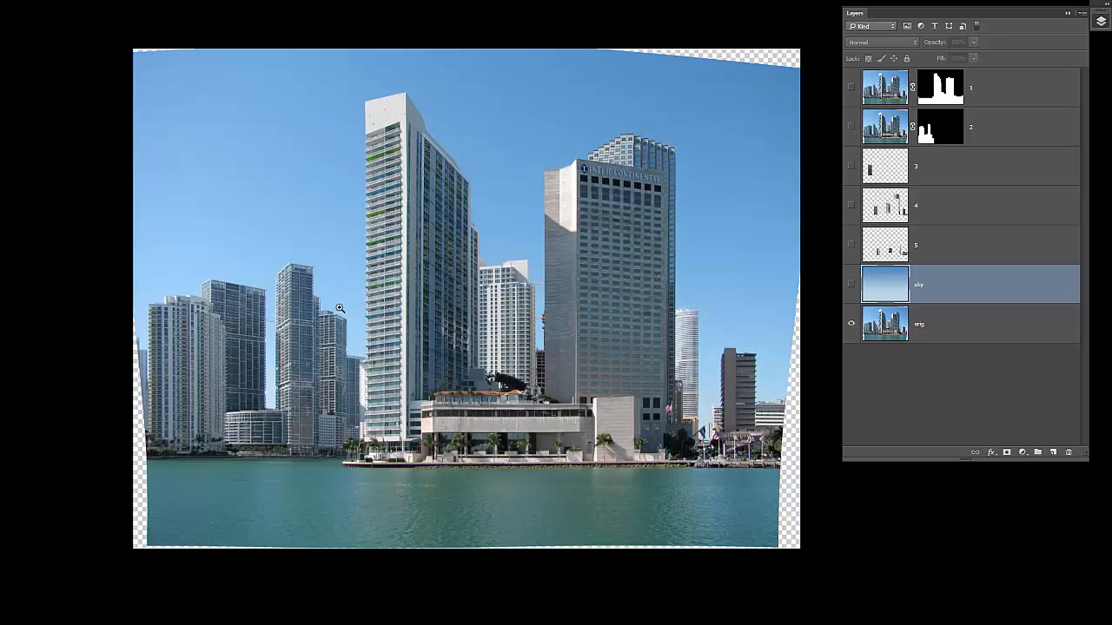
# - Examine the edges between the buildings in the orig layer and in the layered composite
pyautogui.tripleClick(547, 327)
pyautogui.click(530, 250)
pyautogui.click(531, 250)
pyautogui.keyDown('alt'); pyautogui.click(851, 324); pyautogui.keyUp('alt')
pyautogui.keyDown('alt'); pyautogui.click(851, 325); pyautogui.keyUp('alt')
pyautogui.keyDown('alt'); pyautogui.click(851, 325); pyautogui.keyUp('alt')
pyautogui.keyDown('alt'); pyautogui.click(617, 312); pyautogui.keyUp('alt')
pyautogui.keyDown('alt'); pyautogui.click(617, 312); pyautogui.keyUp('alt')
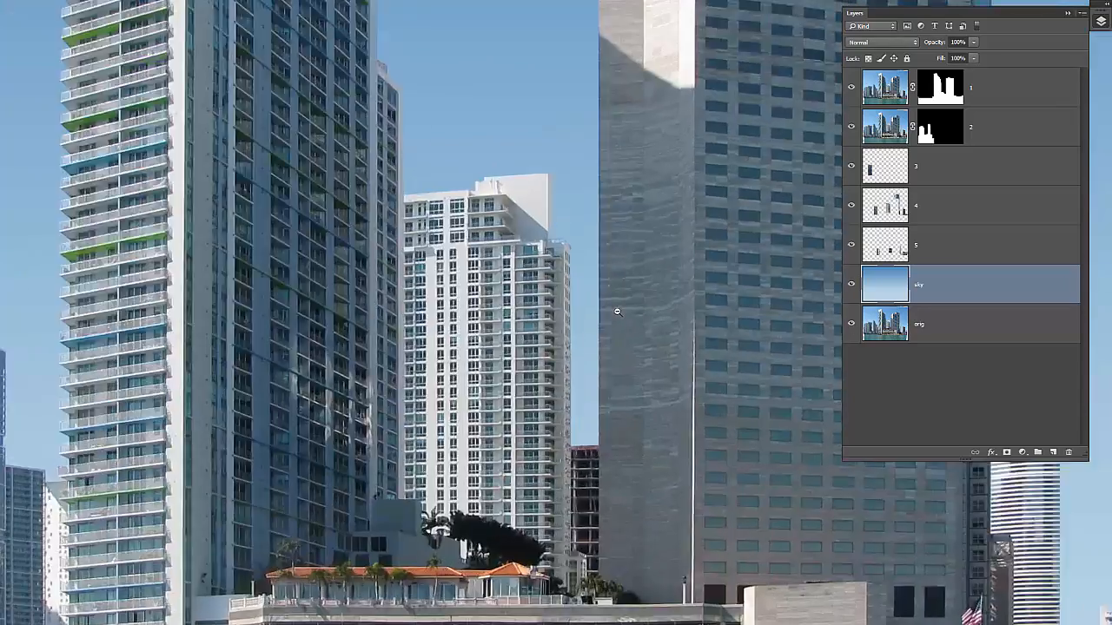
pyautogui.keyDown('alt'); pyautogui.click(617, 312); pyautogui.keyUp('alt')
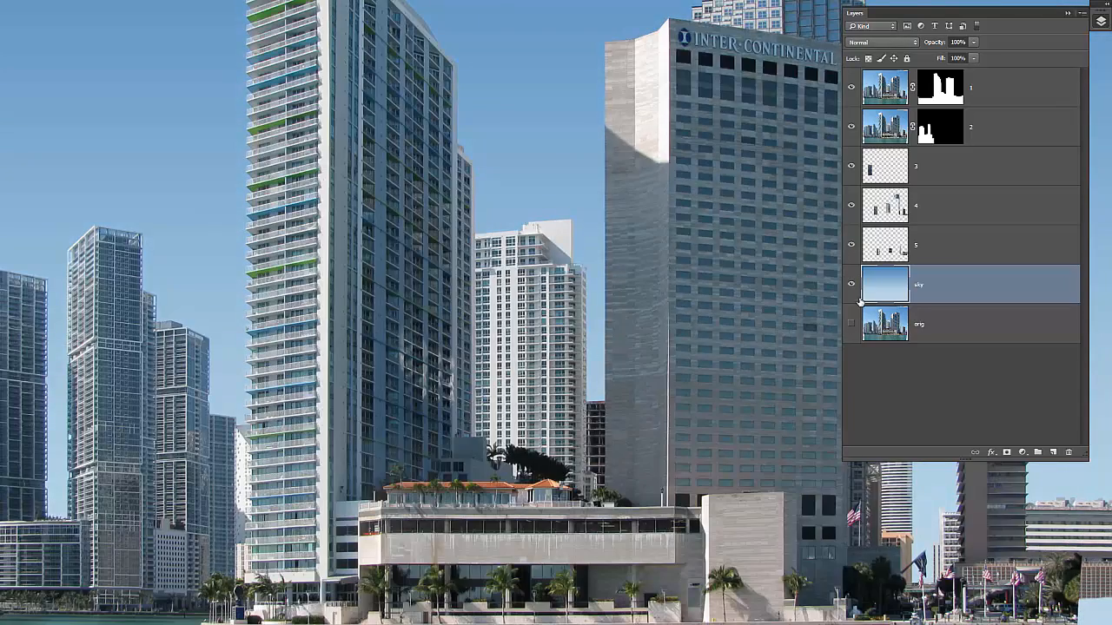
# - Isolate layer 1 and copy its building cutout into a new document
pyautogui.keyDown('alt'); pyautogui.click(851, 90); pyautogui.keyUp('alt')
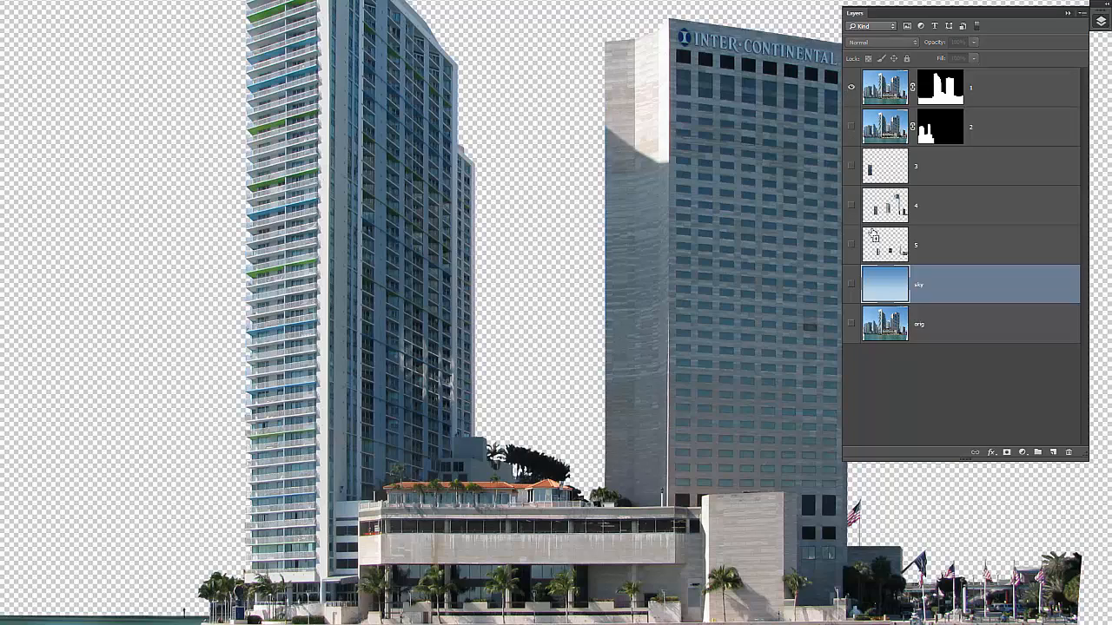
pyautogui.hotkey('ctrl', 'n')
pyautogui.press('Return')
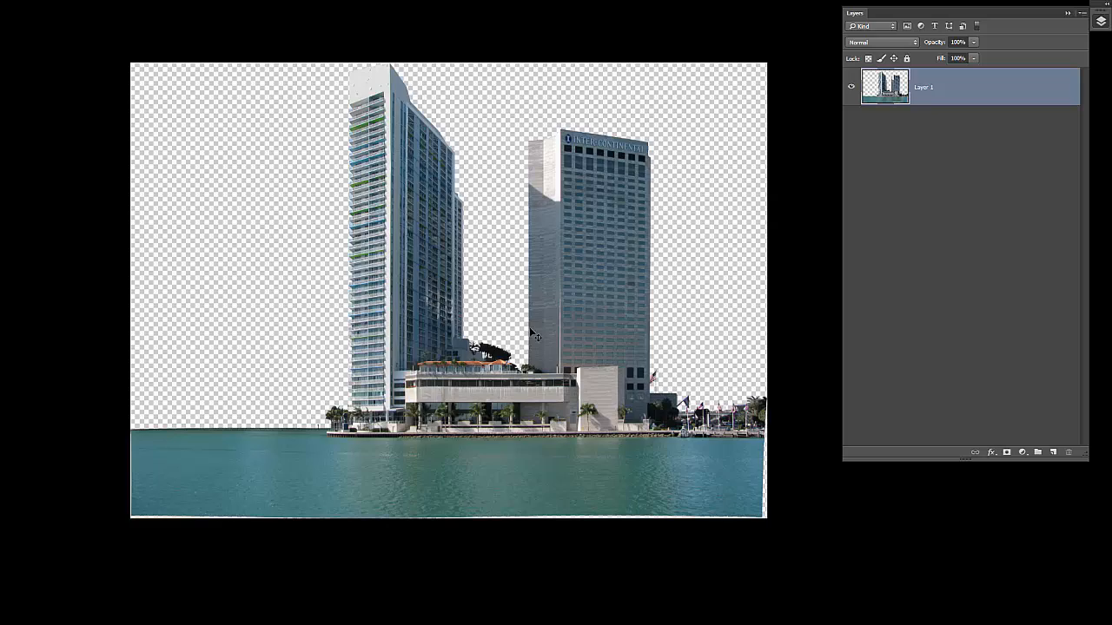
# - Start a Save for Web export of the cutout in PNG-24 format
pyautogui.hotkey('ctrl', 'alt', 'shift', 's')
pyautogui.click(721, 101)
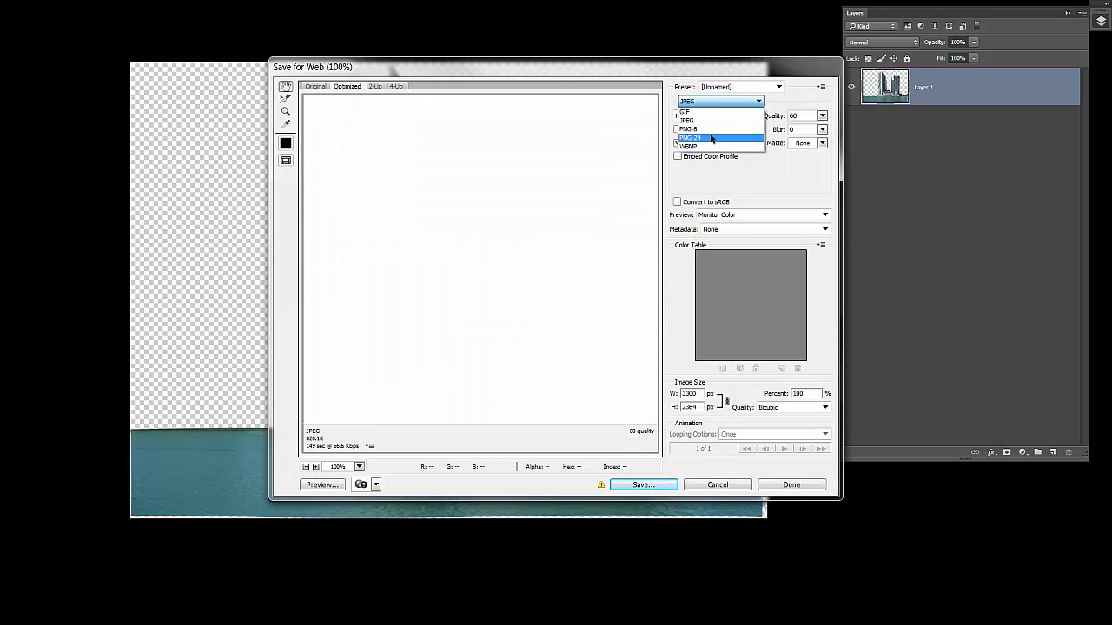
pyautogui.click(711, 139)
pyautogui.click(633, 488)
# - Create an imgs folder inside assets and save the export there as layer1.png
pyautogui.rightClick(457, 197)
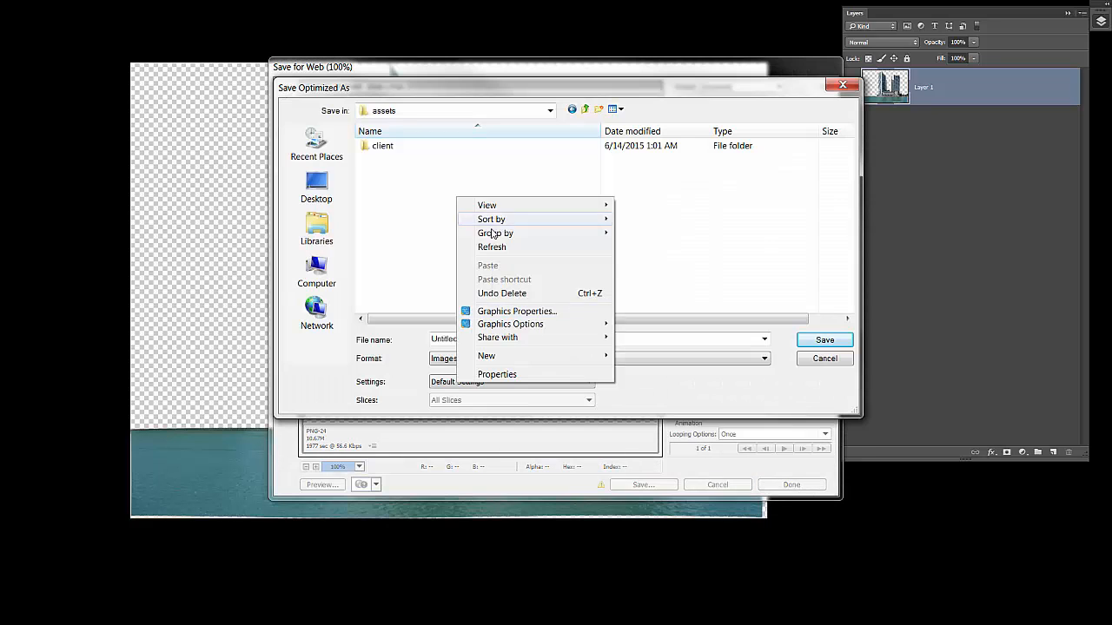
pyautogui.moveTo(488, 355)
pyautogui.click(648, 355)
pyautogui.write('imgs')
pyautogui.press('Return')
pyautogui.press('Return')
pyautogui.moveTo(465, 338); pyautogui.dragTo(333, 337)
pyautogui.write('bldg1')
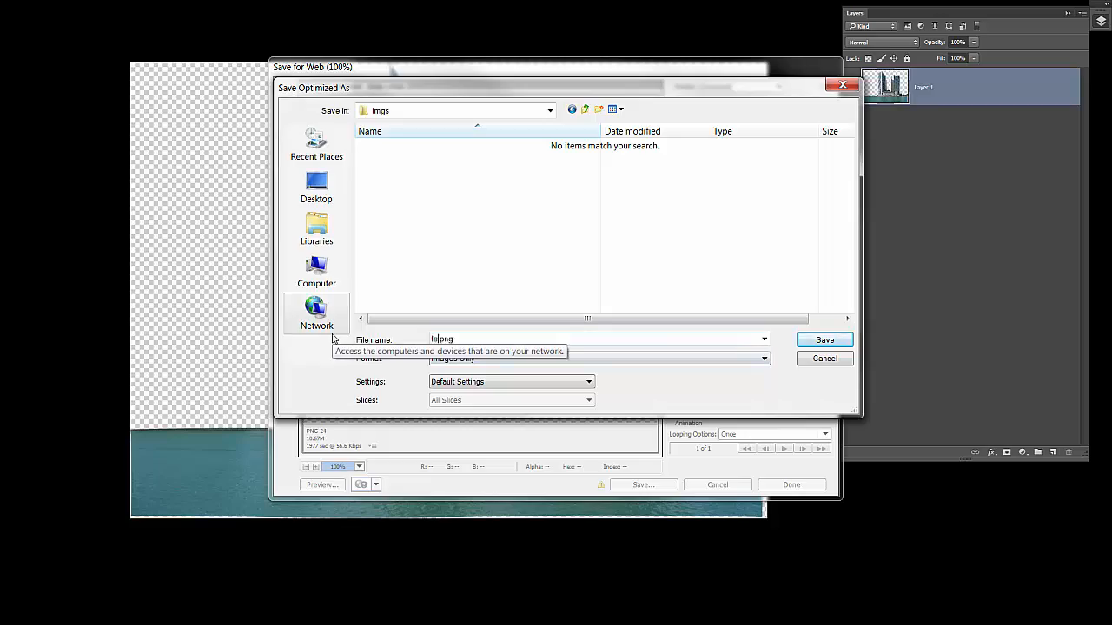
pyautogui.press('Return')
# - Close the temporary document without saving and export layer 2's building cutout as a transparent PNG-24
pyautogui.hotkey('ctrl', 'w')
pyautogui.press('n')
pyautogui.hotkey('ctrl', '-')
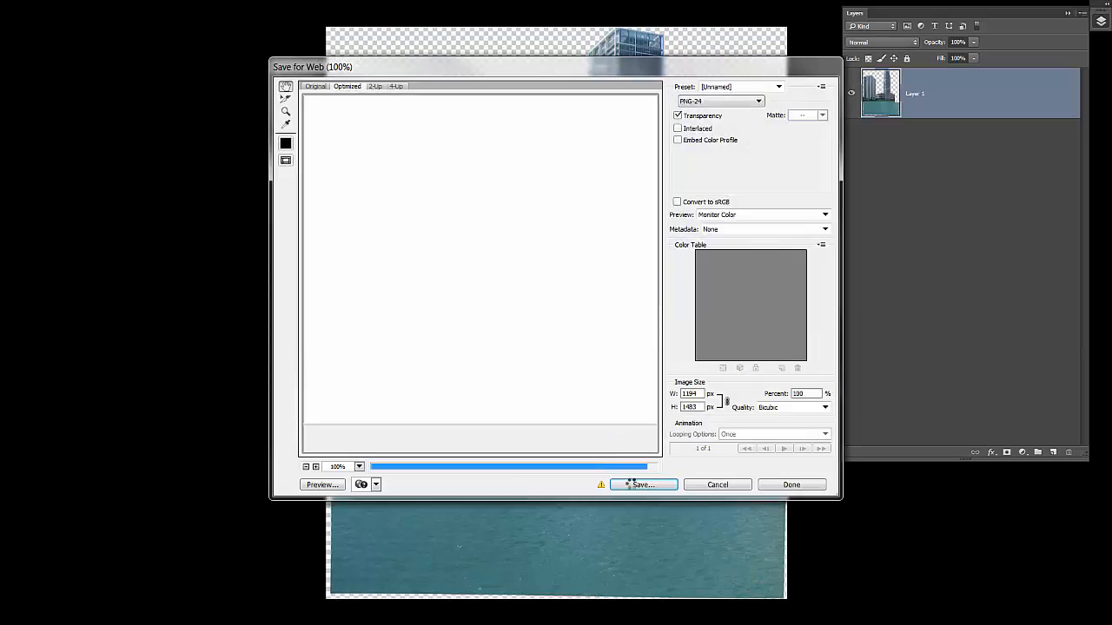
pyautogui.click(643, 484)
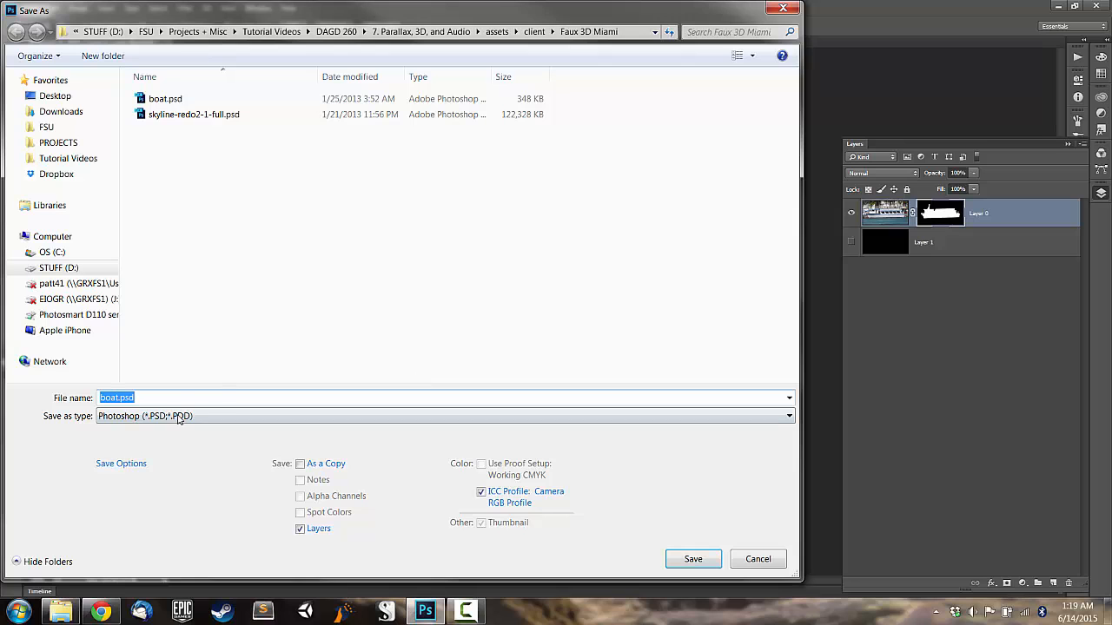
# - Set the boat image's save format to PNG and choose the assets folder as the location
pyautogui.click(178, 417)
pyautogui.click(166, 357)
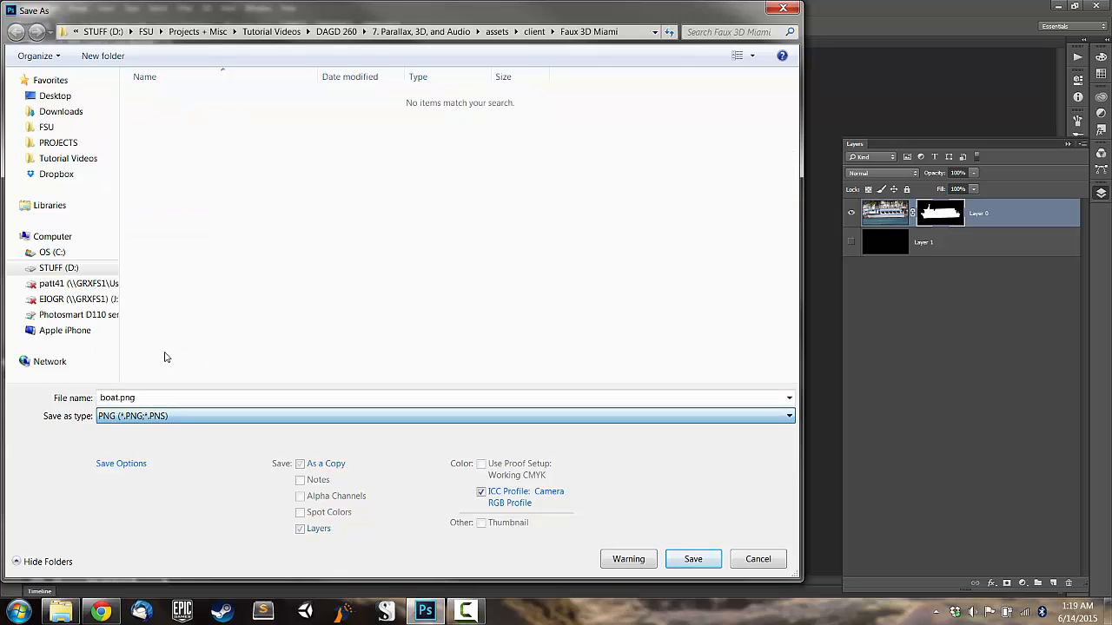
pyautogui.click(497, 31)
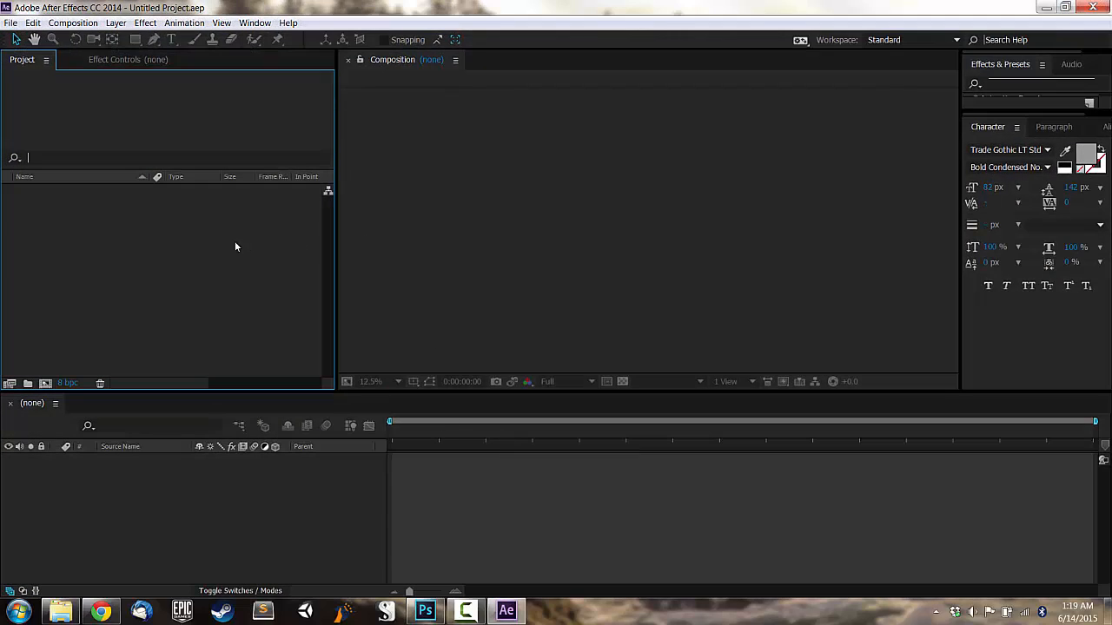
# - In After Effects, import bg.png, boat.png and layer1.png through layer5.png from the assets/imgs folder as footage
pyautogui.doubleClick(257, 251)
pyautogui.click(202, 150)
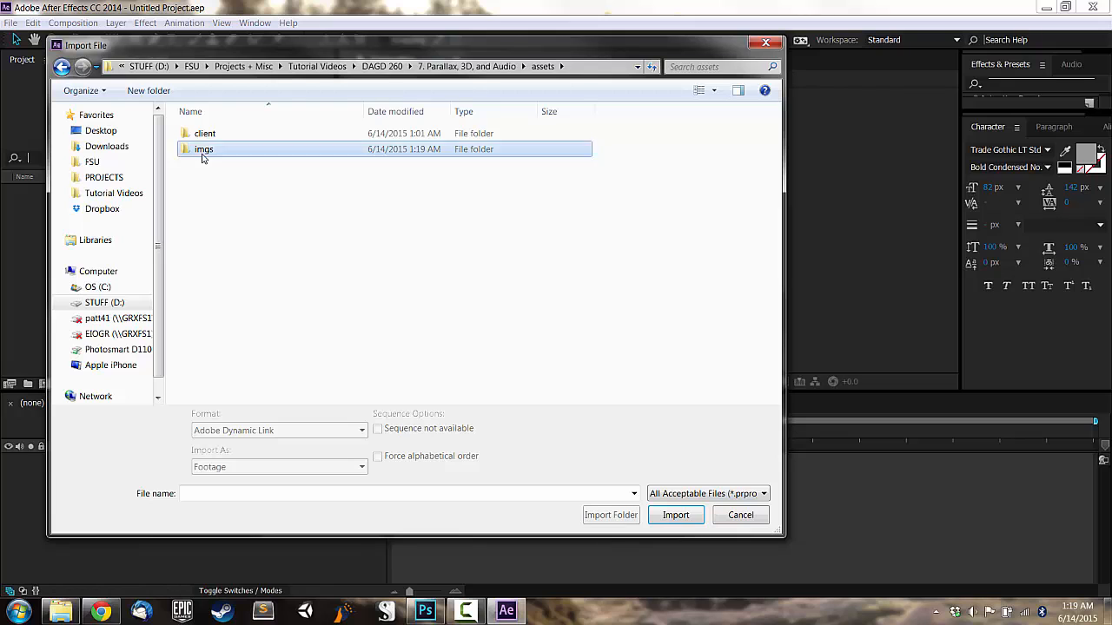
pyautogui.doubleClick(203, 154)
pyautogui.moveTo(728, 277); pyautogui.dragTo(209, 156)
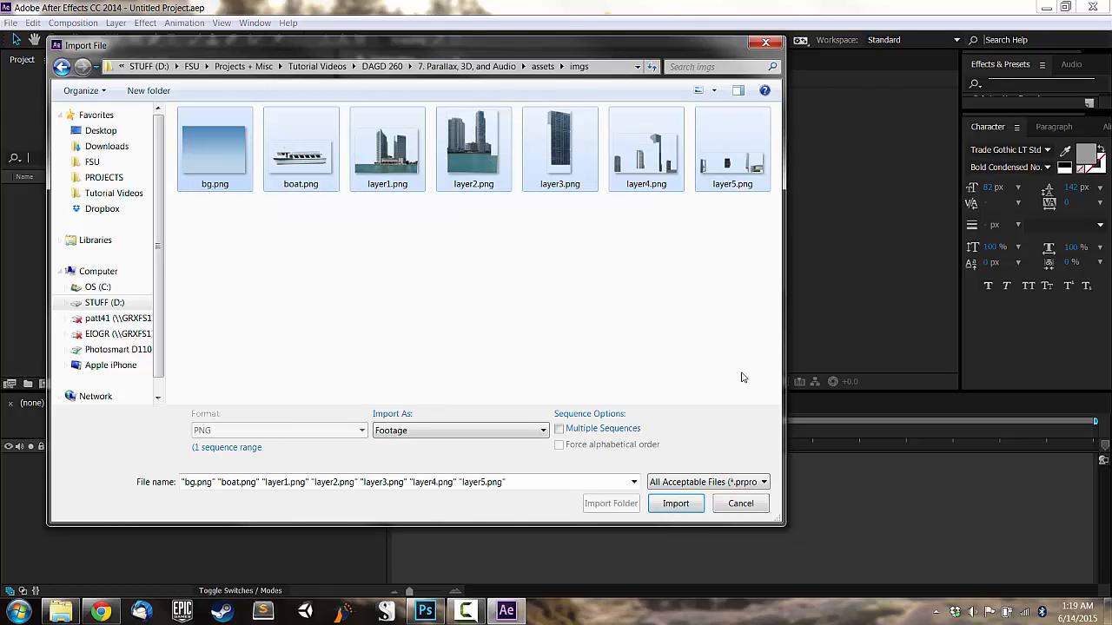
pyautogui.click(675, 504)
# - Create a project folder named assets
pyautogui.click(216, 318)
pyautogui.rightClick(215, 319)
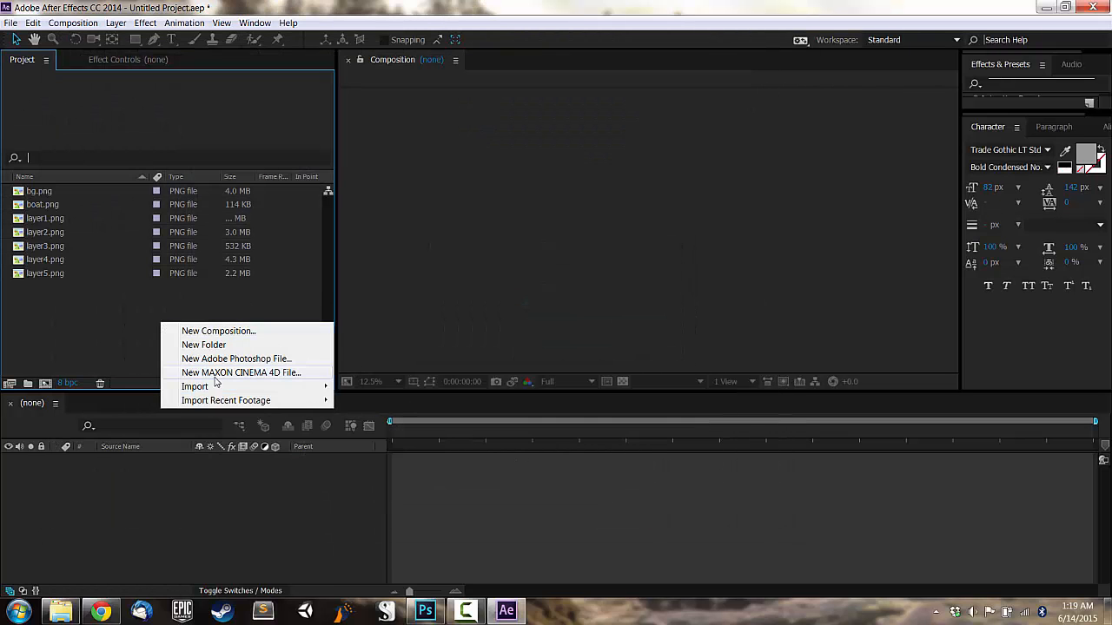
pyautogui.click(201, 345)
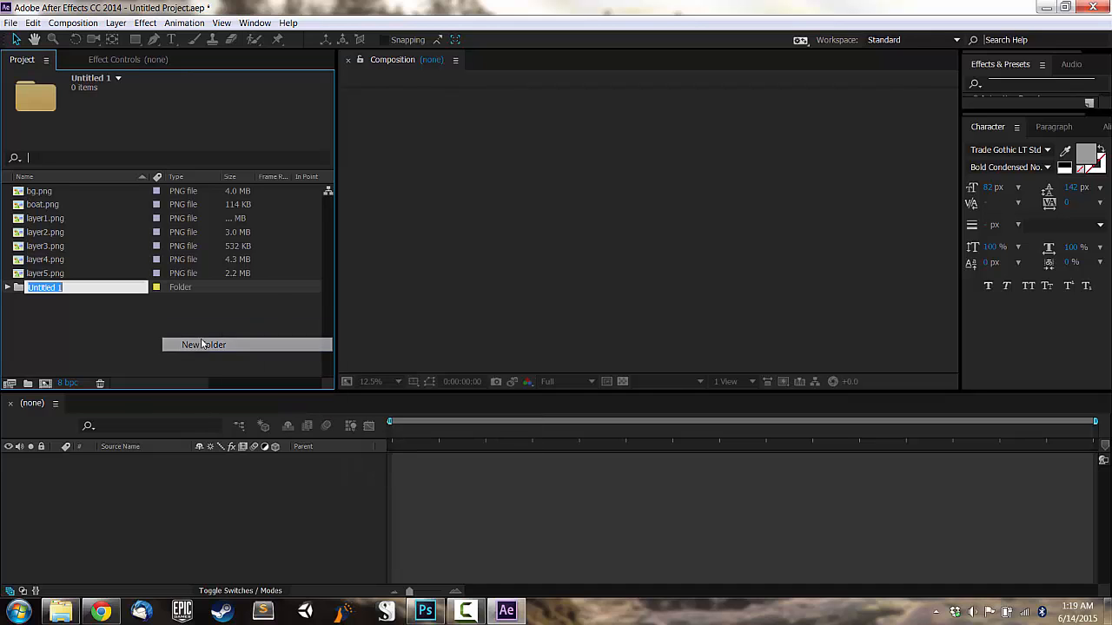
pyautogui.write('assets')
pyautogui.press('Return')
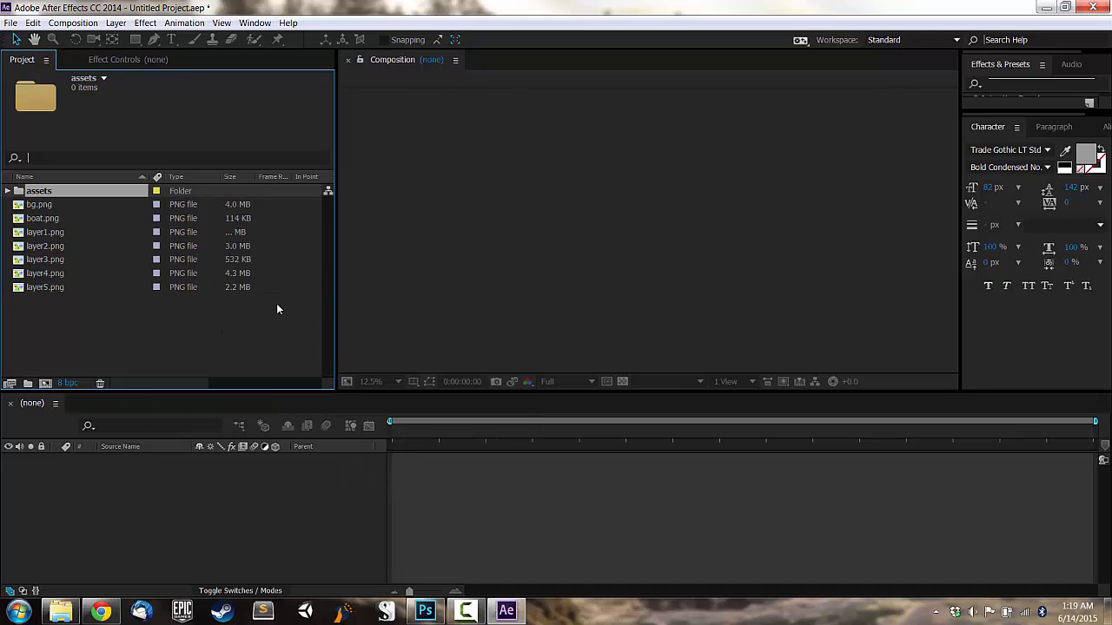
# - Create a second project folder named imgs
pyautogui.rightClick(145, 322)
pyautogui.click(188, 344)
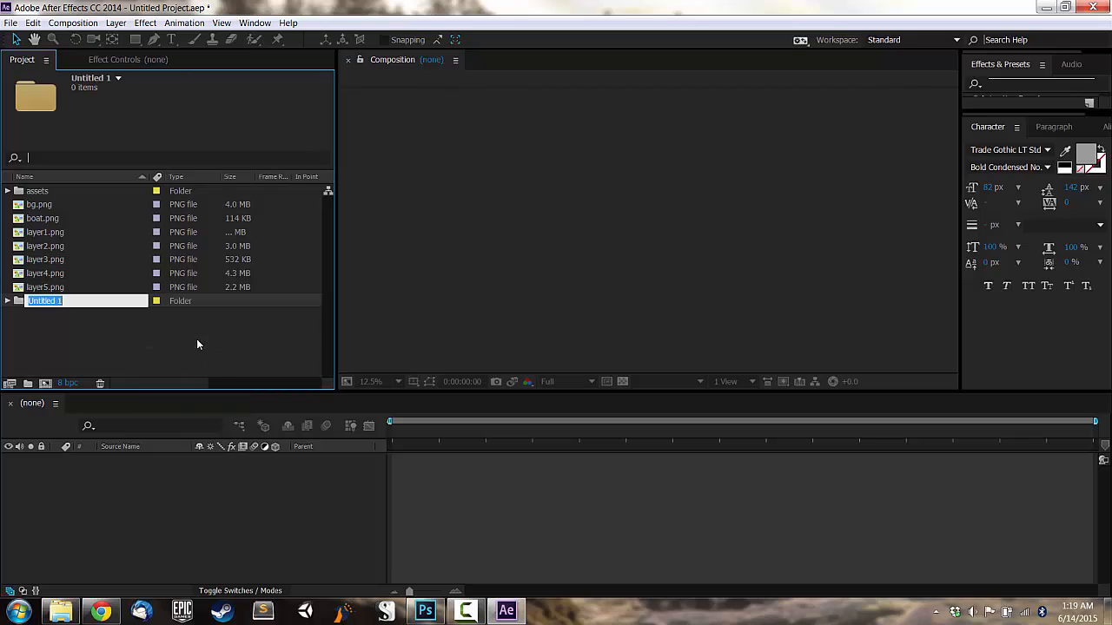
pyautogui.write('imgs')
pyautogui.press('Return')
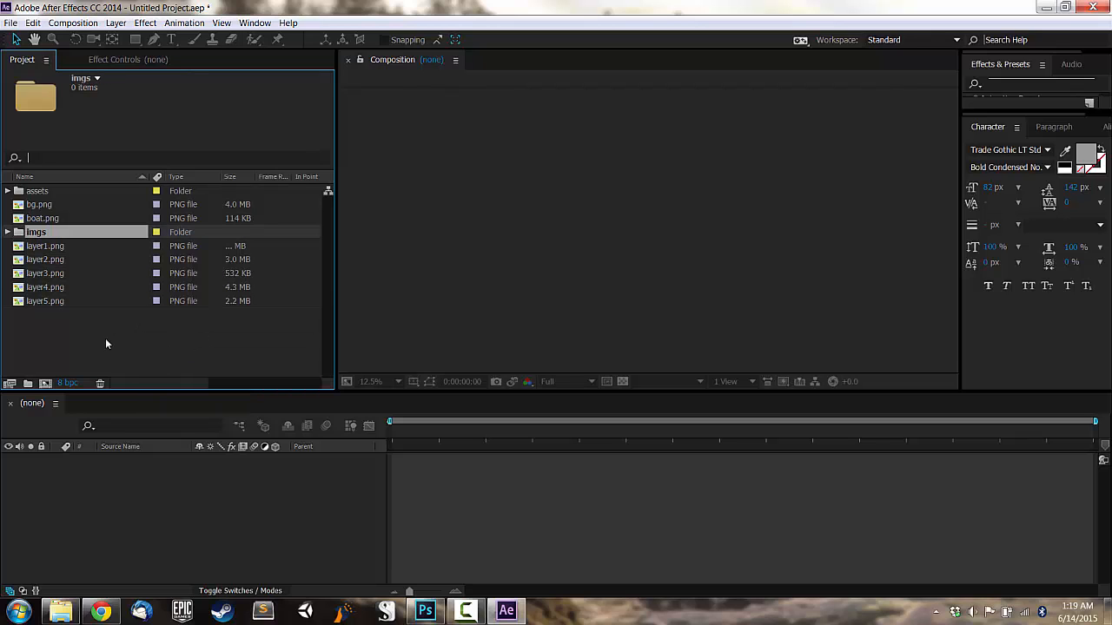
# - Move all seven PNG files into the imgs folder, nest imgs inside assets, and expand both folders
pyautogui.moveTo(102, 348); pyautogui.dragTo(51, 202)
pyautogui.keyDown('ctrl'); pyautogui.click(36, 233); pyautogui.keyUp('ctrl')
pyautogui.moveTo(41, 246); pyautogui.dragTo(42, 193)
pyautogui.click(8, 192)
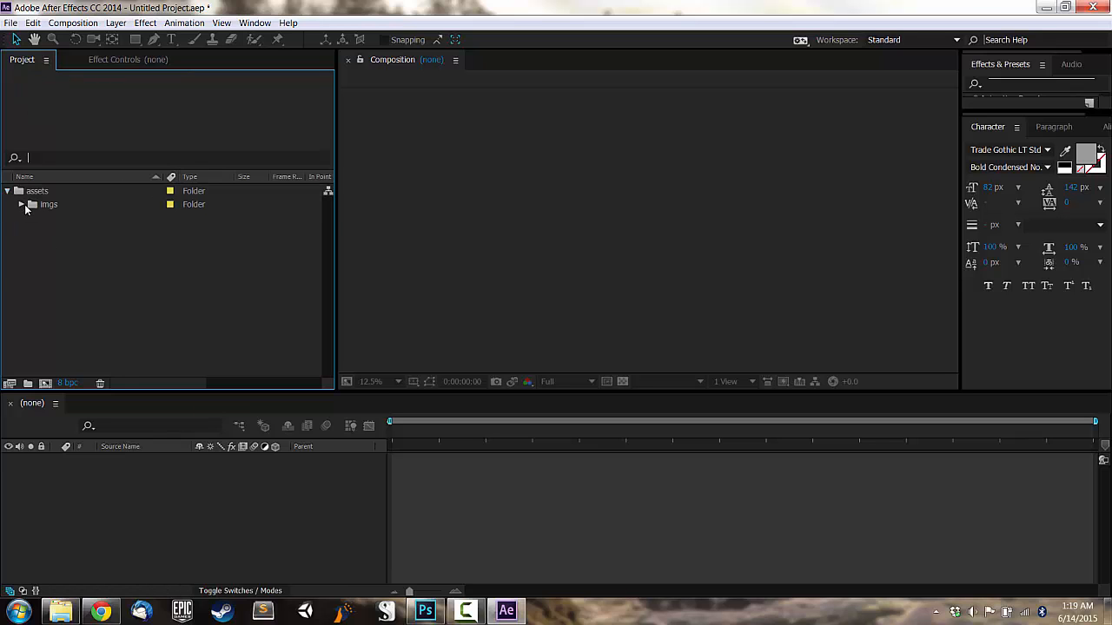
pyautogui.click(20, 204)
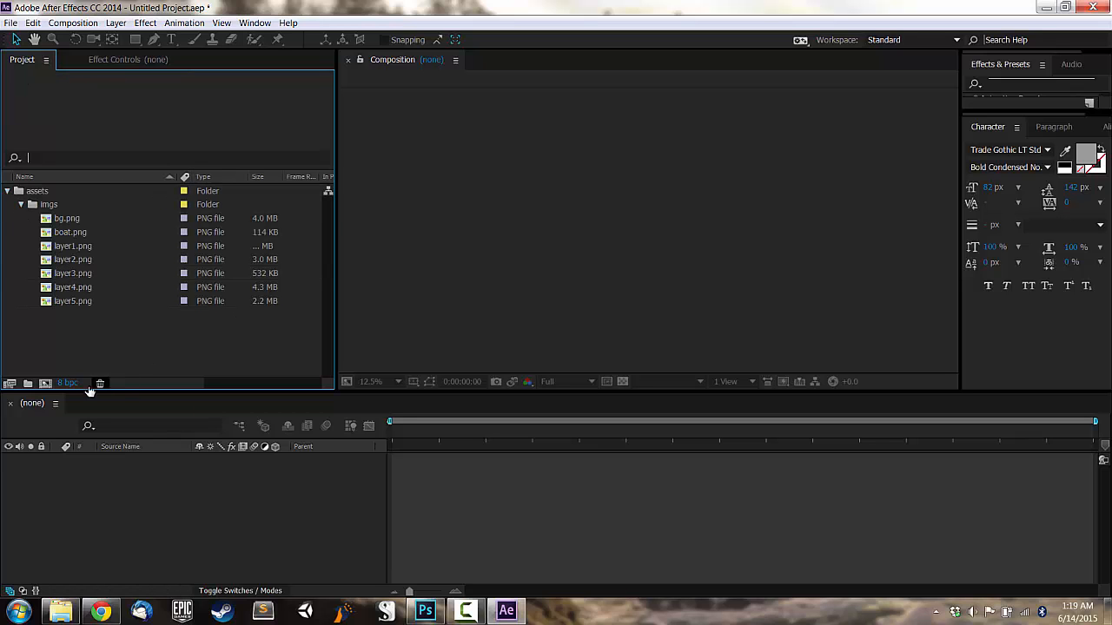
# - Create the composition Comp 1 at 1280 x 720 px, 30 frames per second, with a 20-second duration
pyautogui.click(45, 383)
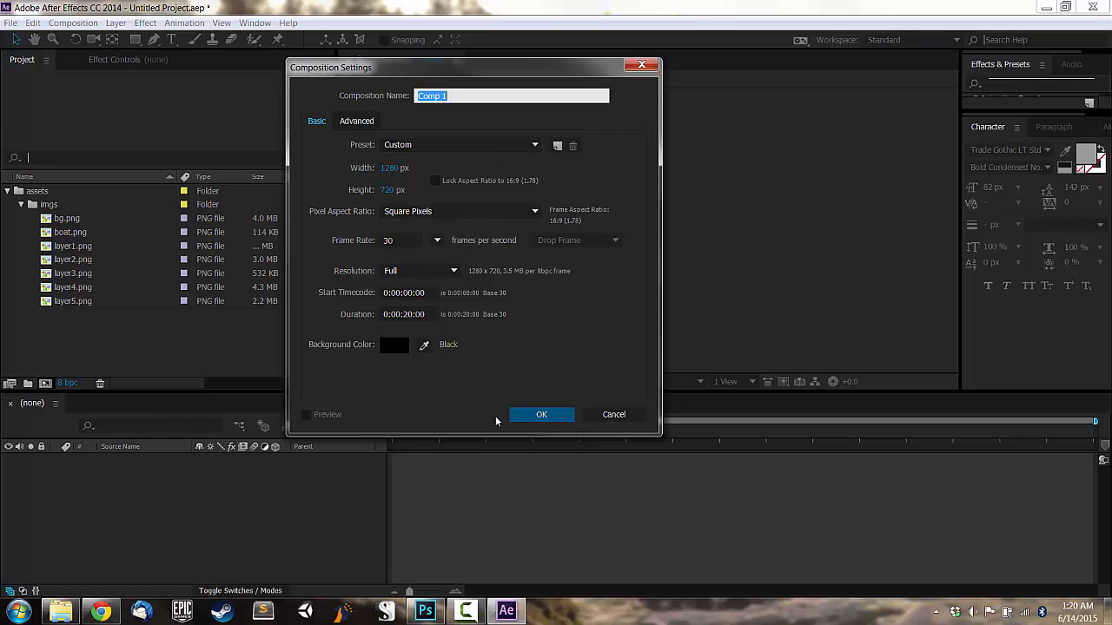
pyautogui.click(530, 415)
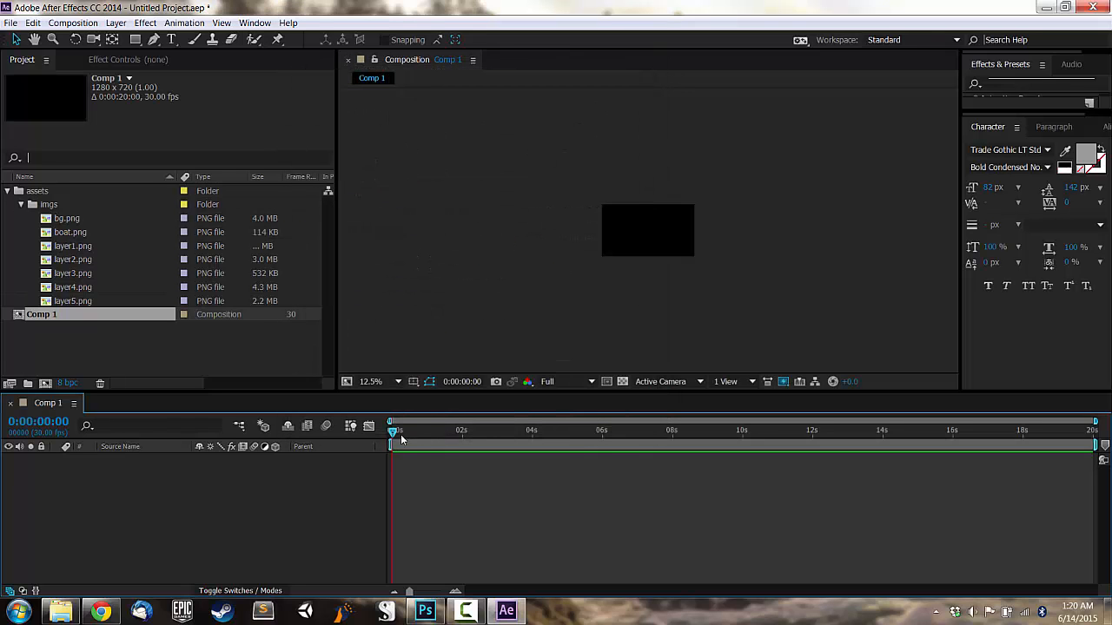
pyautogui.moveTo(400, 436); pyautogui.dragTo(445, 432)
pyautogui.scroll(3, 618, 314)
# - Add bg.png, boat.png and layer1.png through layer5.png to Comp 1 as layers
pyautogui.click(75, 300)
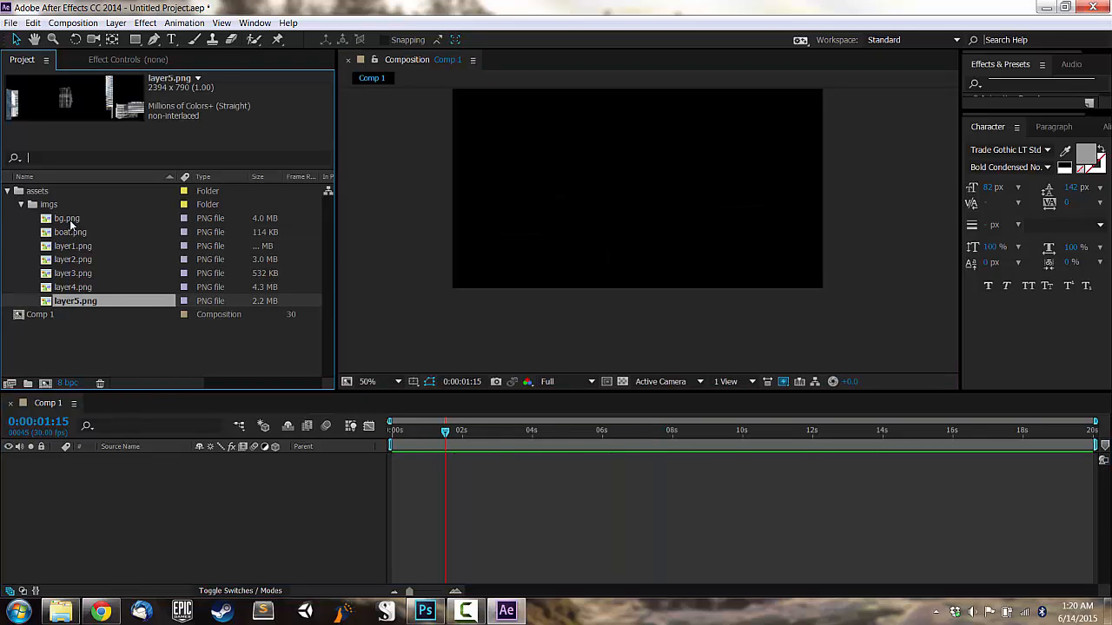
pyautogui.keyDown('shift'); pyautogui.click(70, 222); pyautogui.keyUp('shift')
pyautogui.moveTo(72, 295); pyautogui.dragTo(133, 519)
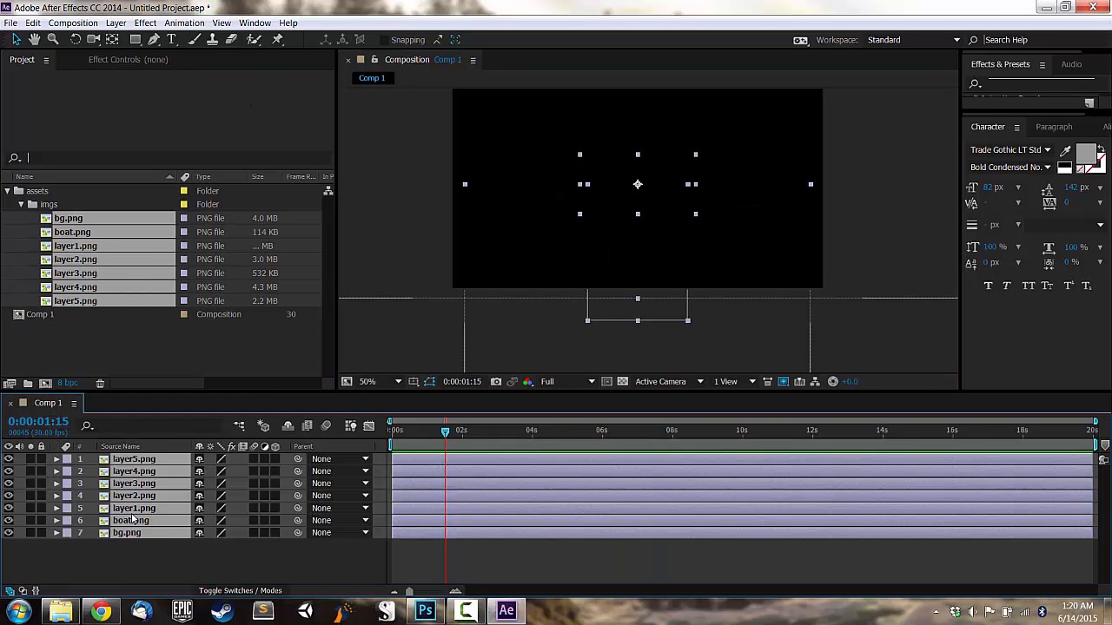
pyautogui.click(162, 556)
# - Import skyline-redo2-1-full.psd from the client assets folder as footage with merged layers
pyautogui.doubleClick(77, 350)
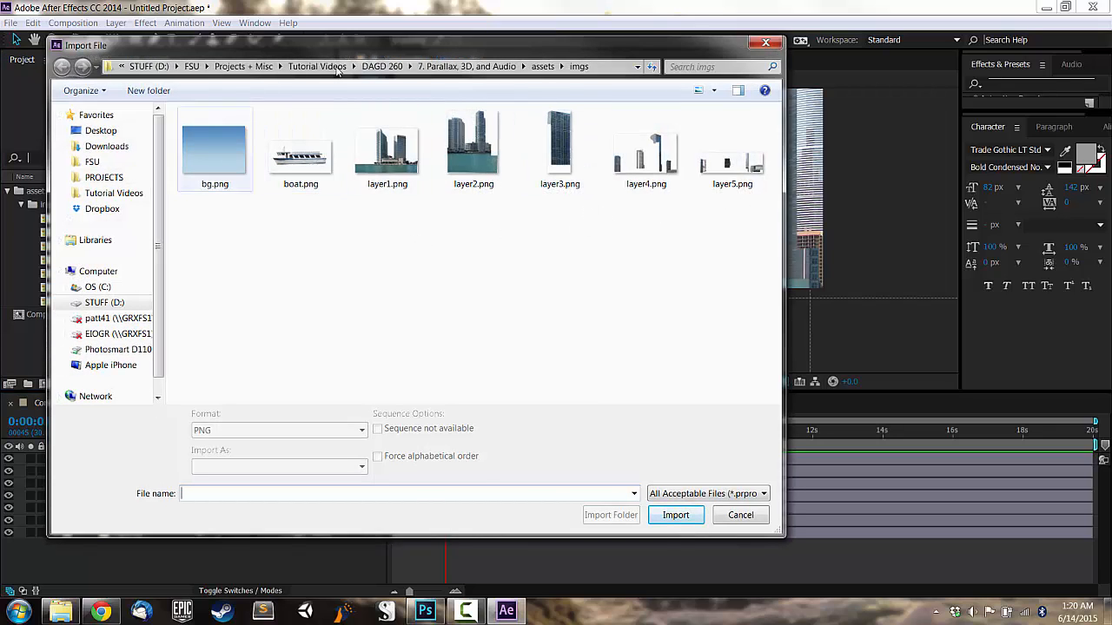
pyautogui.click(542, 67)
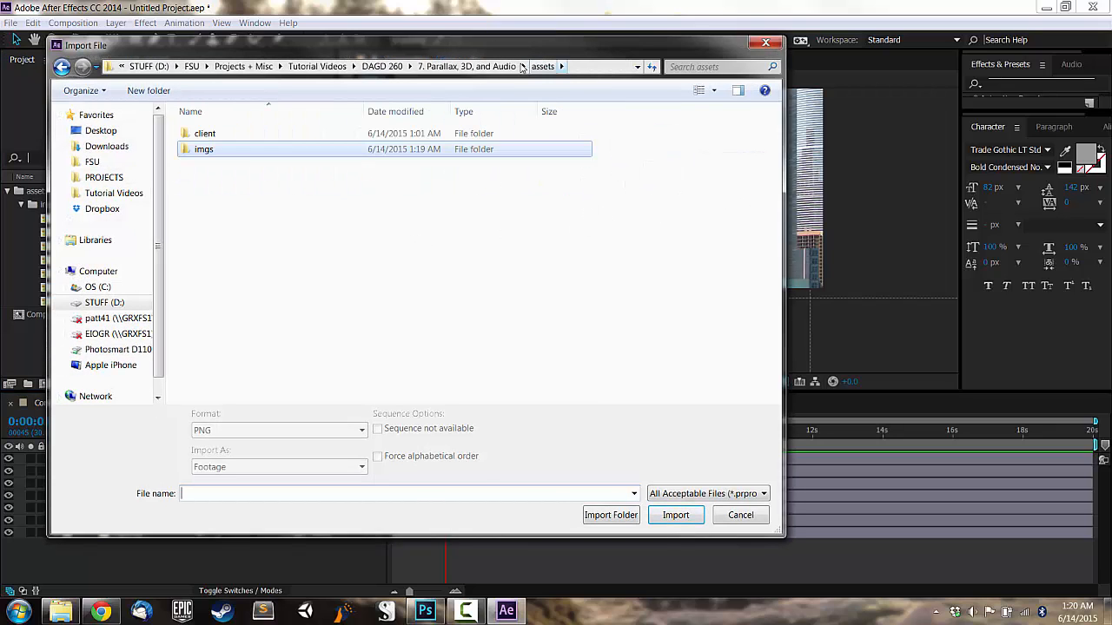
pyautogui.doubleClick(218, 134)
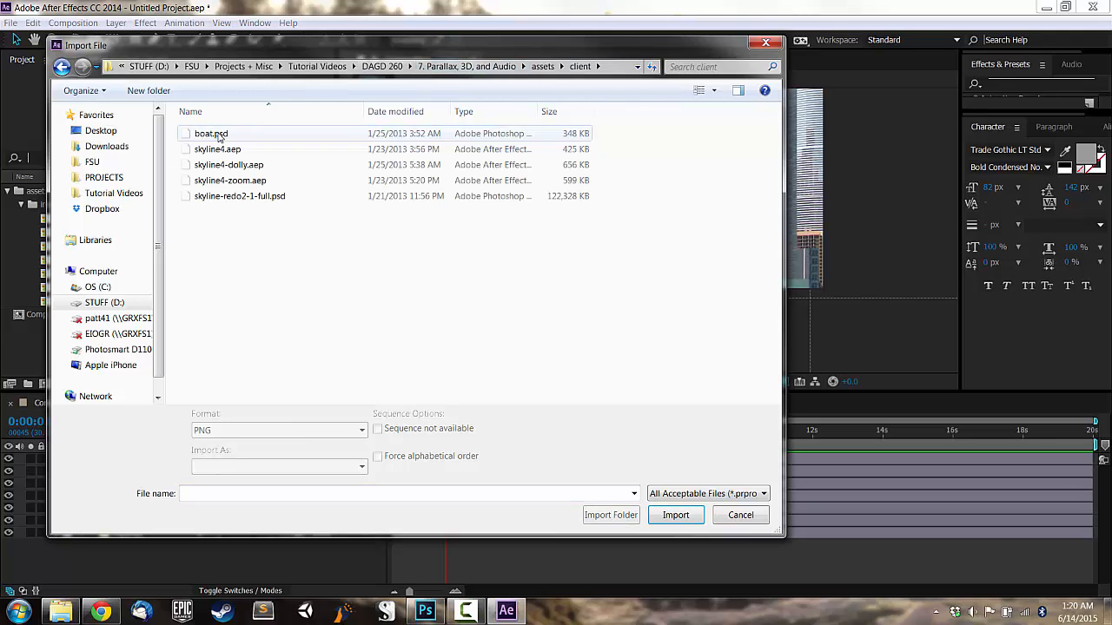
pyautogui.click(235, 196)
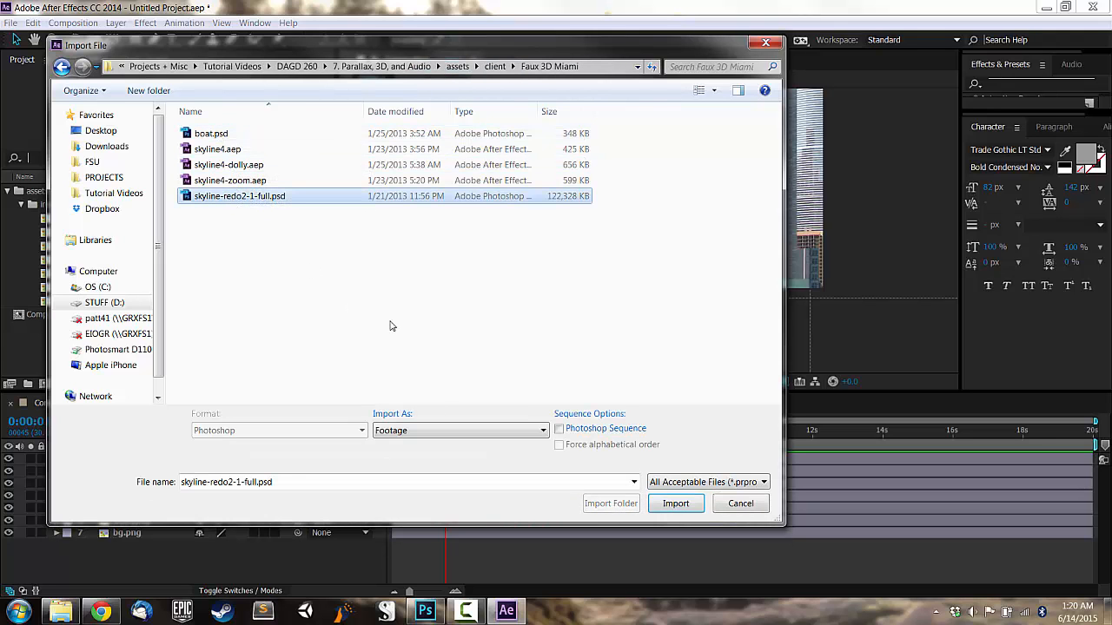
pyautogui.click(676, 506)
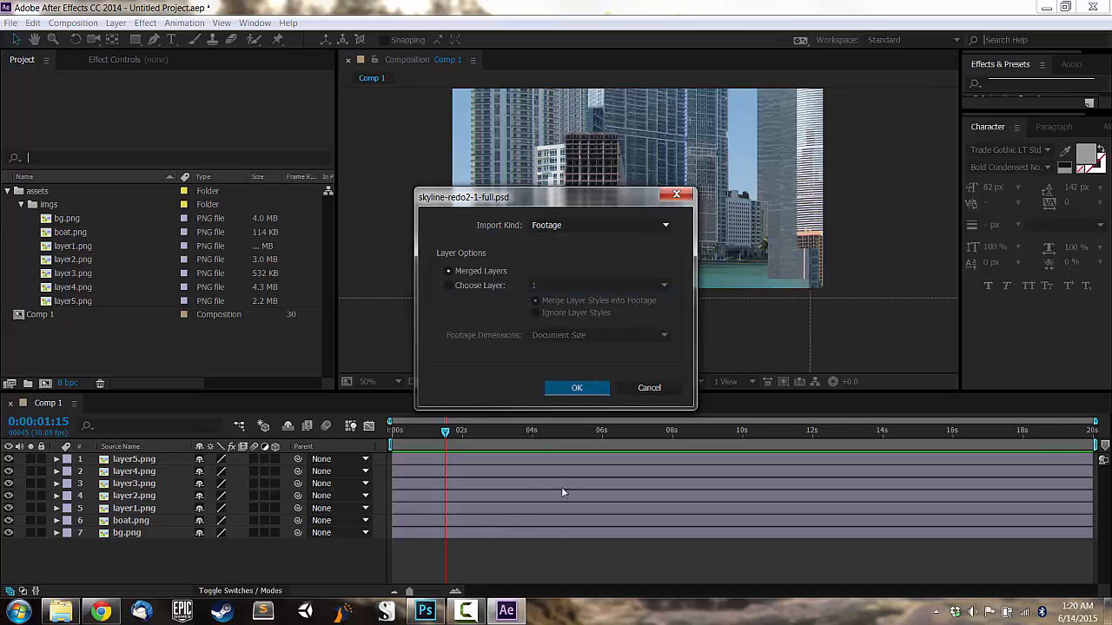
pyautogui.click(578, 388)
pyautogui.click(91, 347)
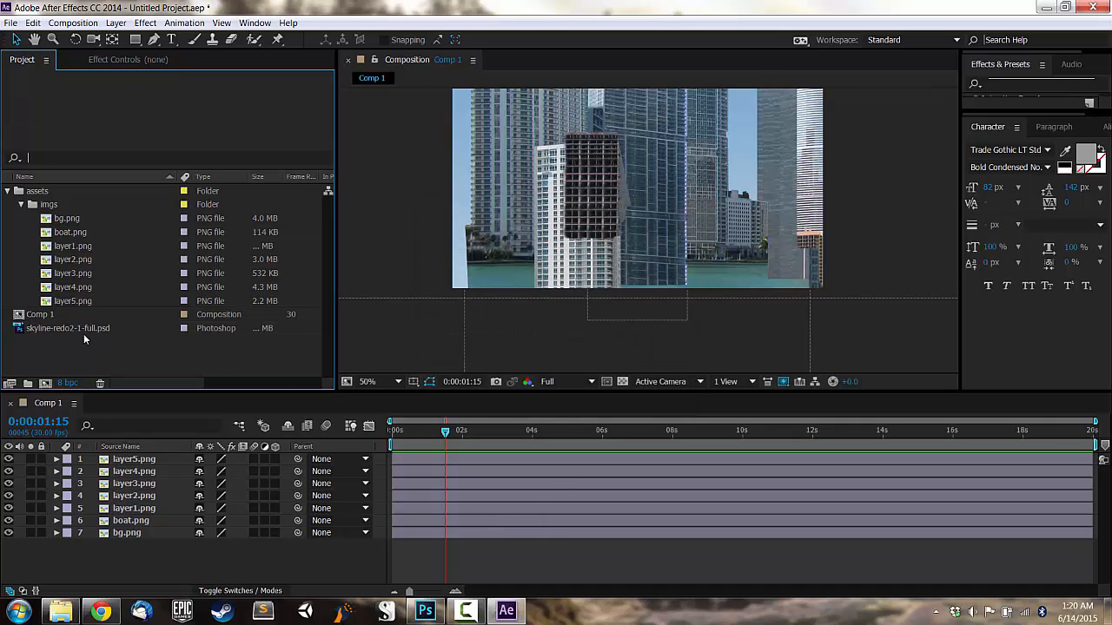
# - Add skyline-redo2-1-full.psd to Comp 1 as the bottom layer, below bg.png
pyautogui.click(84, 331)
pyautogui.moveTo(93, 483); pyautogui.dragTo(104, 544)
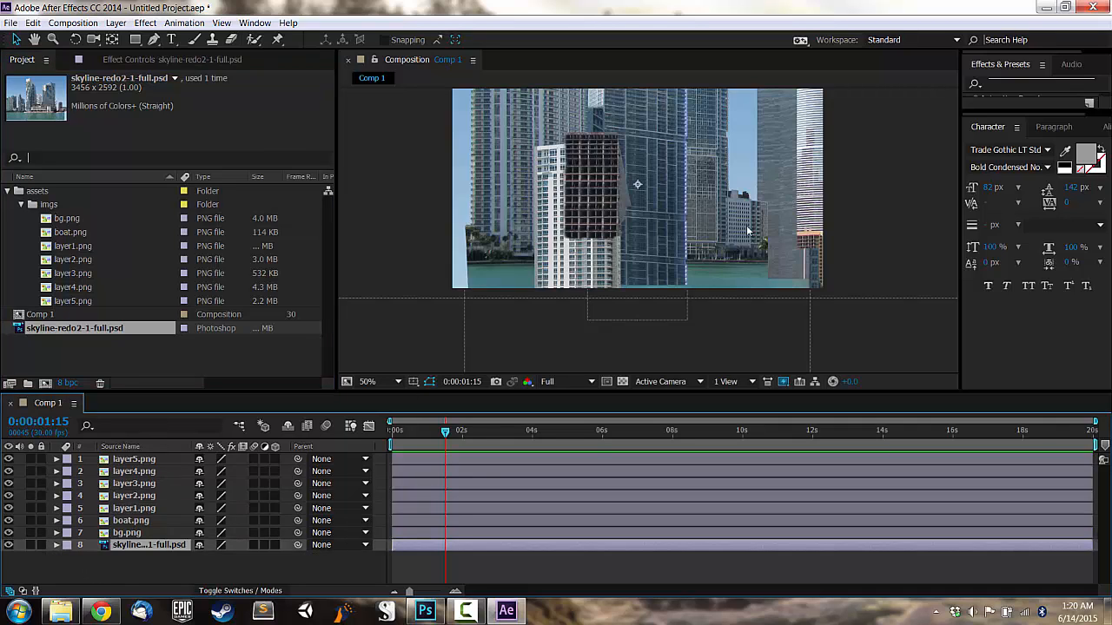
pyautogui.press(',')
pyautogui.press(',')
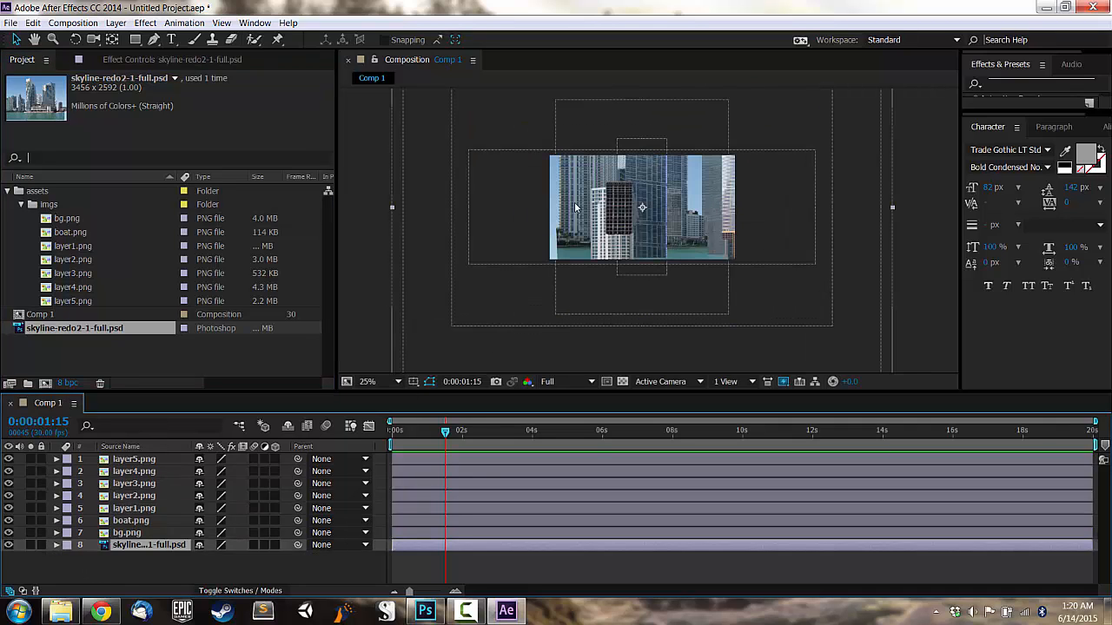
# - Add a null object to Comp 1 and parent all the image layers to it
pyautogui.rightClick(139, 569)
pyautogui.moveTo(213, 429)
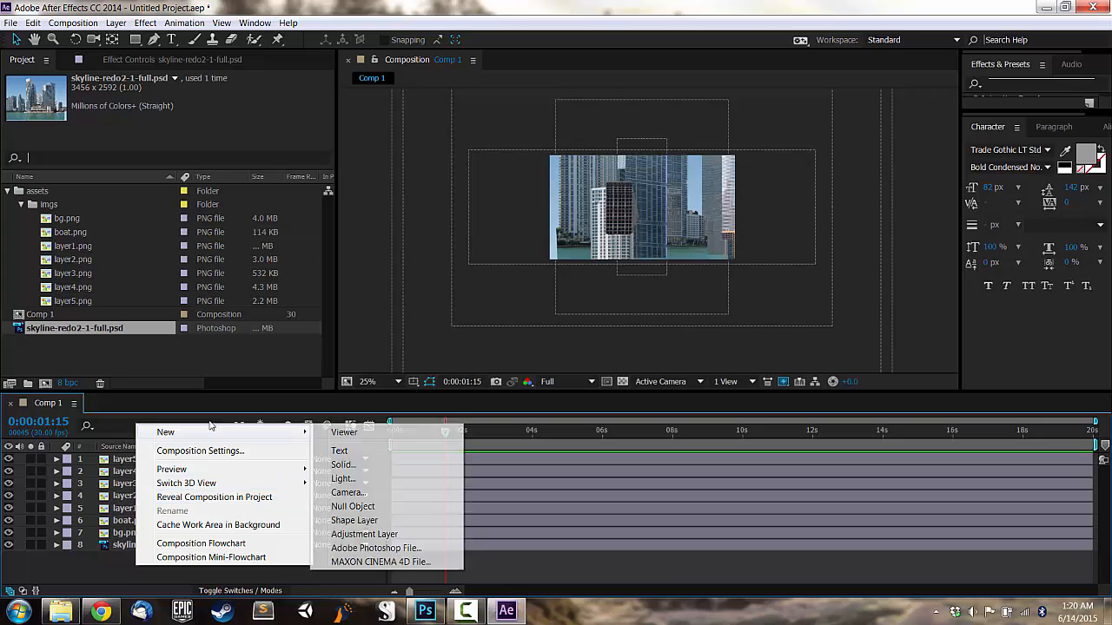
pyautogui.click(352, 506)
pyautogui.moveTo(135, 575); pyautogui.dragTo(126, 473)
pyautogui.moveTo(298, 470); pyautogui.dragTo(124, 462)
# - Mark Null 1 as shy and scale it down so the parented skyline images shrink with it
pyautogui.click(199, 459)
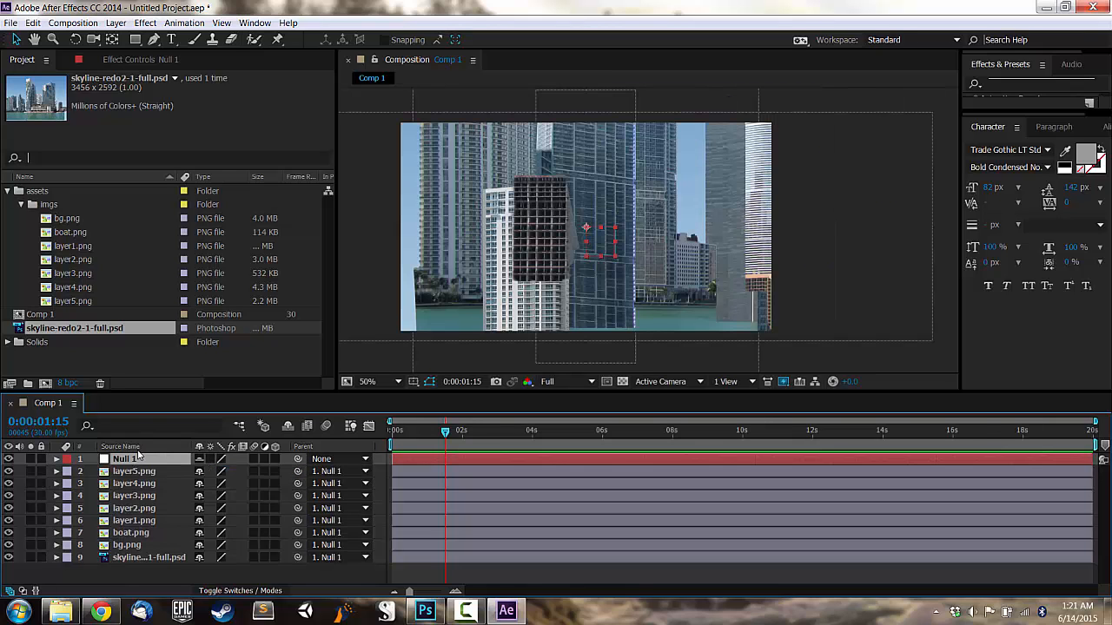
pyautogui.press('s')
pyautogui.moveTo(222, 476); pyautogui.dragTo(181, 485)
# - Hide the shy layers and move layer1.png roughly over the matching buildings in the reference PSD
pyautogui.scroll(1, 534, 304)
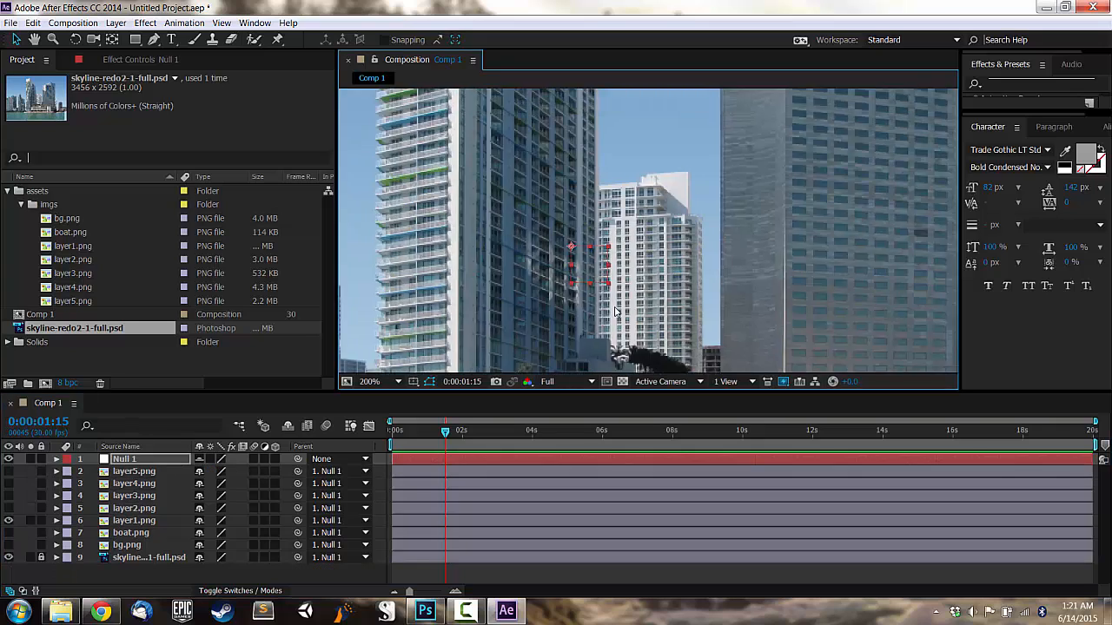
pyautogui.scroll(1, 533, 304)
pyautogui.click(534, 304)
pyautogui.click(288, 425)
pyautogui.scroll(-1, 513, 289)
pyautogui.moveTo(513, 289); pyautogui.dragTo(506, 310)
# - Nudge layer1.png up and right in small increments until its building edges line up with the reference PSD
pyautogui.scroll(3, 762, 269)
pyautogui.press('`')
pyautogui.press('Right')
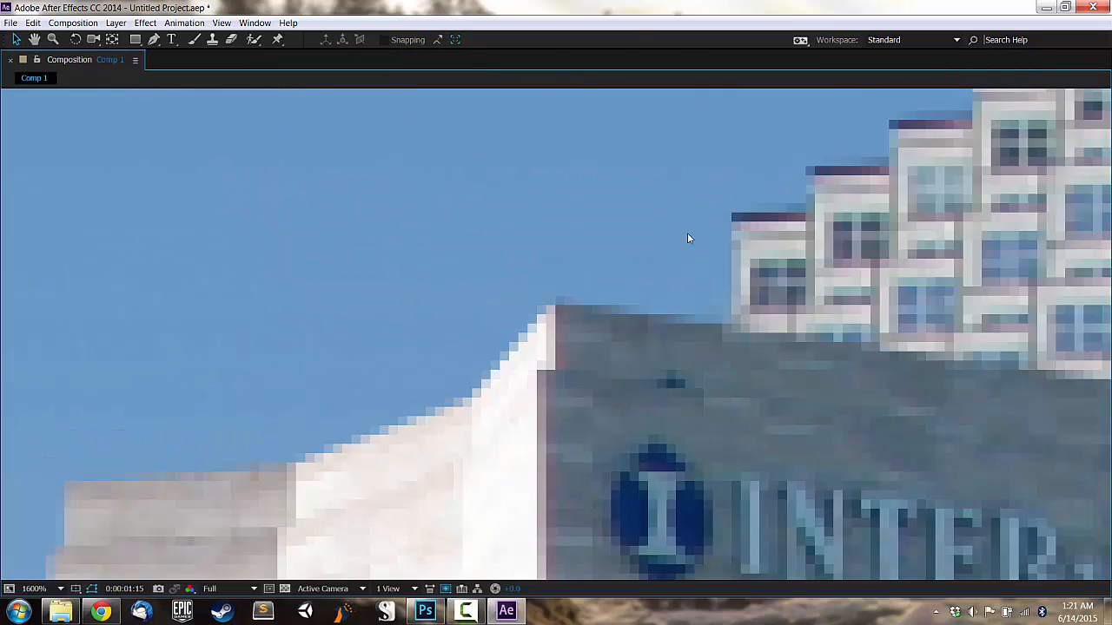
pyautogui.press('Up')
pyautogui.press('Up')
pyautogui.press('Up')
pyautogui.press('Up')
pyautogui.press('Right')
pyautogui.scroll(-4, 461, 426)
pyautogui.press('`')
pyautogui.moveTo(462, 210); pyautogui.dragTo(595, 180)
# - Toggle layer1.png's visibility to compare its alignment with the reference PSD, leaving the layer hidden
pyautogui.click(127, 508)
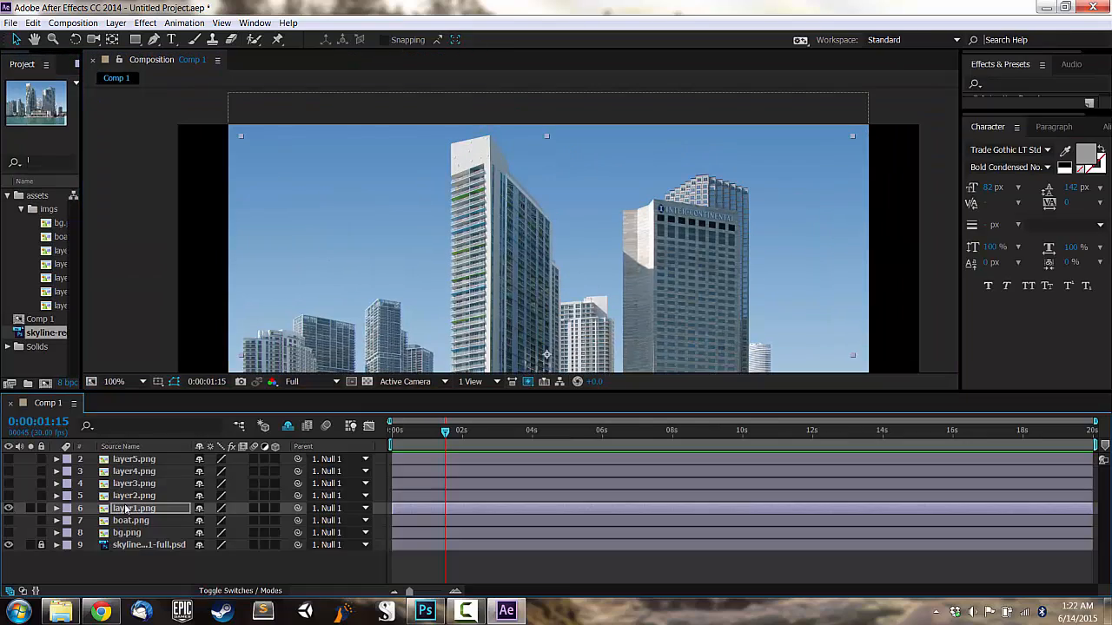
pyautogui.click(9, 509)
pyautogui.click(9, 509)
pyautogui.click(9, 509)
# - Show layer2.png, align its buildings with the reference PSD, and hide the layer again
pyautogui.click(10, 496)
pyautogui.click(137, 496)
pyautogui.moveTo(452, 348); pyautogui.dragTo(528, 157)
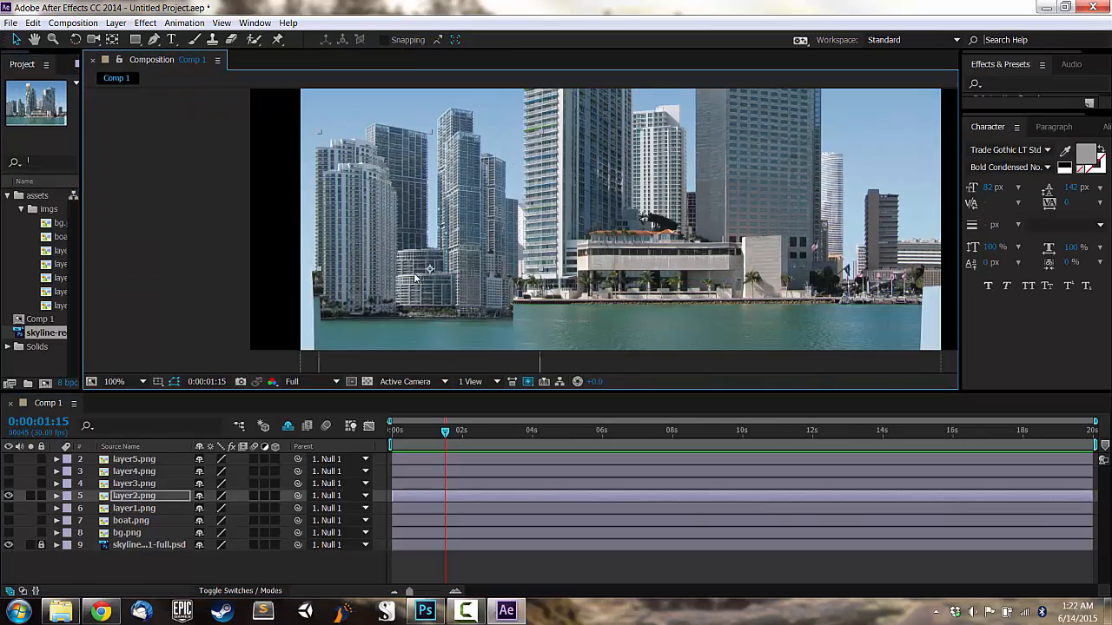
pyautogui.scroll(2, 486, 260)
pyautogui.scroll(-2, 518, 293)
pyautogui.click(9, 496)
# - Show layer3.png, align its building with the reference PSD, and hide the layer again
pyautogui.click(10, 483)
pyautogui.click(453, 271)
pyautogui.click(9, 484)
# - Show layer4.png and align its buildings with the reference PSD
pyautogui.click(9, 471)
pyautogui.moveTo(697, 252); pyautogui.dragTo(638, 286)
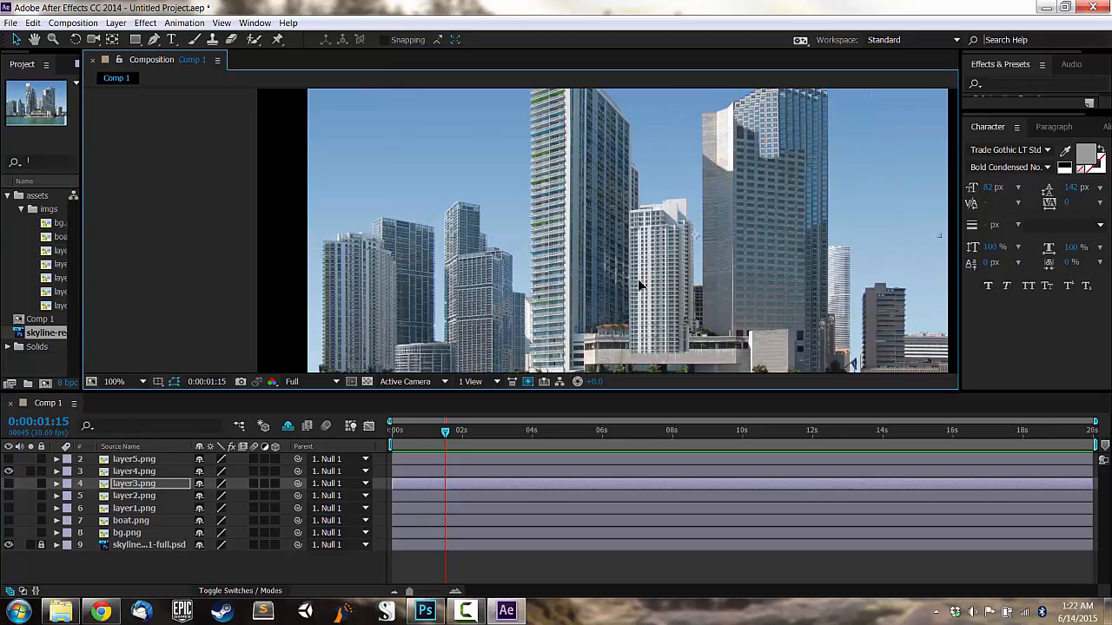
pyautogui.click(637, 285)
pyautogui.scroll(2, 588, 292)
pyautogui.scroll(-2, 588, 292)
# - Show layer5.png in place of layer4.png and align its buildings with the reference PSD
pyautogui.click(9, 459)
pyautogui.click(10, 471)
pyautogui.click(134, 459)
pyautogui.scroll(6, 268, 292)
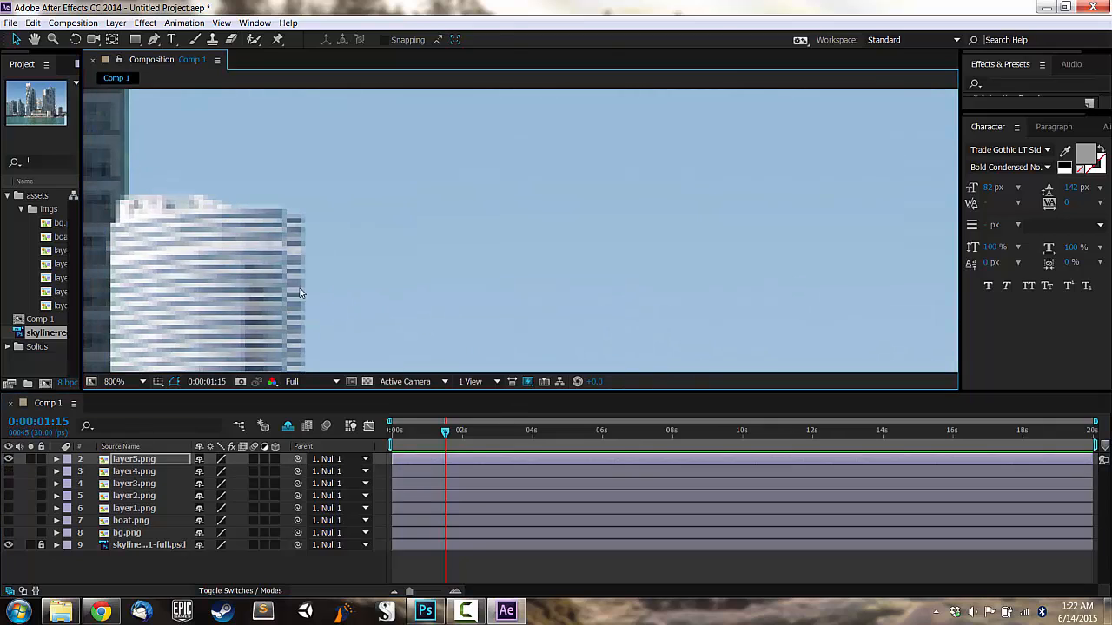
pyautogui.scroll(-4, 276, 293)
# - Show layer1.png through layer4.png and reverse the skyline stacking order so layer1.png is above layer5.png
pyautogui.moveTo(9, 471); pyautogui.dragTo(9, 508)
pyautogui.moveTo(146, 510)
pyautogui.mouseDown()
pyautogui.moveTo(148, 462)
pyautogui.moveTo(147, 513)
pyautogui.moveTo(145, 467)
pyautogui.moveTo(146, 502)
pyautogui.mouseUp()
pyautogui.click(149, 459)
pyautogui.scroll(2, 476, 251)
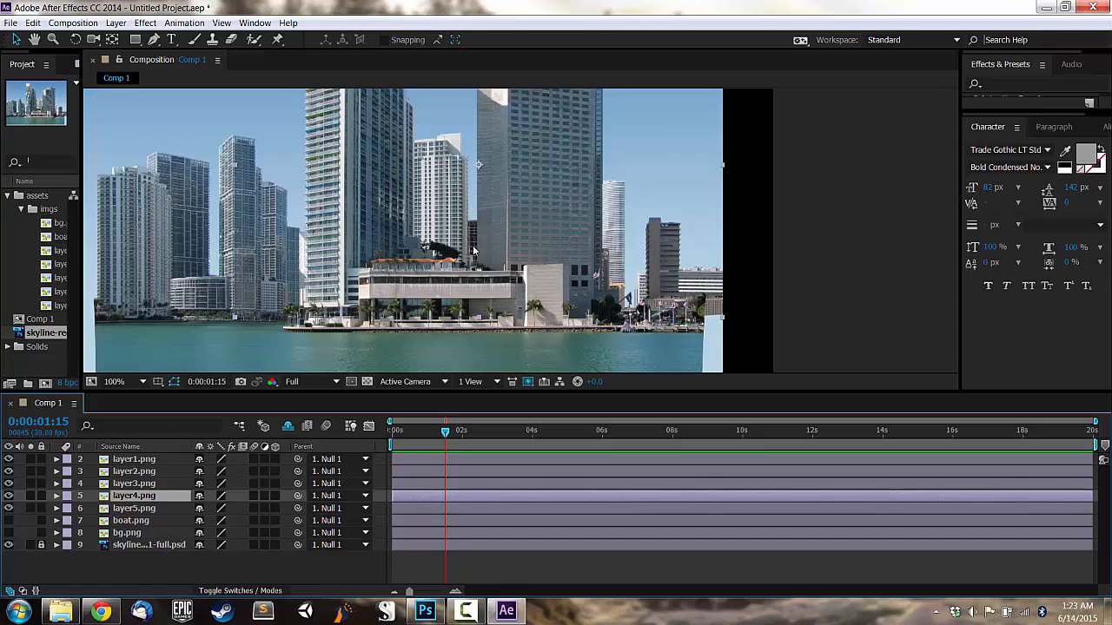
# - Hide the reference skyline PSD and show bg.png behind the buildings
pyautogui.click(9, 545)
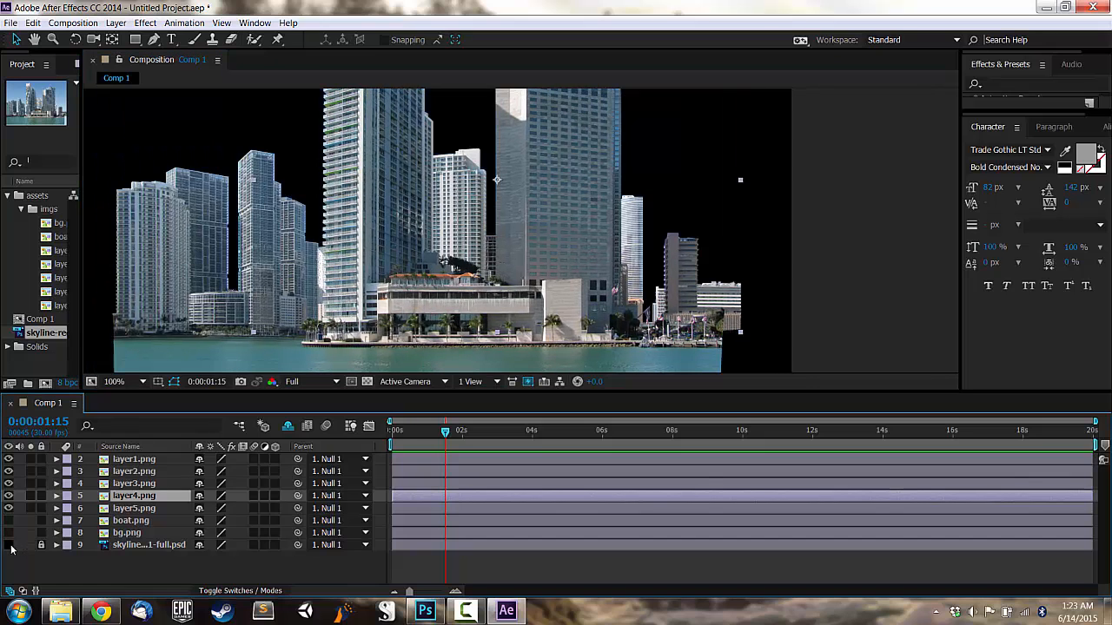
pyautogui.click(9, 532)
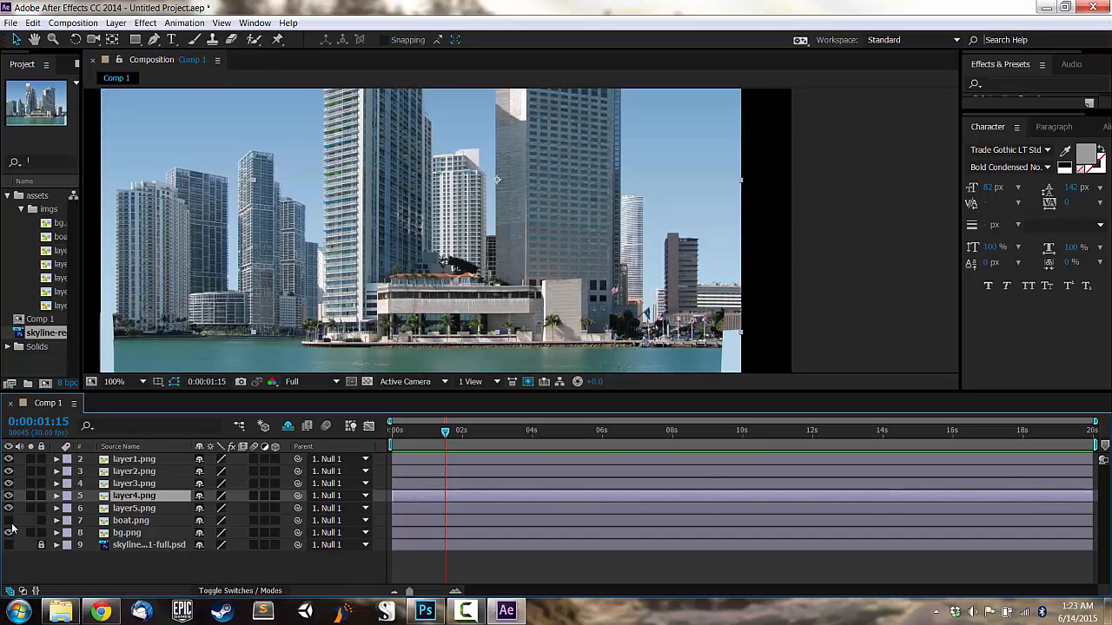
# - Move boat.png above layer1.png in the stack and place the boat on the water at about X 978, Y 969
pyautogui.press(',')
pyautogui.moveTo(125, 522); pyautogui.dragTo(122, 458)
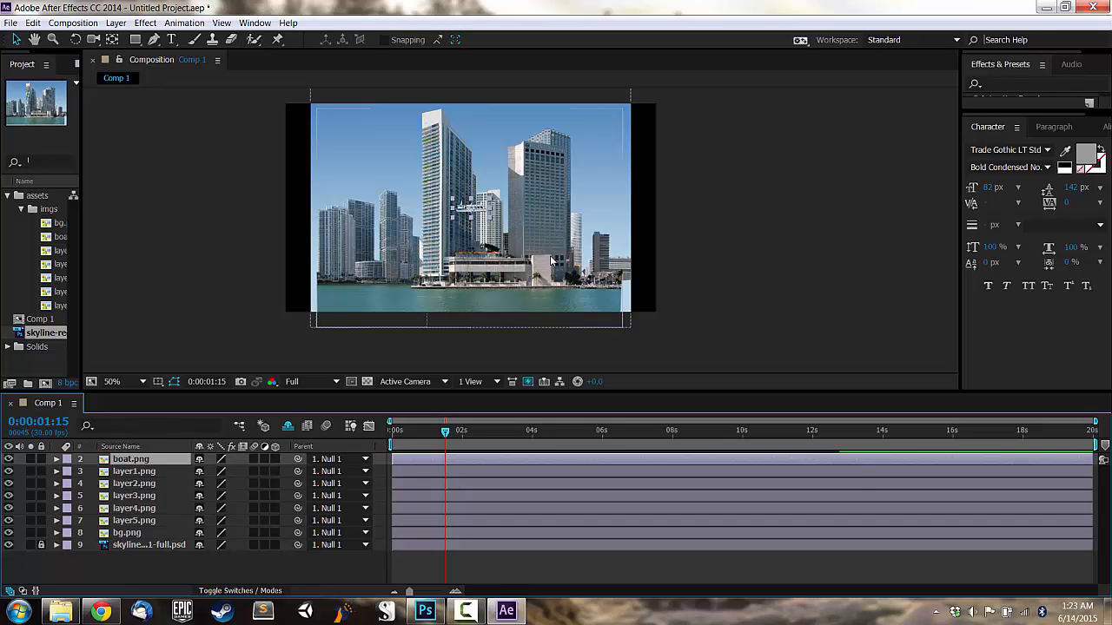
pyautogui.moveTo(486, 233); pyautogui.dragTo(501, 273)
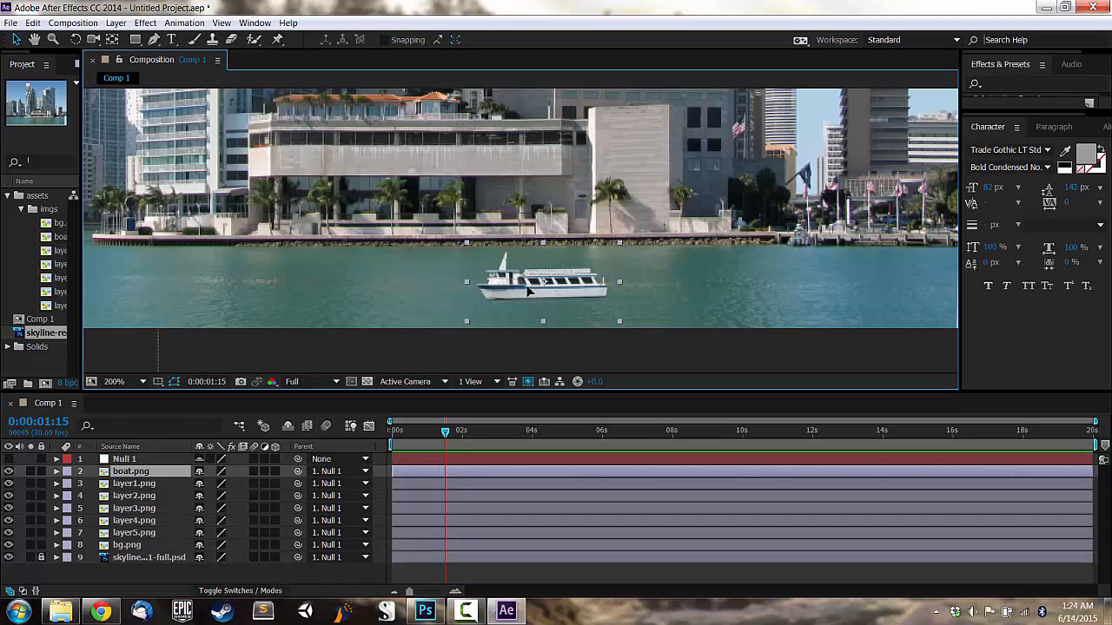
pyautogui.moveTo(553, 298); pyautogui.dragTo(723, 299)
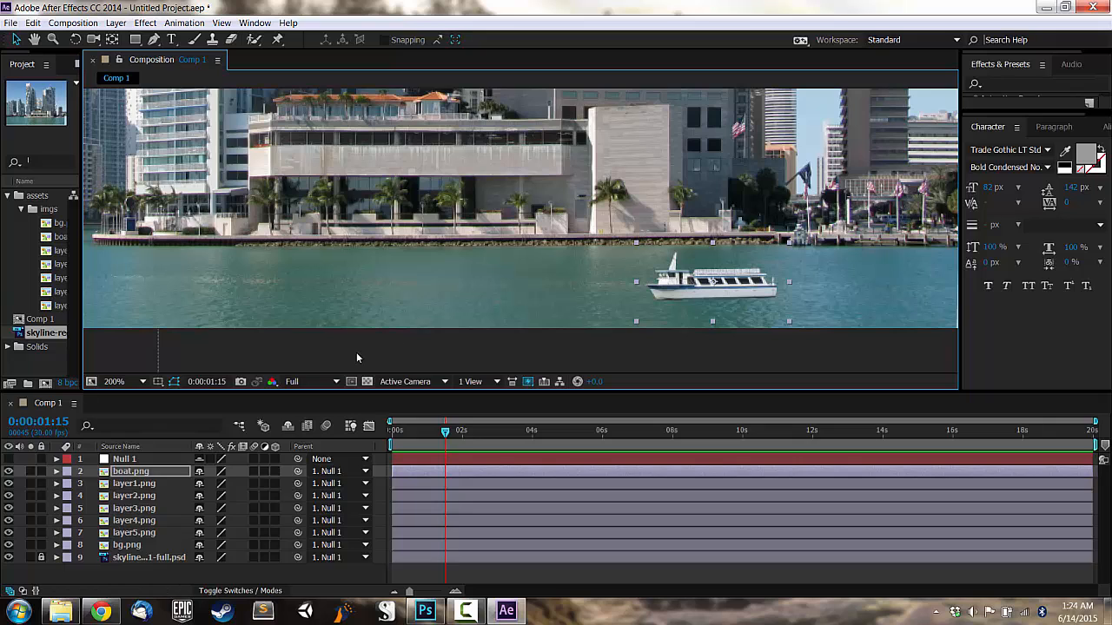
# - Separate boat.png's position dimensions and keyframe X Position from 978 at 0:00:00:00 to about 263 at 0:00:04:01
pyautogui.press('p')
pyautogui.rightClick(157, 483)
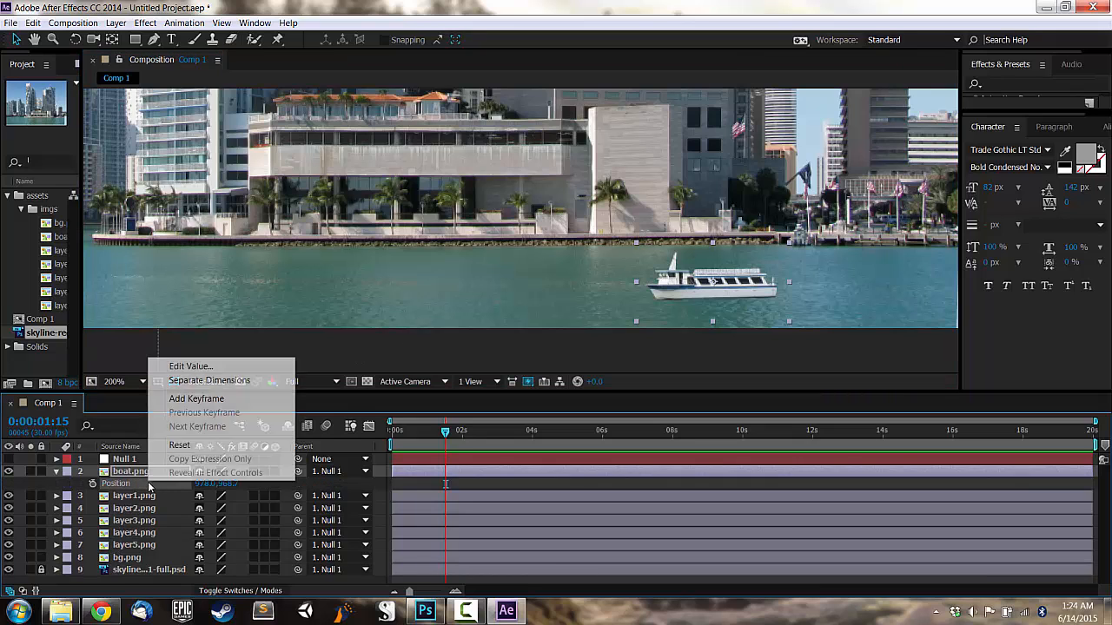
pyautogui.click(198, 383)
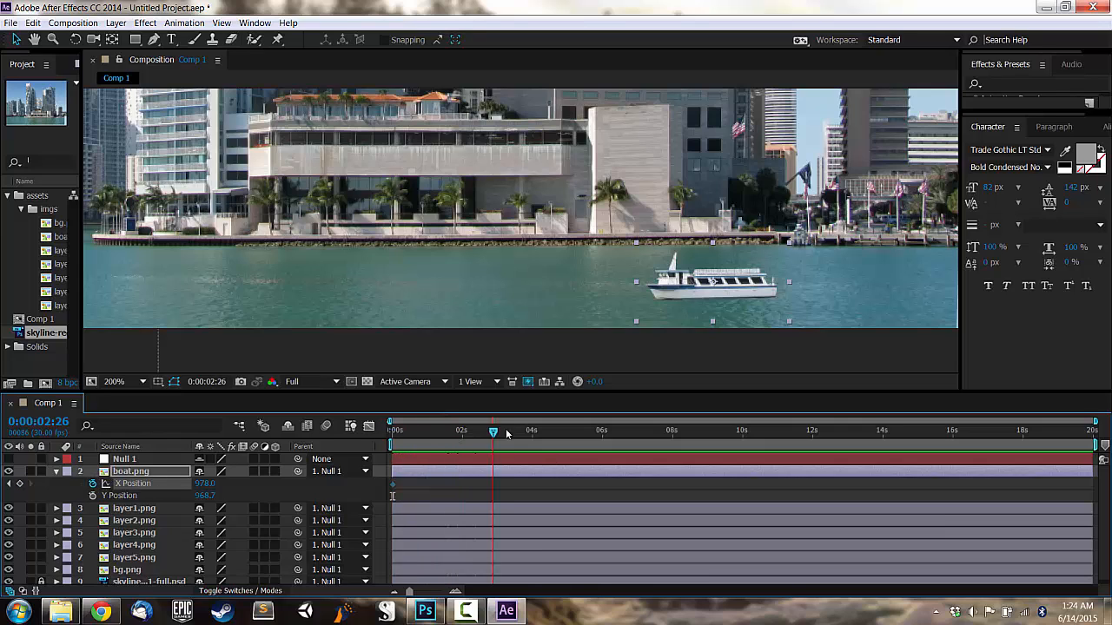
pyautogui.moveTo(713, 281); pyautogui.dragTo(509, 304)
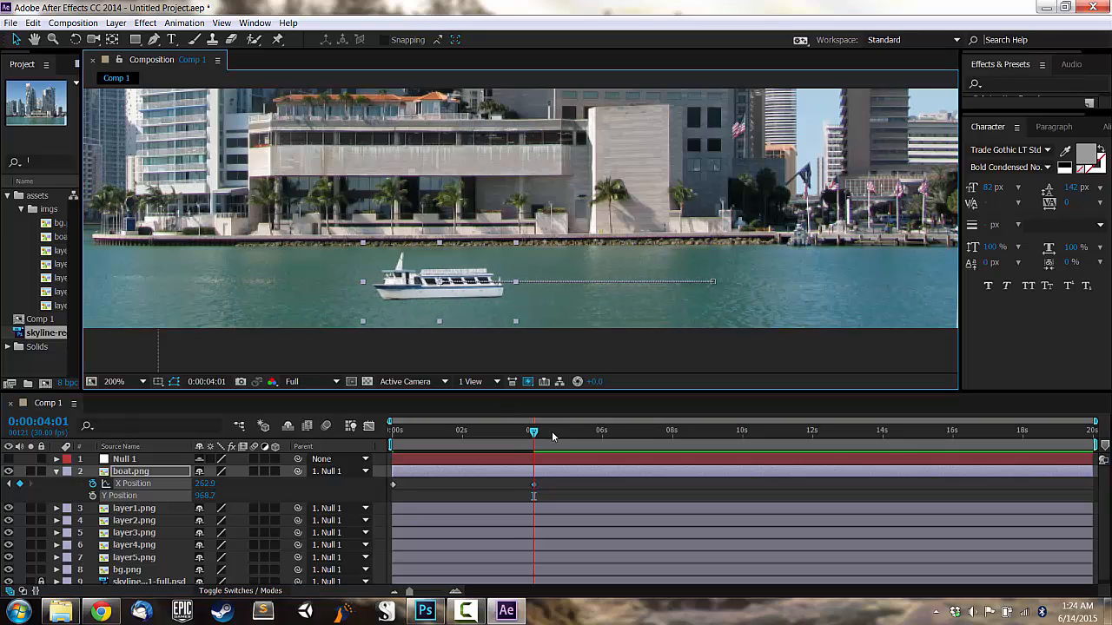
# - Preview the boat's movement across the water from the start of the composition
pyautogui.moveTo(535, 432); pyautogui.dragTo(381, 433)
pyautogui.press('KP_0')
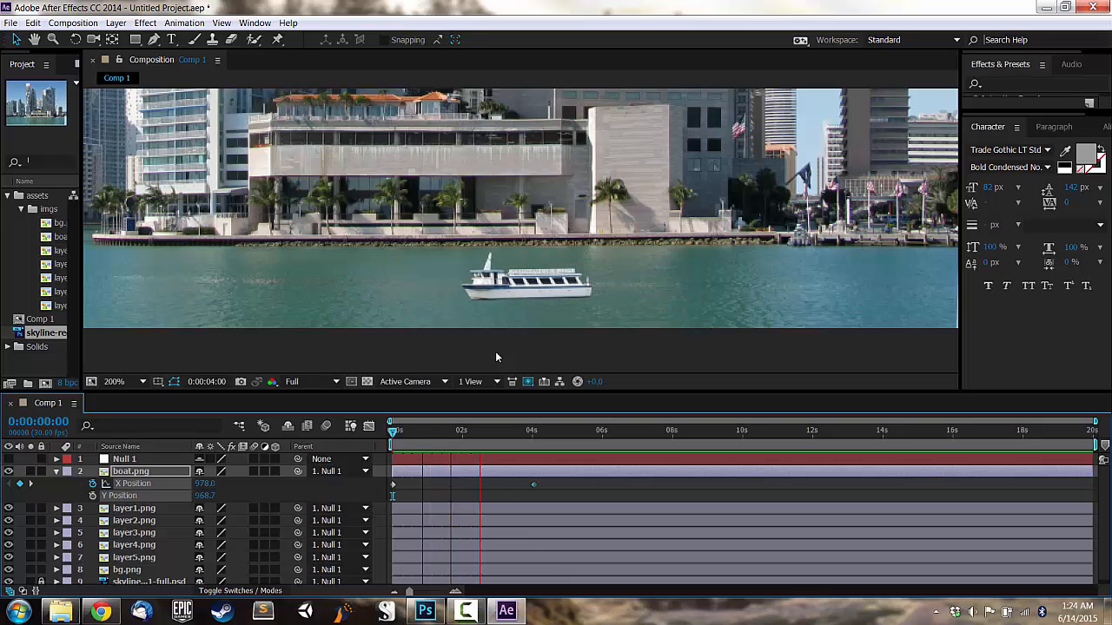
pyautogui.press('space')
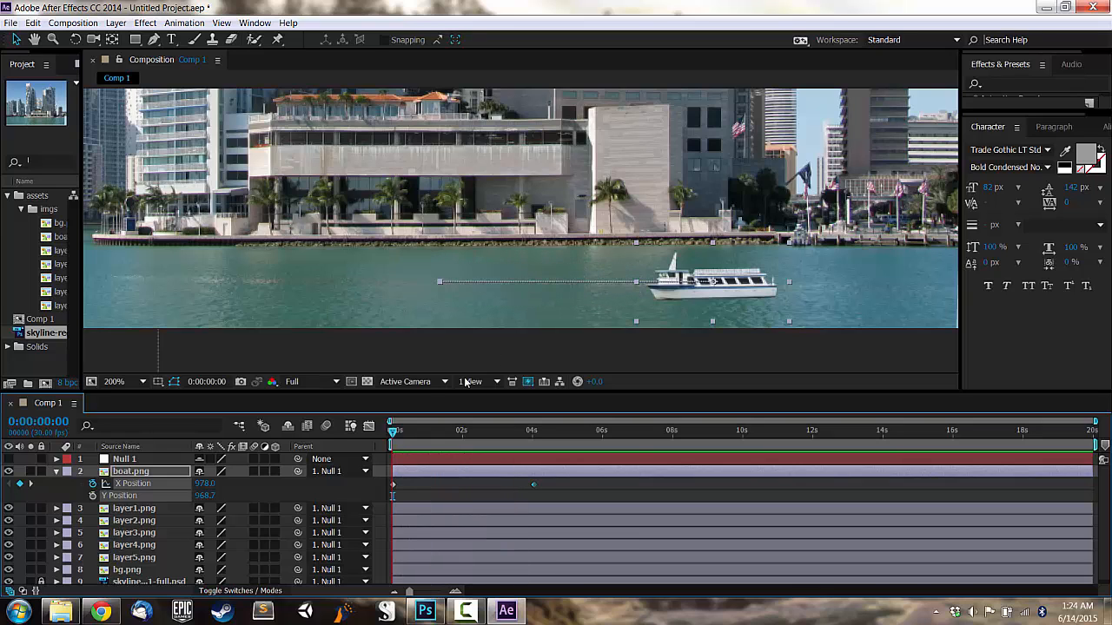
pyautogui.moveTo(393, 432); pyautogui.dragTo(549, 438)
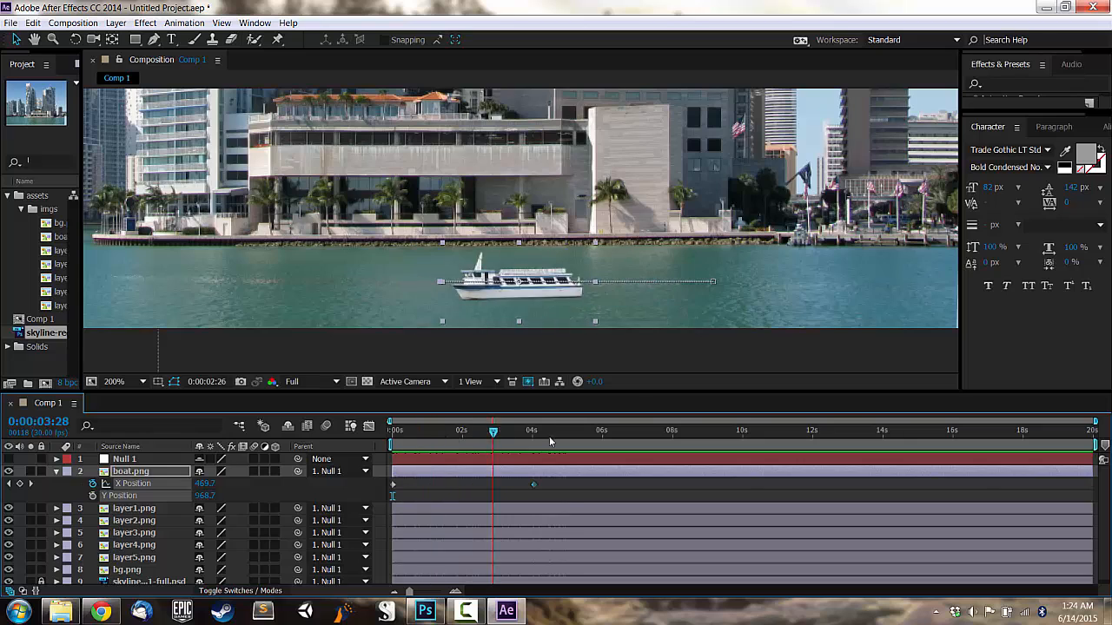
# - Separate Null 1's position dimensions and animate its X Position between 0:00:00:00 and 0:00:04:01
pyautogui.rightClick(130, 473)
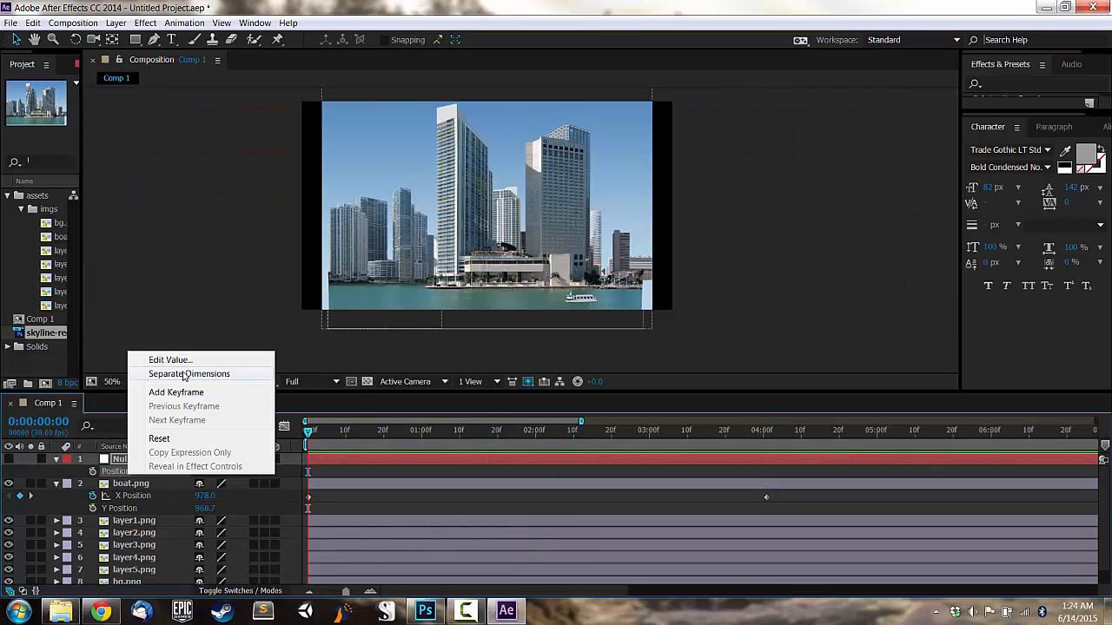
pyautogui.click(184, 375)
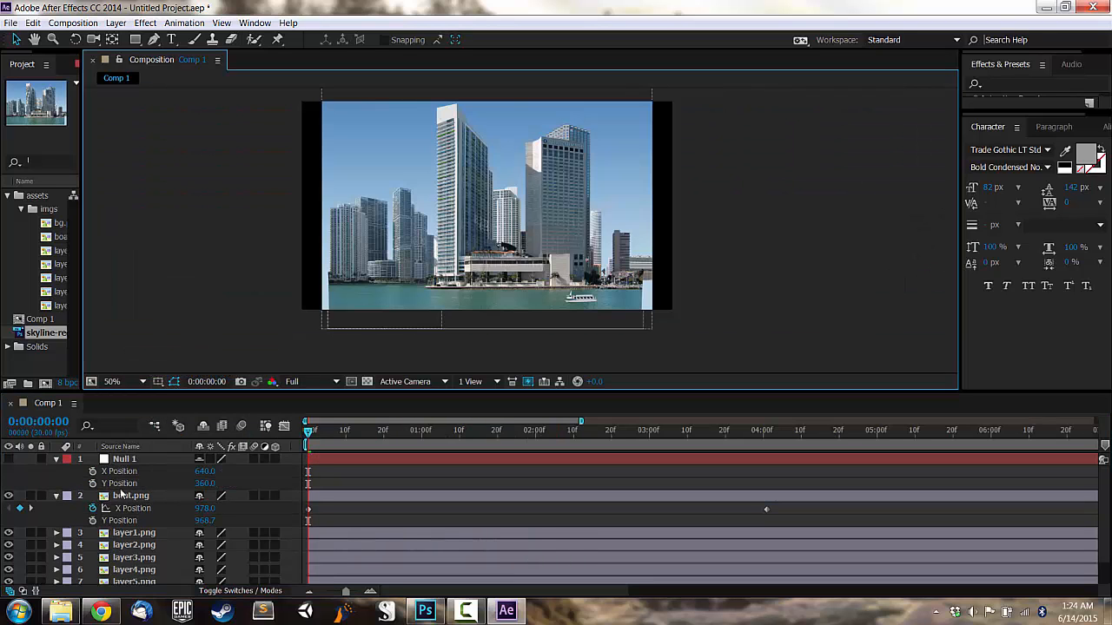
pyautogui.moveTo(413, 437); pyautogui.dragTo(715, 439)
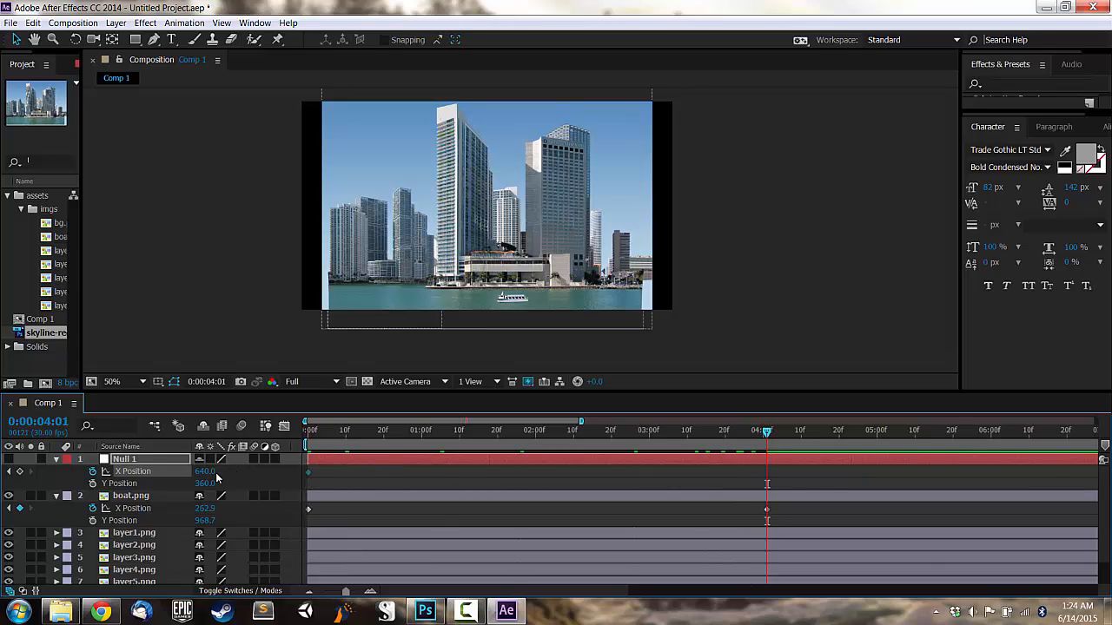
pyautogui.moveTo(191, 472); pyautogui.dragTo(123, 483)
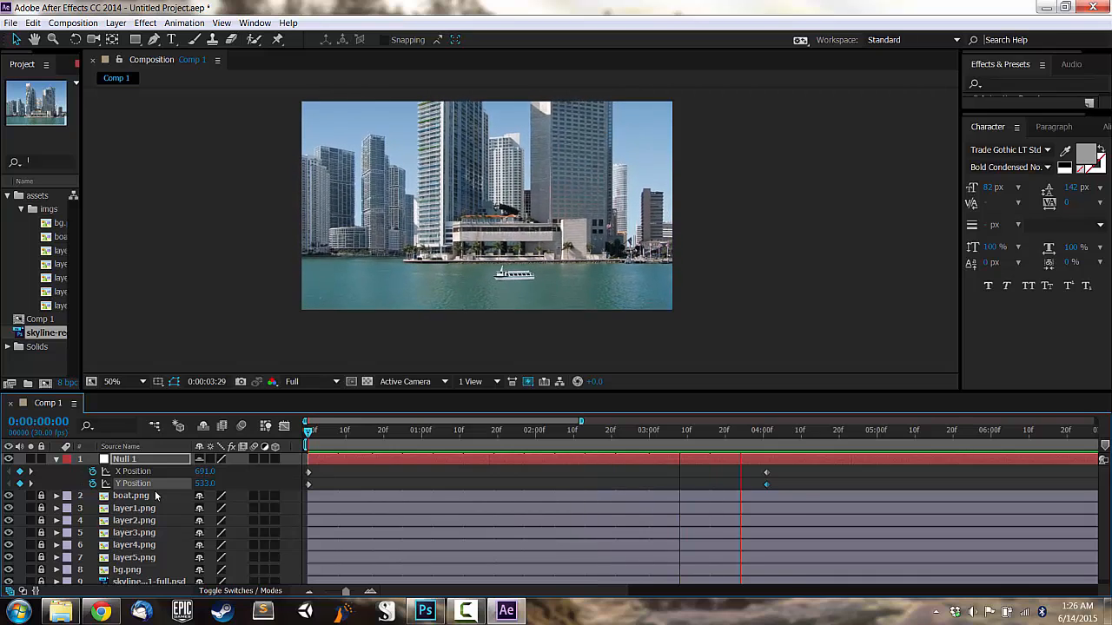
# - Stop the preview and remove the X Position and Y Position animation from Null 1
pyautogui.press('space')
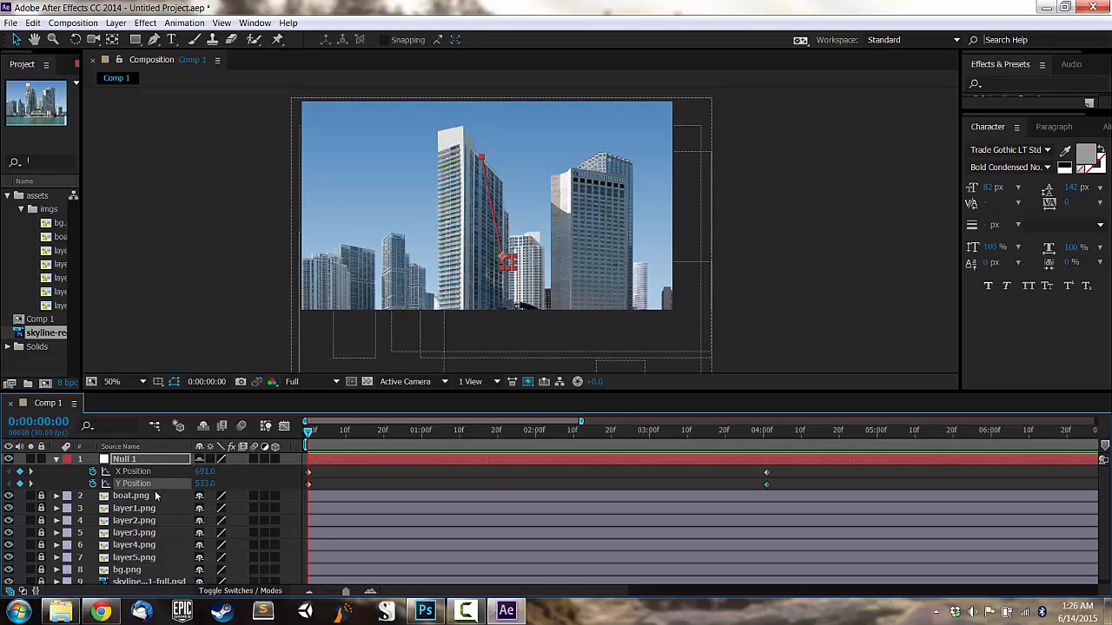
pyautogui.click(93, 471)
pyautogui.click(92, 484)
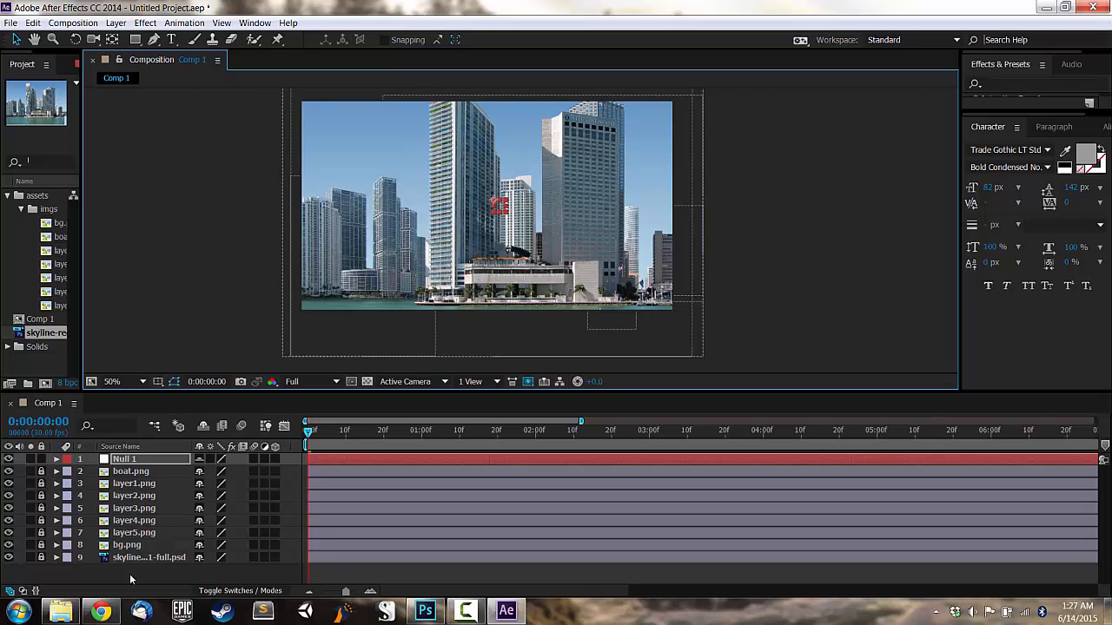
# - Add a two-node camera named Camera 1 to the composition and choose the Orbit Camera Tool
pyautogui.rightClick(130, 579)
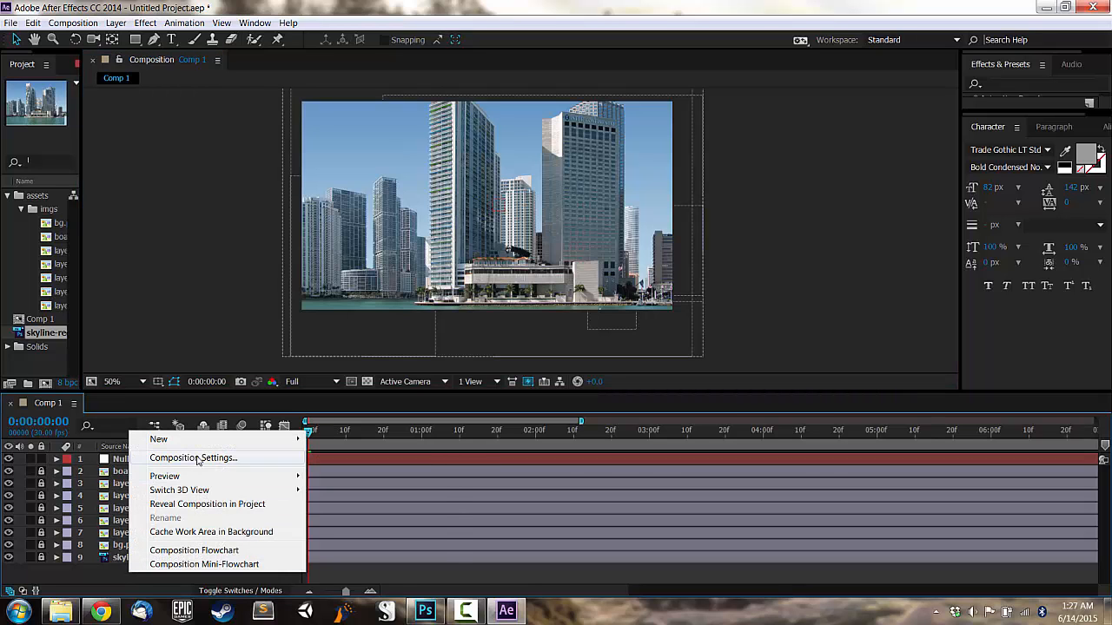
pyautogui.moveTo(193, 439)
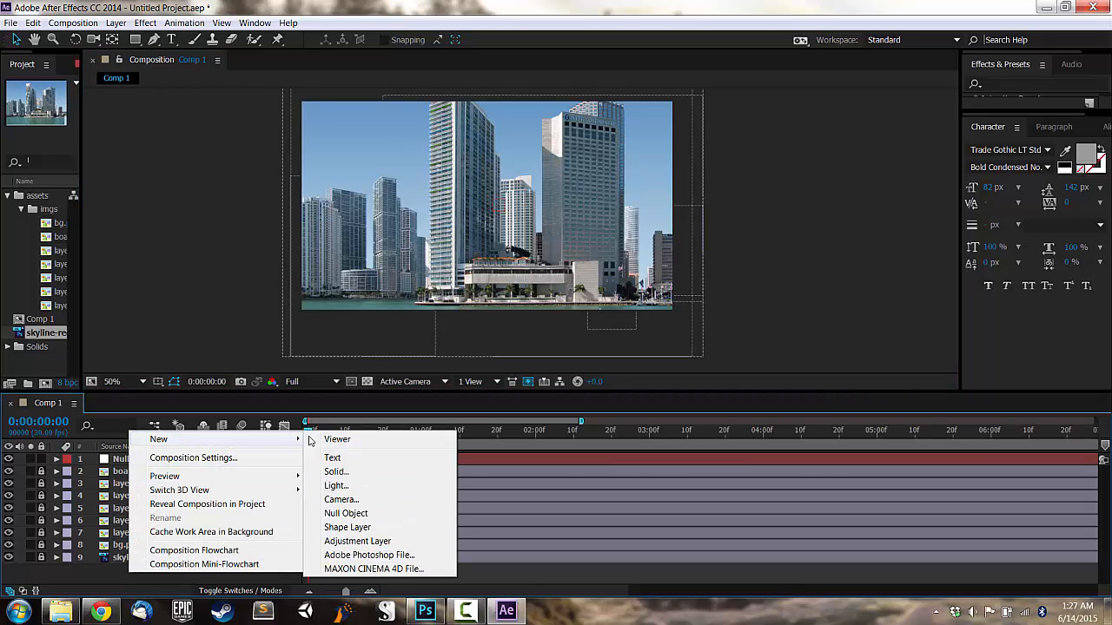
pyautogui.click(352, 501)
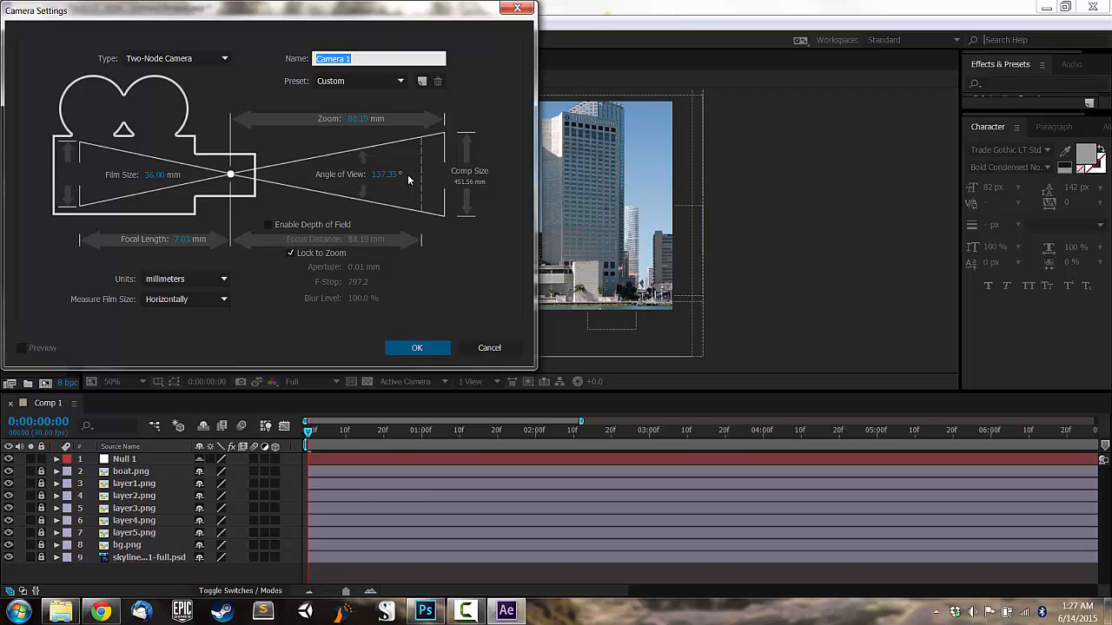
pyautogui.click(417, 348)
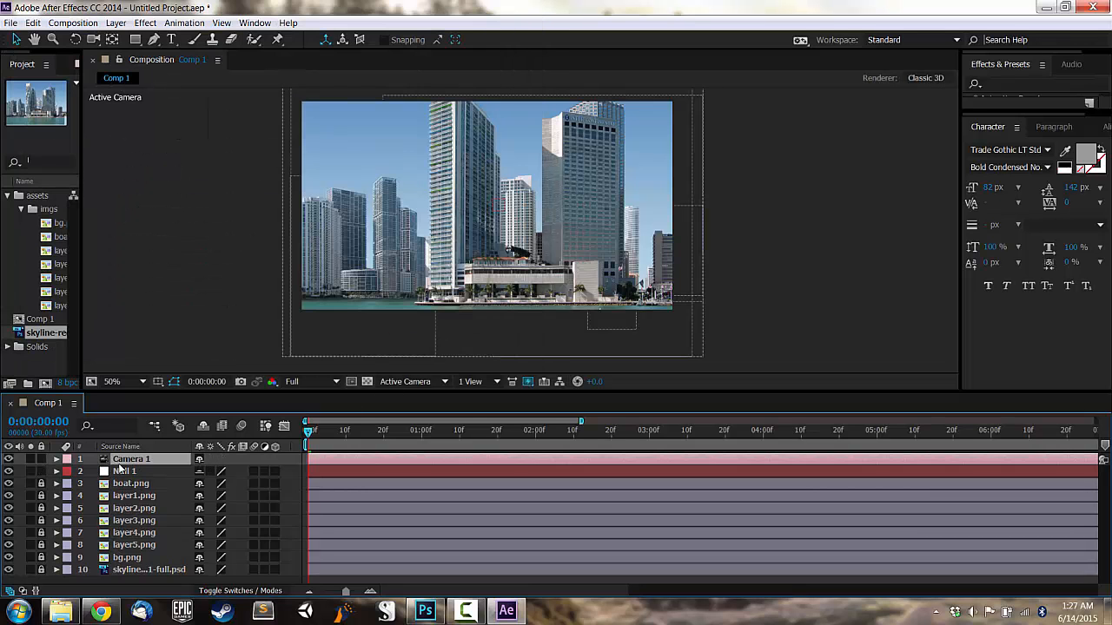
pyautogui.moveTo(93, 39); pyautogui.dragTo(139, 62)
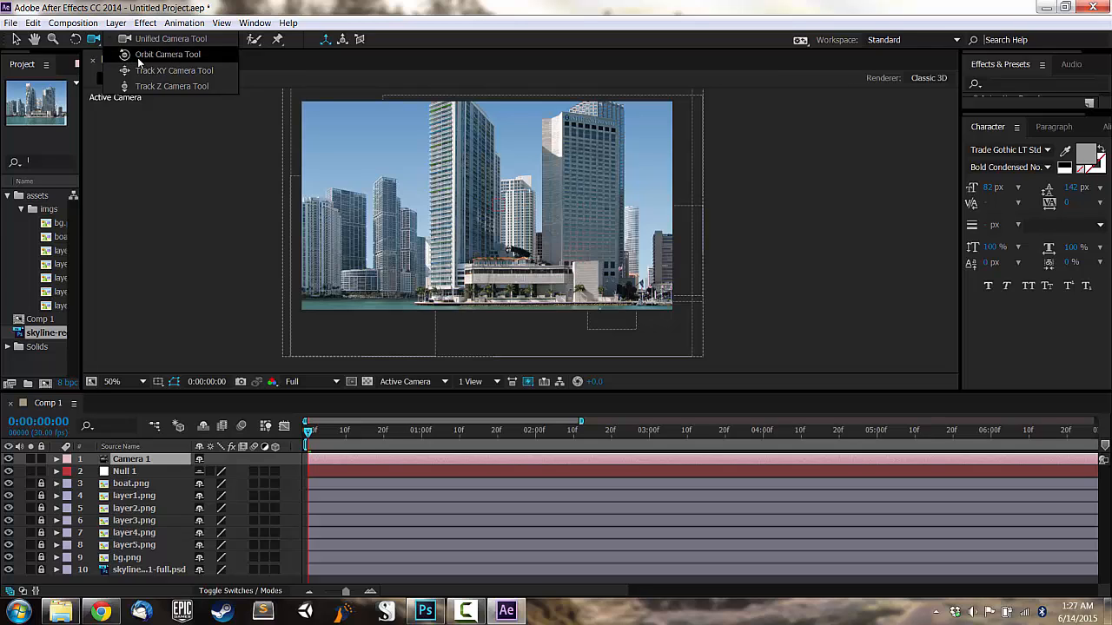
pyautogui.moveTo(138, 62); pyautogui.dragTo(139, 57)
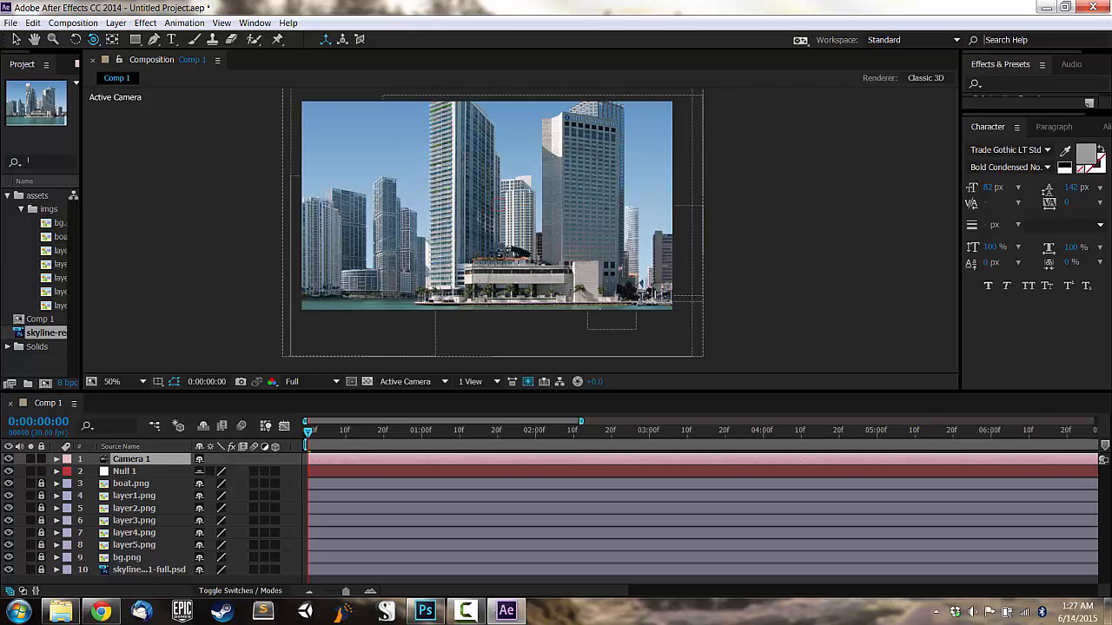
# - Enlarge the timeline area and turn Null 1, boat.png, layer1.png to layer5.png and bg.png into 3D layers
pyautogui.moveTo(269, 393); pyautogui.dragTo(270, 300)
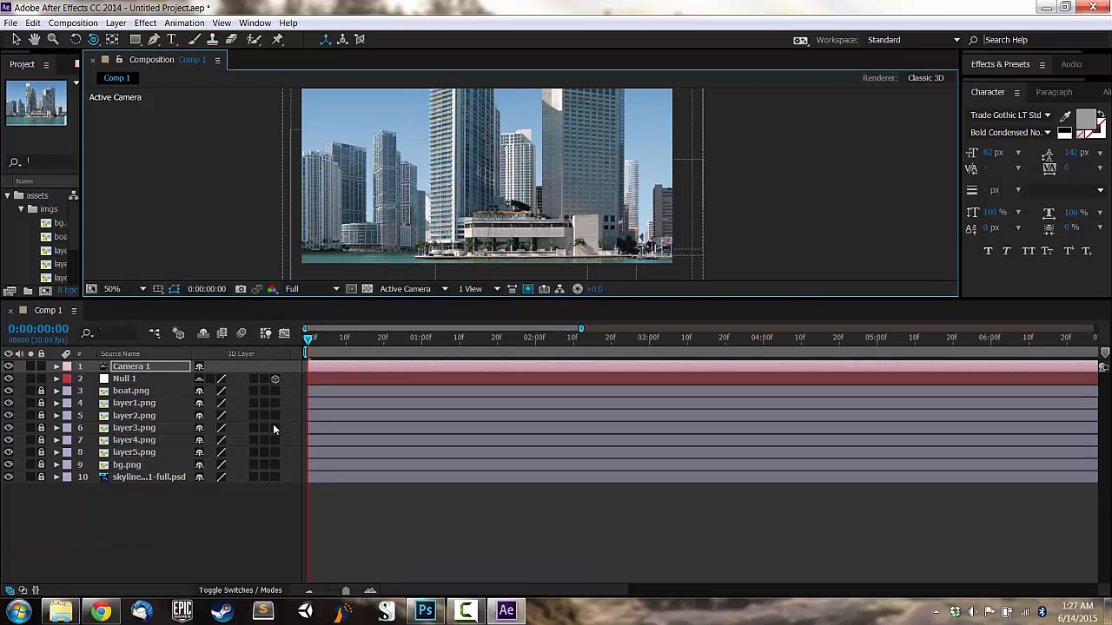
pyautogui.click(274, 379)
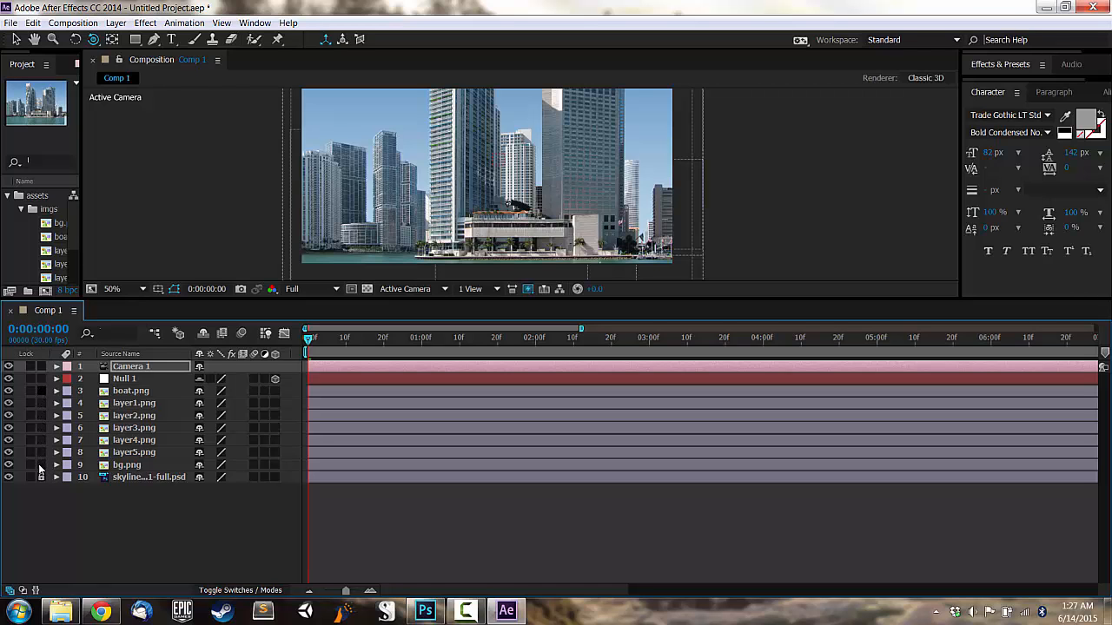
pyautogui.moveTo(275, 391); pyautogui.dragTo(274, 477)
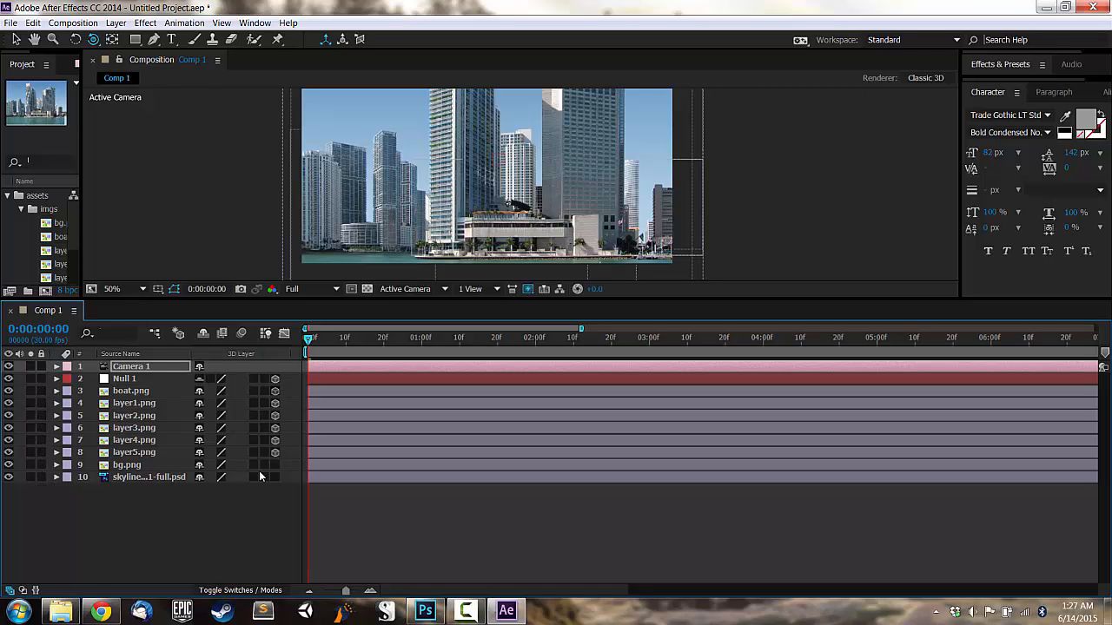
# - Try orbiting and moving Camera 1 around the 3D skyline in the maximized composition view
pyautogui.press('`')
pyautogui.moveTo(534, 296); pyautogui.dragTo(495, 291)
pyautogui.moveTo(93, 39); pyautogui.dragTo(146, 40)
pyautogui.moveTo(444, 346); pyautogui.dragTo(447, 245)
pyautogui.press('`')
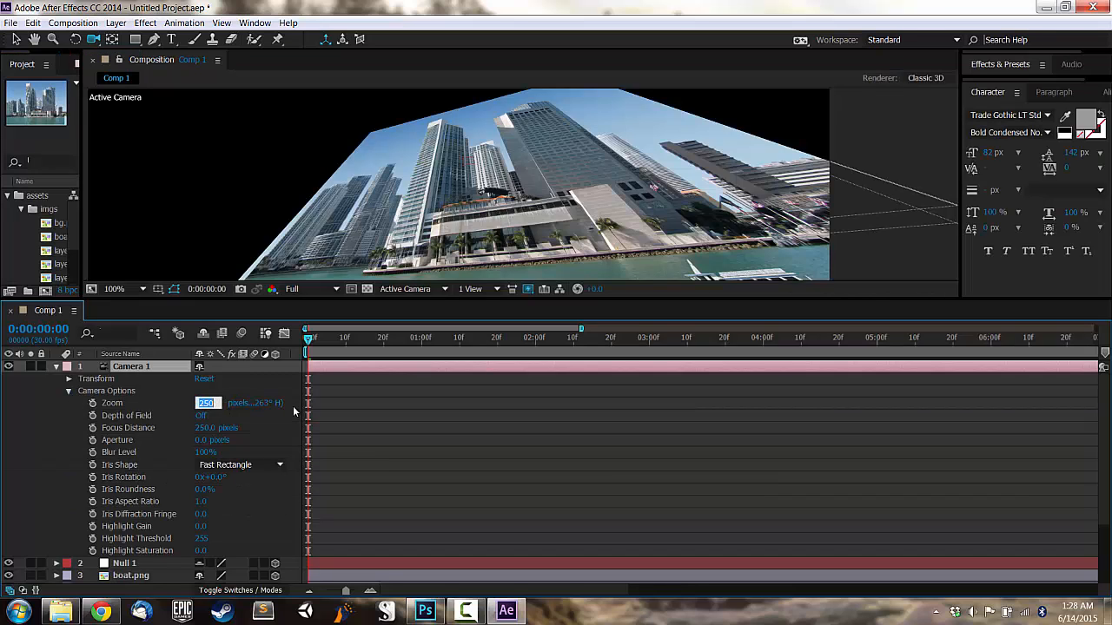
# - Set Camera 1's Zoom to 966 pixels and reset its transform
pyautogui.write('121')
pyautogui.press('Return')
pyautogui.click(112, 403)
pyautogui.moveTo(111, 418); pyautogui.dragTo(741, 424)
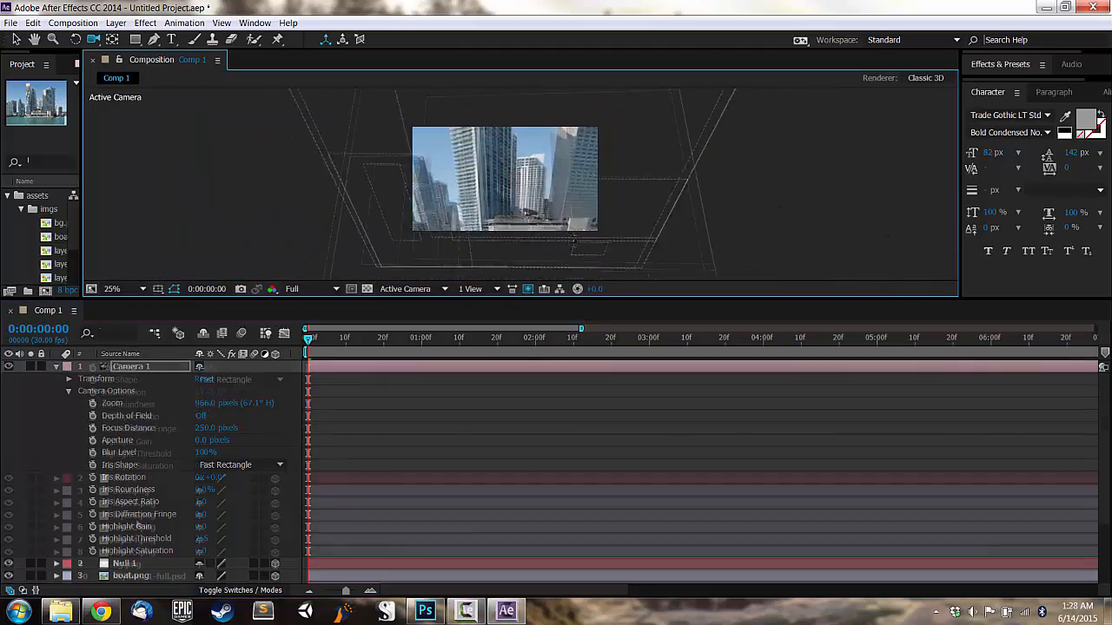
pyautogui.click(208, 381)
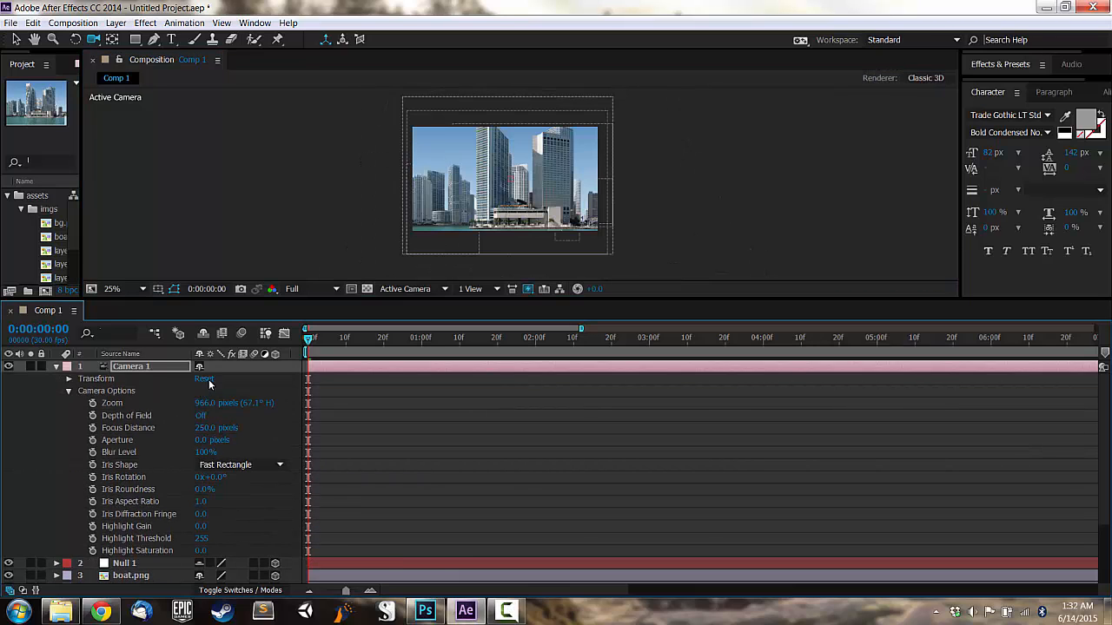
# - Set layer1.png's Z position to -1000
pyautogui.scroll(-3, 100, 526)
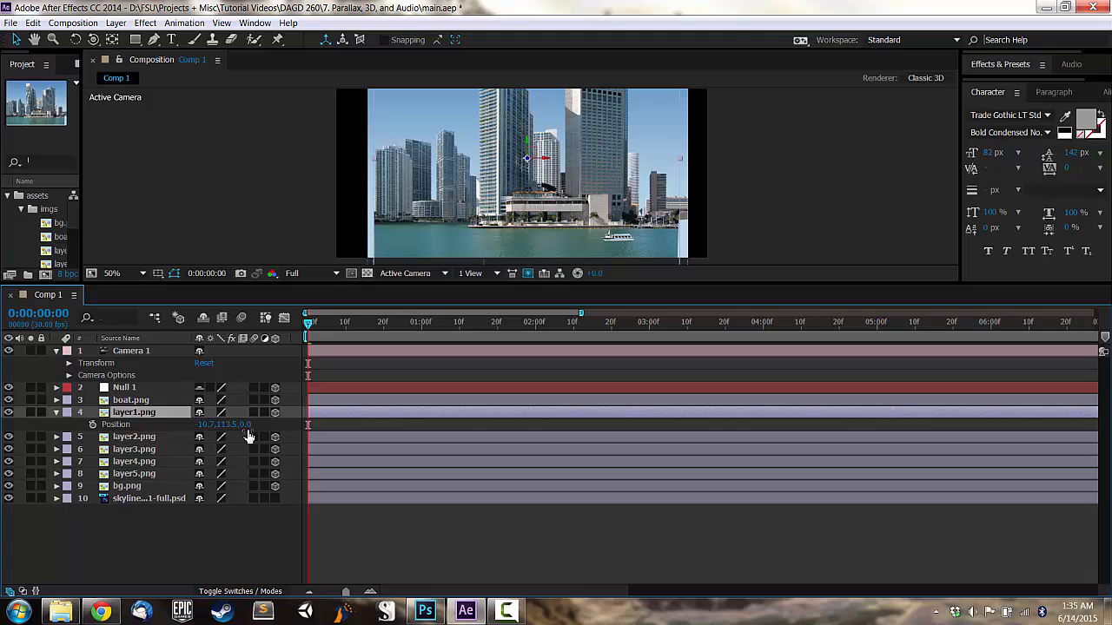
pyautogui.moveTo(246, 426); pyautogui.dragTo(215, 423)
pyautogui.write('-100')
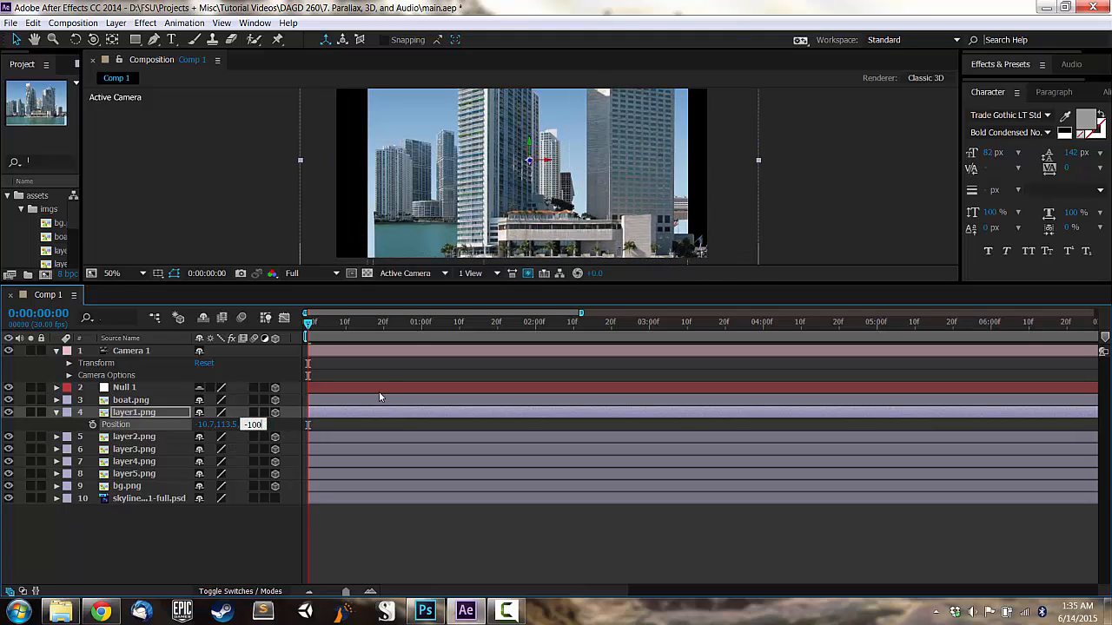
pyautogui.write('0')
pyautogui.press('Return')
# - Set layer2.png's Z position to -750
pyautogui.click(136, 437)
pyautogui.press('p')
pyautogui.click(255, 450)
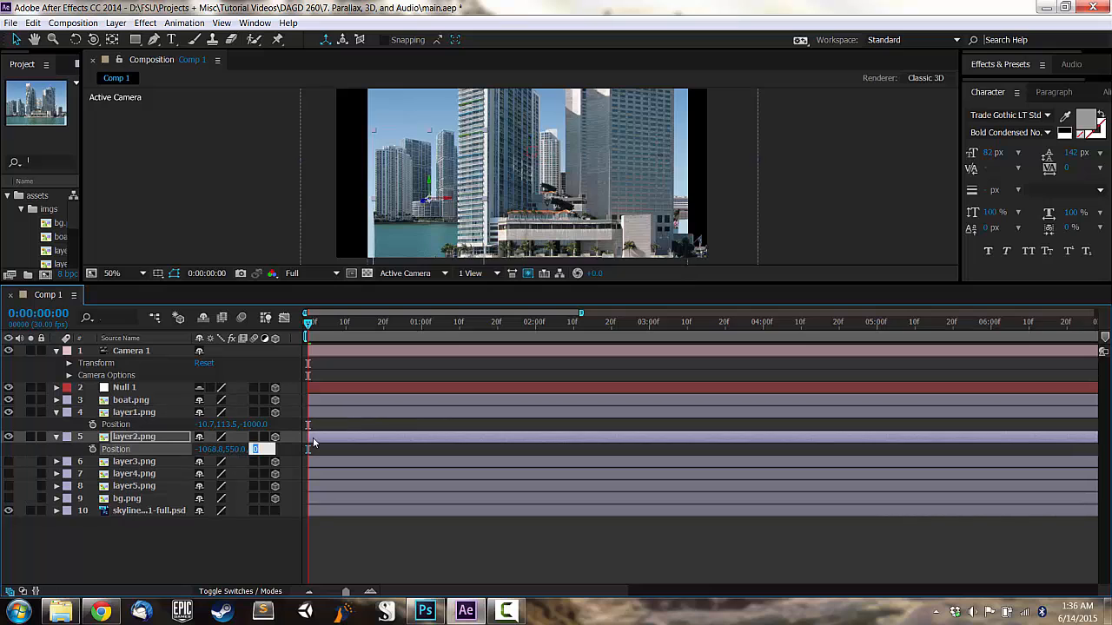
pyautogui.write('-750')
pyautogui.press('Return')
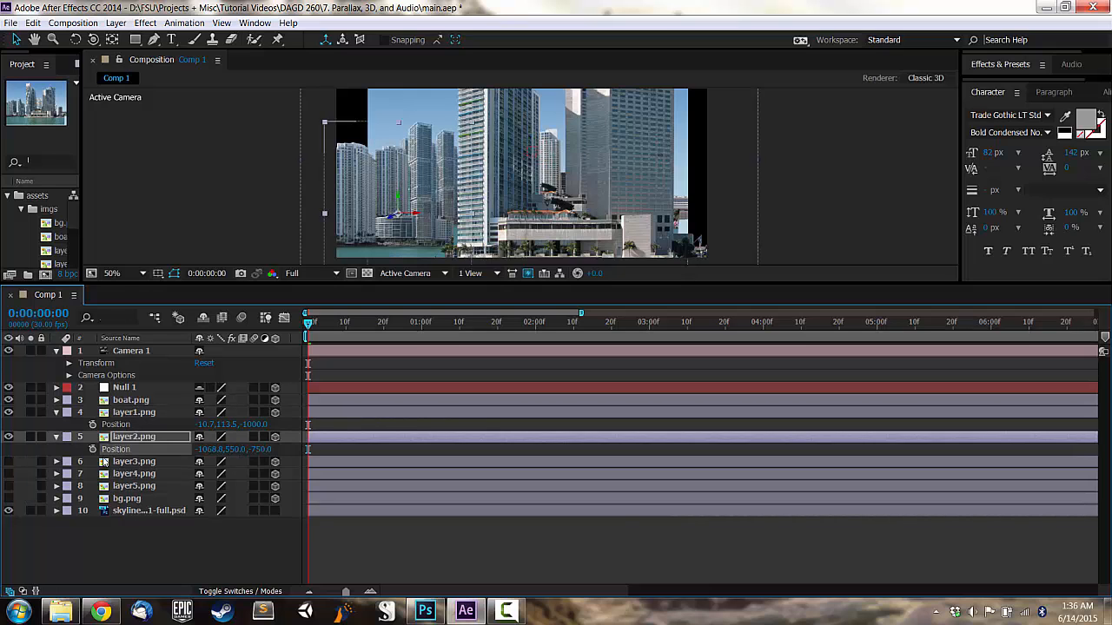
# - Set layer3.png's Z position to -500 and make the layer visible
pyautogui.click(104, 463)
pyautogui.press('p')
pyautogui.click(258, 474)
pyautogui.write('-500')
pyautogui.press('Return')
pyautogui.click(7, 461)
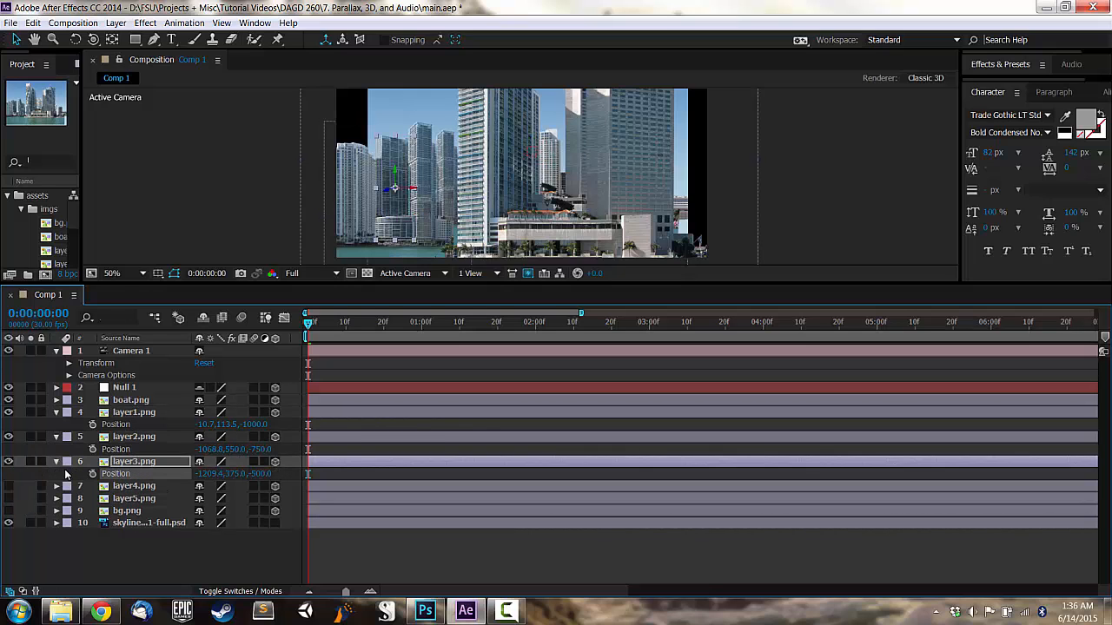
# - Make layer4.png and layer5.png visible and reveal their Position properties for editing
pyautogui.click(57, 462)
pyautogui.click(57, 437)
pyautogui.moveTo(9, 461); pyautogui.dragTo(9, 484)
pyautogui.press('p')
pyautogui.click(139, 498)
pyautogui.press('p')
pyautogui.click(141, 438)
pyautogui.press('p')
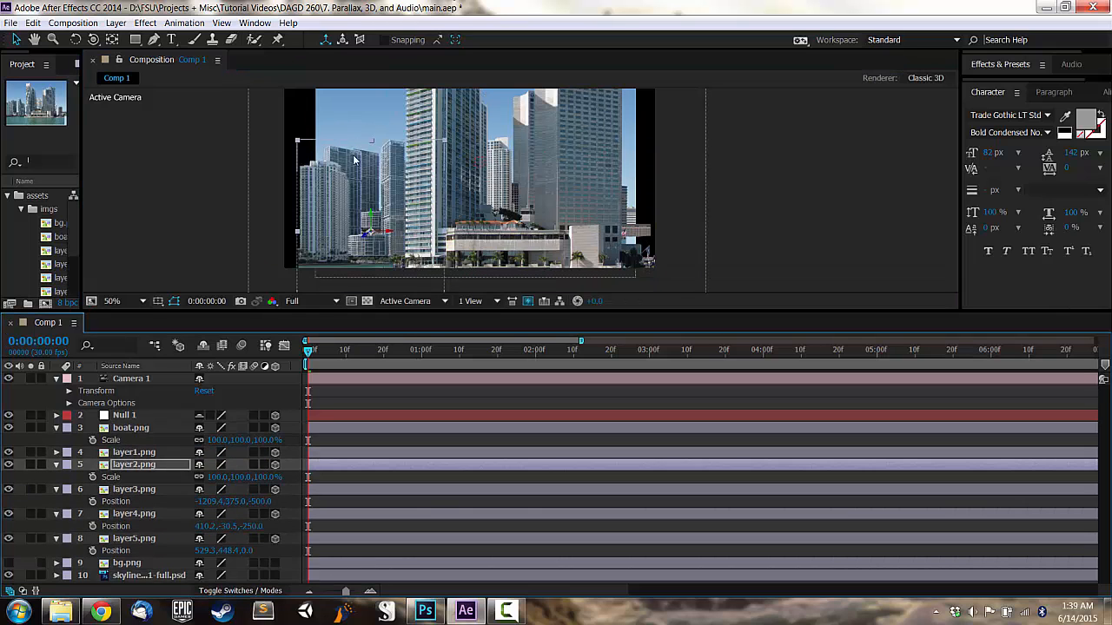
# - Shift the layer3.png and layer4.png buildings sideways to line up the skyline, locking the layers that are already positioned
pyautogui.moveTo(354, 156); pyautogui.dragTo(371, 157)
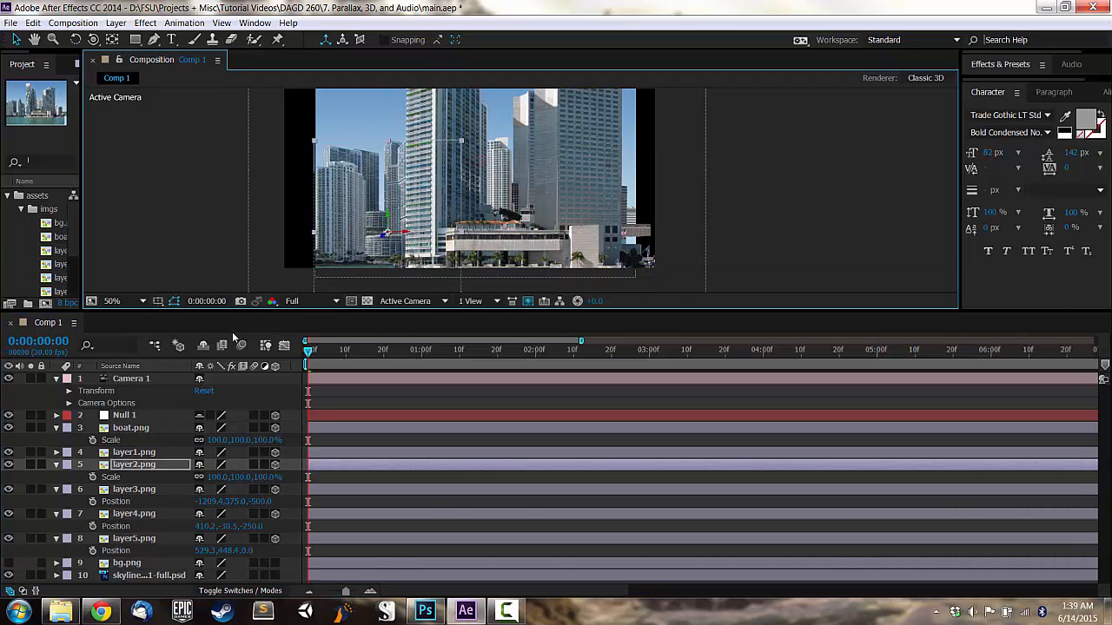
pyautogui.hotkey('ctrl', 'z')
pyautogui.moveTo(41, 453); pyautogui.dragTo(42, 465)
pyautogui.moveTo(357, 183); pyautogui.dragTo(373, 185)
pyautogui.moveTo(542, 182)
pyautogui.mouseDown()
pyautogui.moveTo(515, 198)
pyautogui.moveTo(554, 208)
pyautogui.moveTo(519, 197)
pyautogui.moveTo(508, 178)
pyautogui.moveTo(526, 179)
pyautogui.mouseUp()
pyautogui.click(134, 539)
pyautogui.click(40, 515)
# - Set Camera 1's Point of Interest Y to -24 and Z position to -883, and keyframe both properties at 0:00:00:00
pyautogui.click(93, 41)
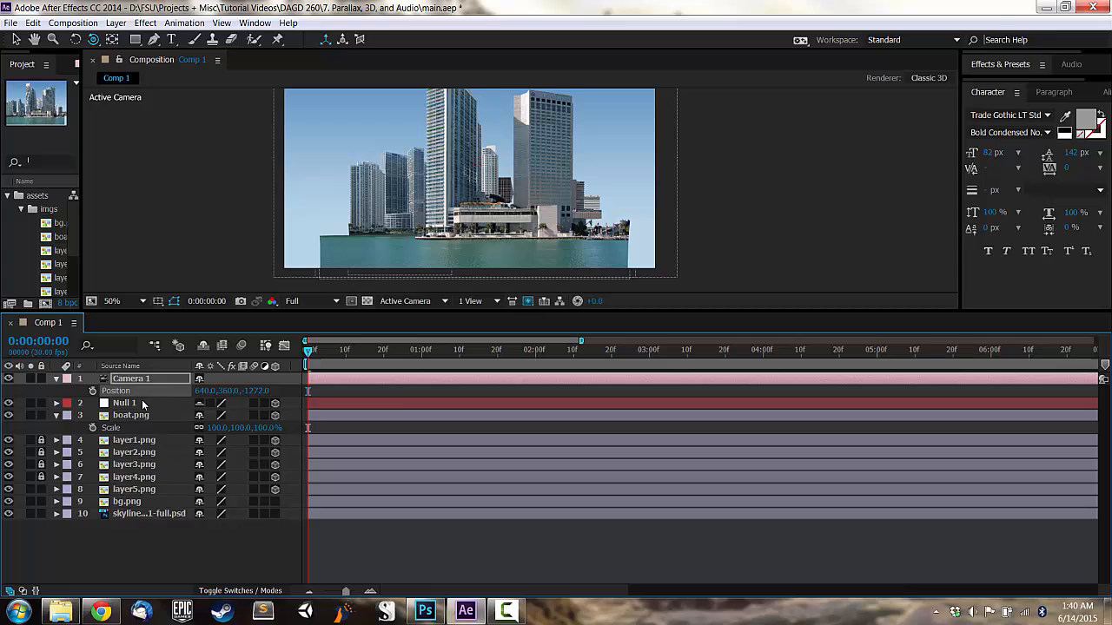
pyautogui.doubleClick(57, 379)
pyautogui.moveTo(227, 403); pyautogui.dragTo(26, 406)
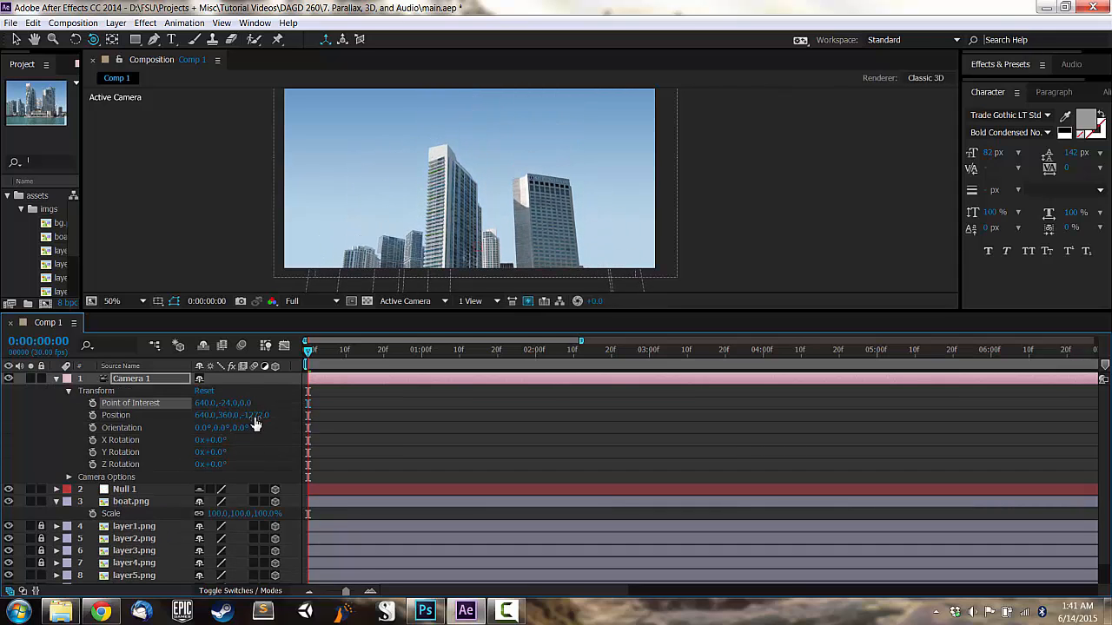
pyautogui.moveTo(256, 424); pyautogui.dragTo(277, 368)
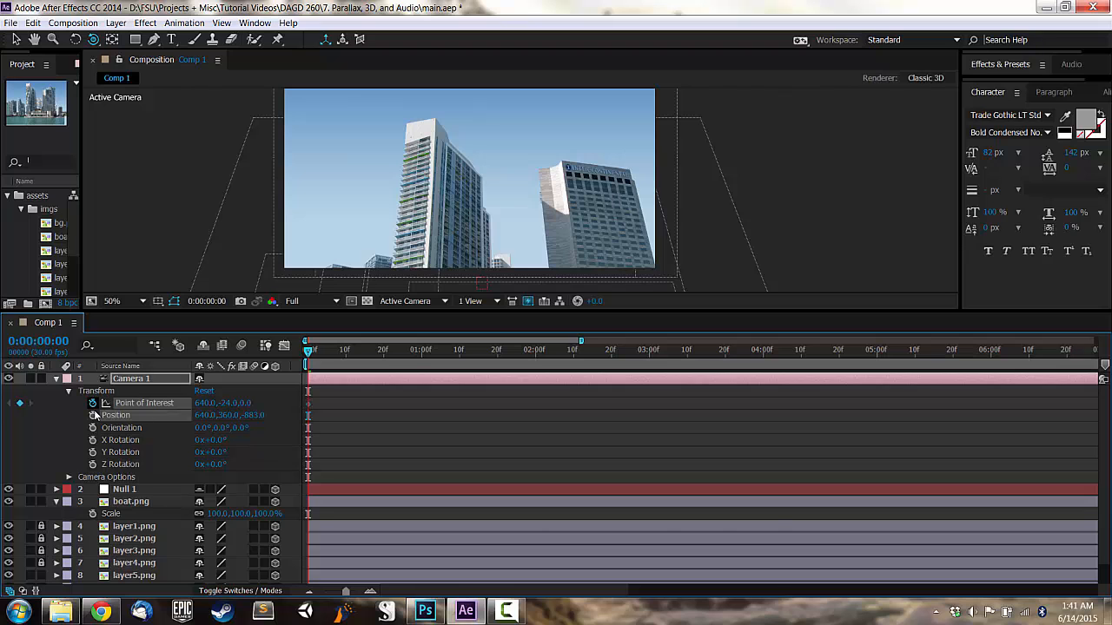
# - At 0:00:04:00, keyframe Camera 1's Point of Interest Y at 573 and its Z position at -737
pyautogui.moveTo(771, 359); pyautogui.dragTo(764, 359)
pyautogui.moveTo(230, 403); pyautogui.dragTo(795, 264)
pyautogui.moveTo(256, 417); pyautogui.dragTo(88, 465)
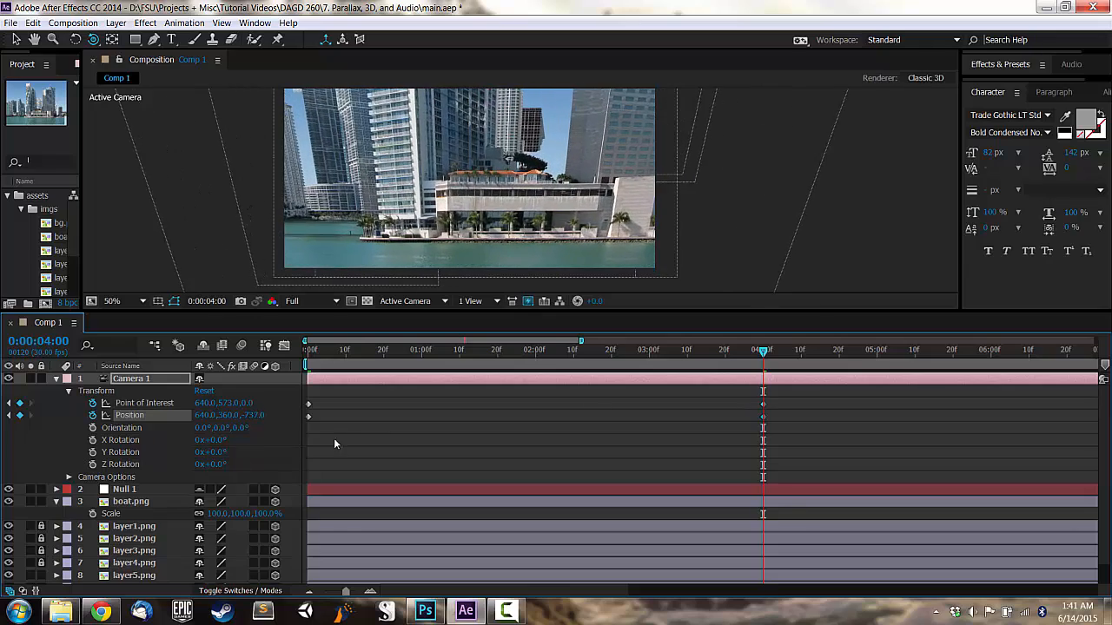
# - Set Camera 1's Z position at 0:00:00:00 to -1290 and scrub through the camera move to 0:00:04:00
pyautogui.press('Home')
pyautogui.moveTo(255, 417); pyautogui.dragTo(74, 426)
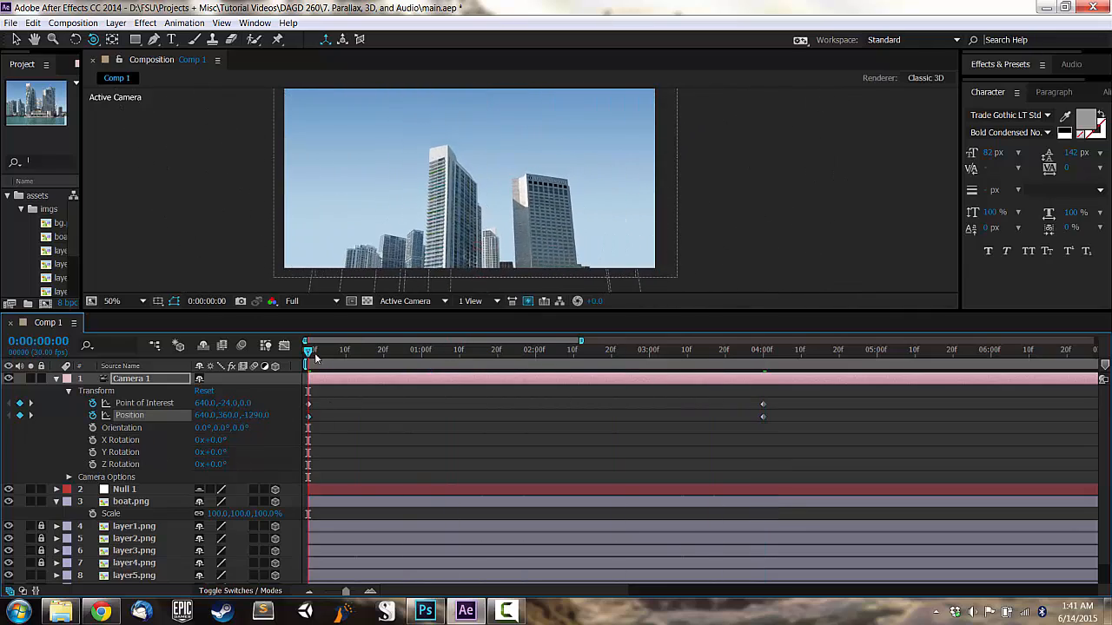
pyautogui.moveTo(314, 355); pyautogui.dragTo(758, 344)
pyautogui.press('Home')
pyautogui.moveTo(314, 353); pyautogui.dragTo(768, 344)
# - Scale layer5.png uniformly to 149% and layer2.png to 121%
pyautogui.moveTo(247, 565); pyautogui.dragTo(281, 566)
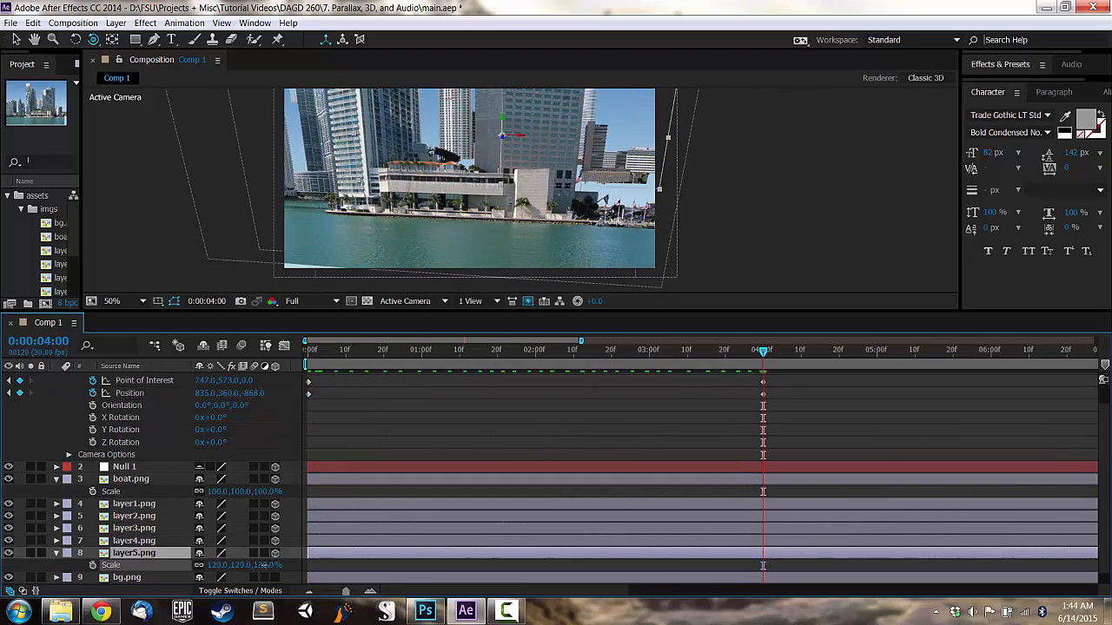
pyautogui.click(177, 542)
pyautogui.click(157, 516)
pyautogui.press('s')
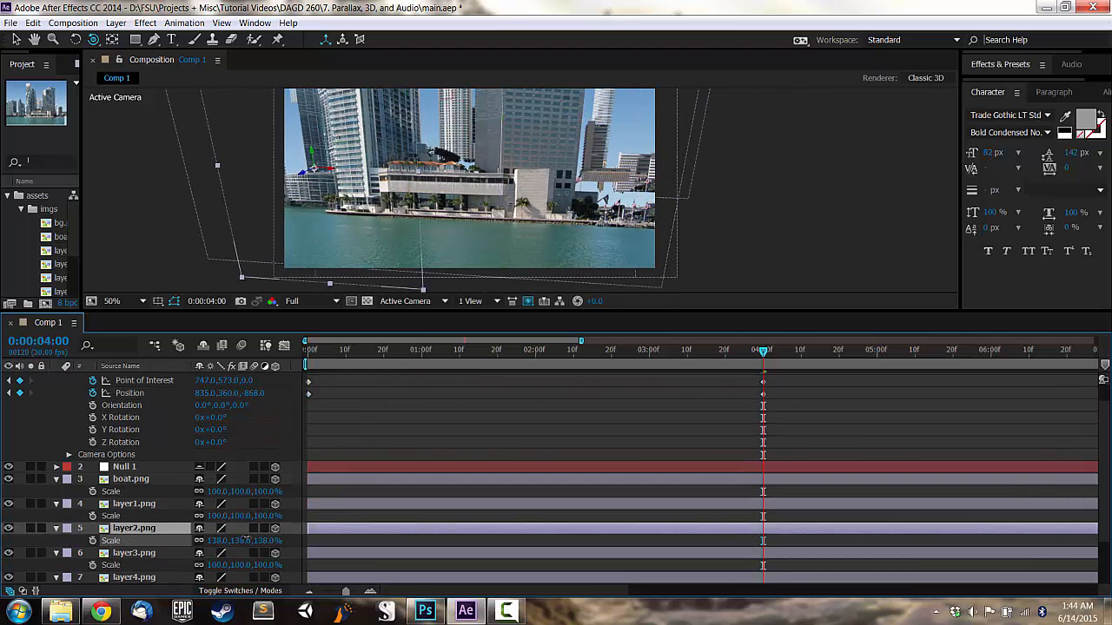
# - Scale layer3.png uniformly to 111% and layer4.png to 143%
pyautogui.click(157, 553)
pyautogui.scroll(-2, 251, 526)
pyautogui.click(165, 516)
pyautogui.press('p')
pyautogui.press('s')
pyautogui.moveTo(217, 528); pyautogui.dragTo(245, 529)
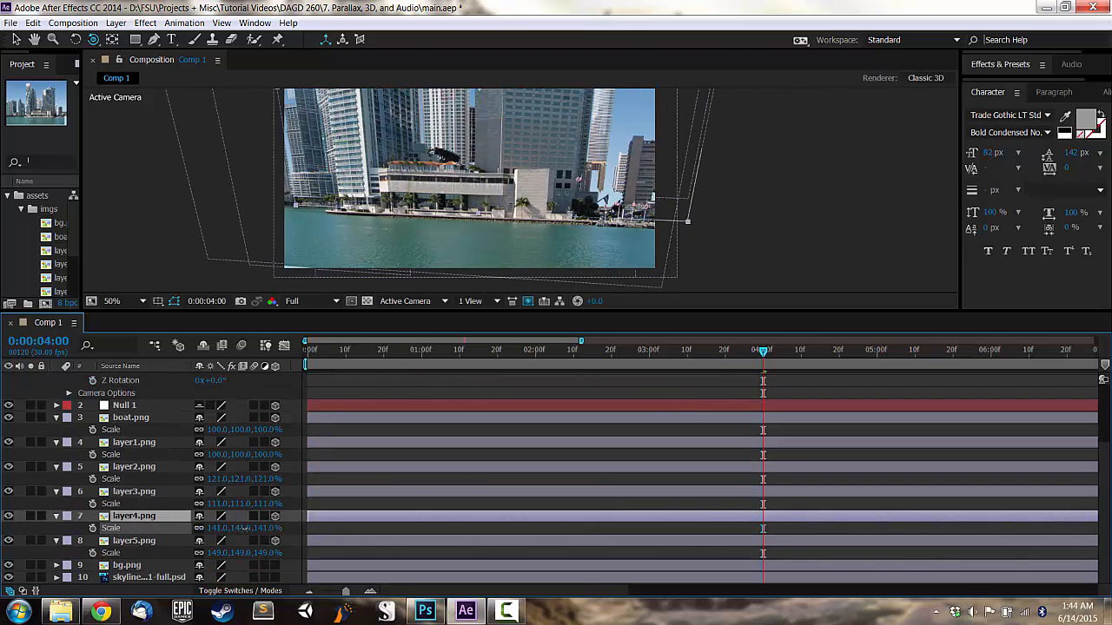
# - Set layer5.png's Y position to 440.9, checking its placement around 0:00:04:00
pyautogui.moveTo(742, 409); pyautogui.dragTo(763, 417)
pyautogui.moveTo(231, 553)
pyautogui.mouseDown()
pyautogui.moveTo(219, 553)
pyautogui.moveTo(243, 554)
pyautogui.mouseUp()
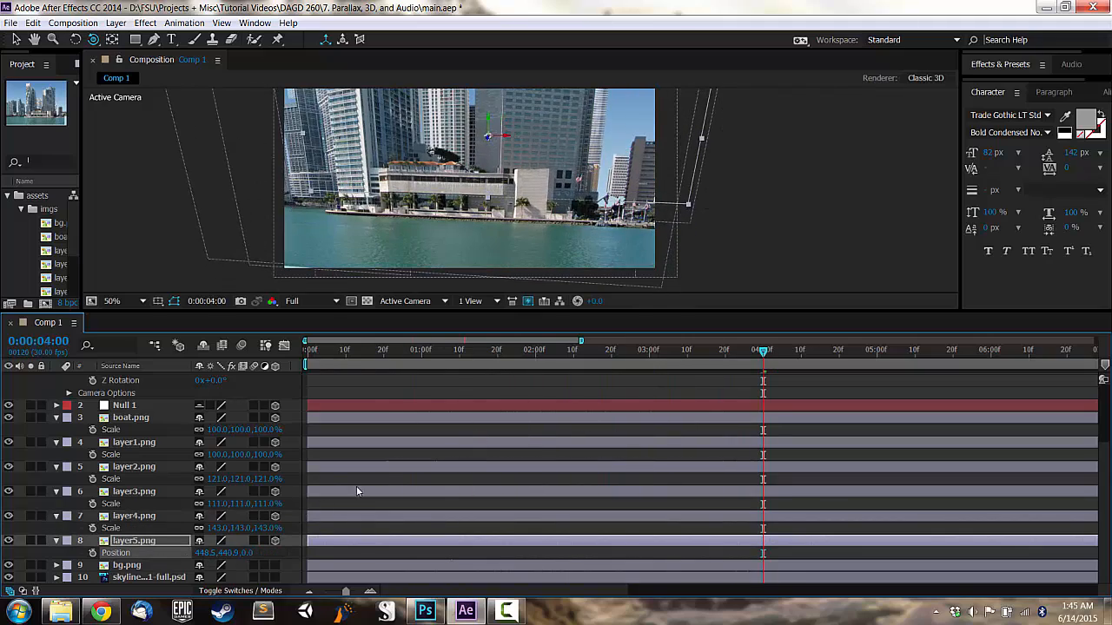
pyautogui.moveTo(763, 426)
pyautogui.mouseDown()
pyautogui.moveTo(416, 437)
pyautogui.moveTo(765, 421)
pyautogui.mouseUp()
# - Duplicate layer4.png and shift the lower copy's X position to 173.8
pyautogui.click(155, 516)
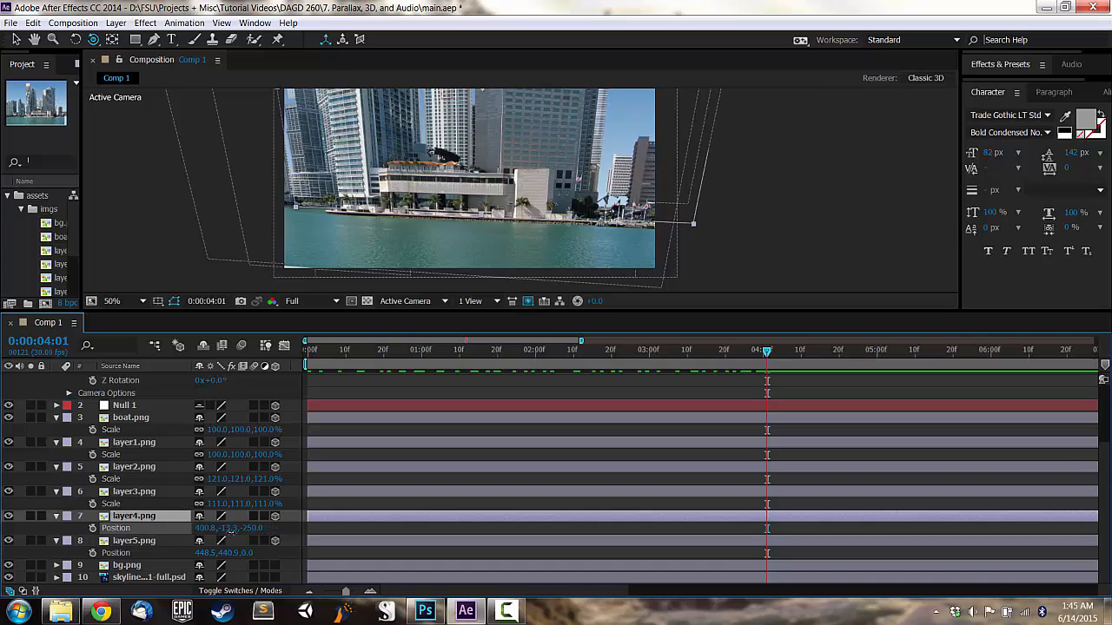
pyautogui.hotkey('ctrl', 'd')
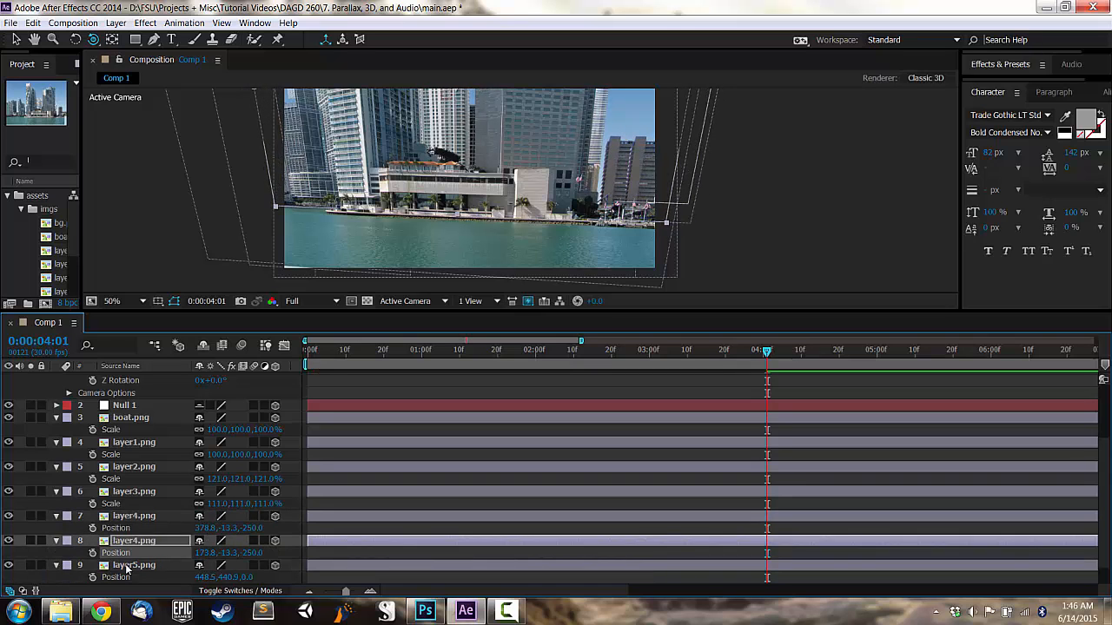
pyautogui.click(133, 542)
pyautogui.moveTo(766, 352); pyautogui.dragTo(762, 369)
# - At 0:00:04:00, set the X position of the upper layer4.png to 482.8 and the lower copy to 391.8, and adjust layer5.png's position
pyautogui.click(139, 517)
pyautogui.scroll(-1, 159, 561)
pyautogui.click(144, 517)
pyautogui.keyDown('shift'); pyautogui.click(143, 493); pyautogui.keyUp('shift')
pyautogui.moveTo(206, 503); pyautogui.dragTo(377, 497)
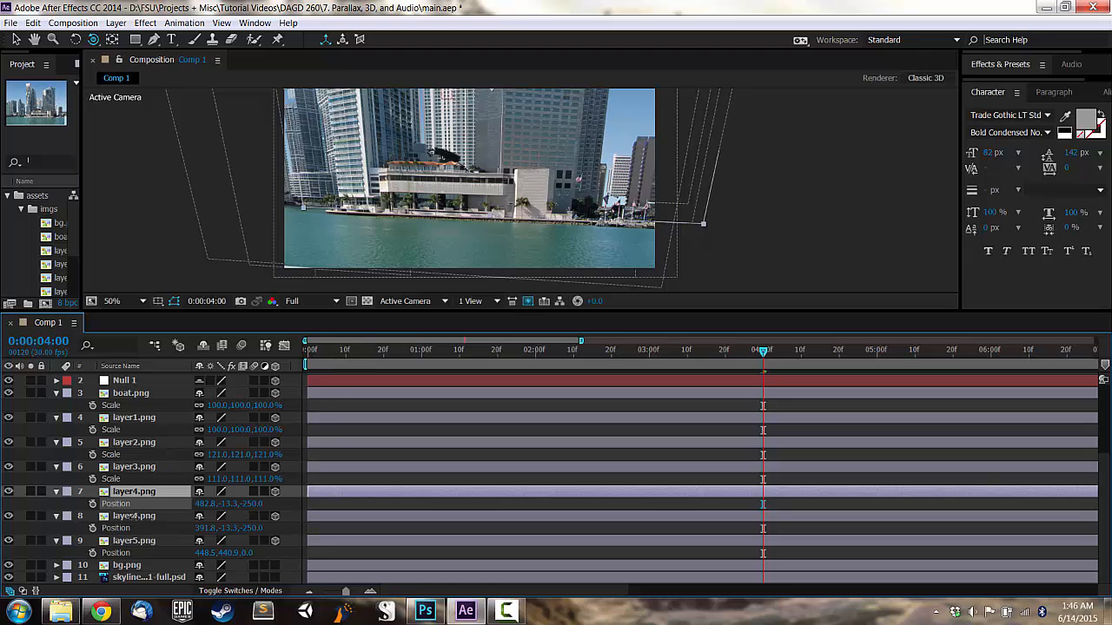
pyautogui.moveTo(219, 553); pyautogui.dragTo(331, 531)
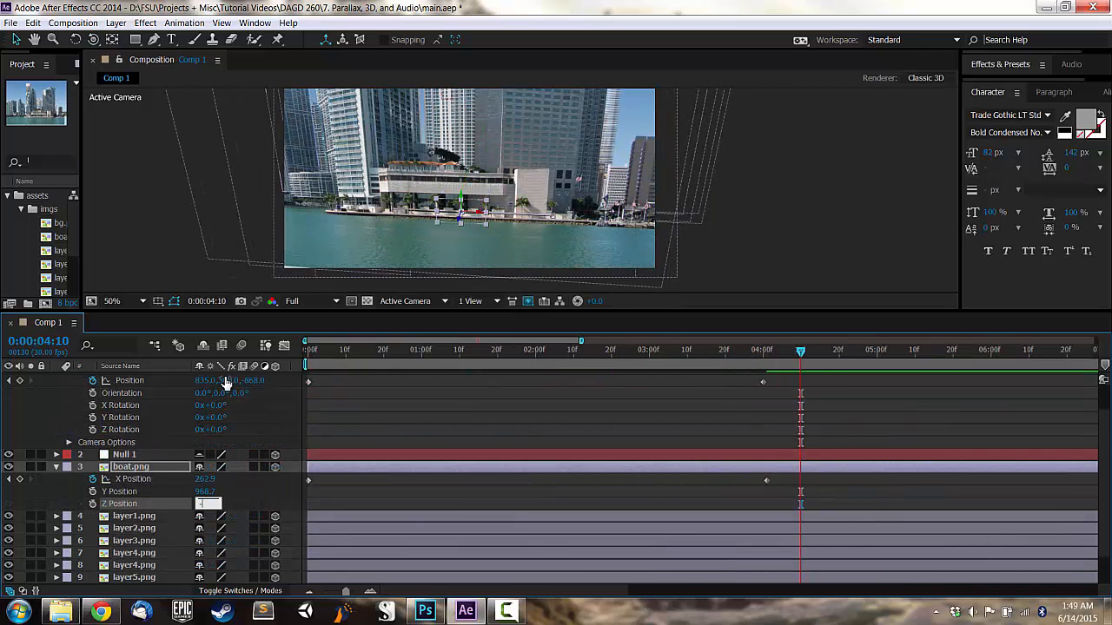
# - Set boat.png's Z position to -1200 and its Y position to 899.7
pyautogui.write('00')
pyautogui.press('Return')
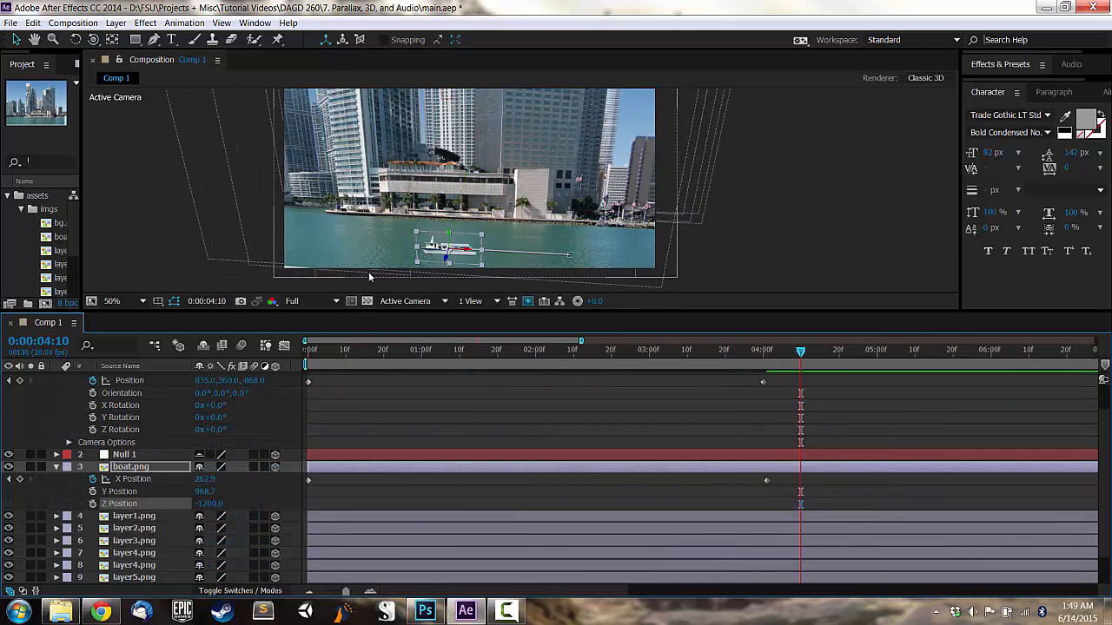
pyautogui.moveTo(205, 491); pyautogui.dragTo(148, 503)
pyautogui.moveTo(799, 353); pyautogui.dragTo(776, 349)
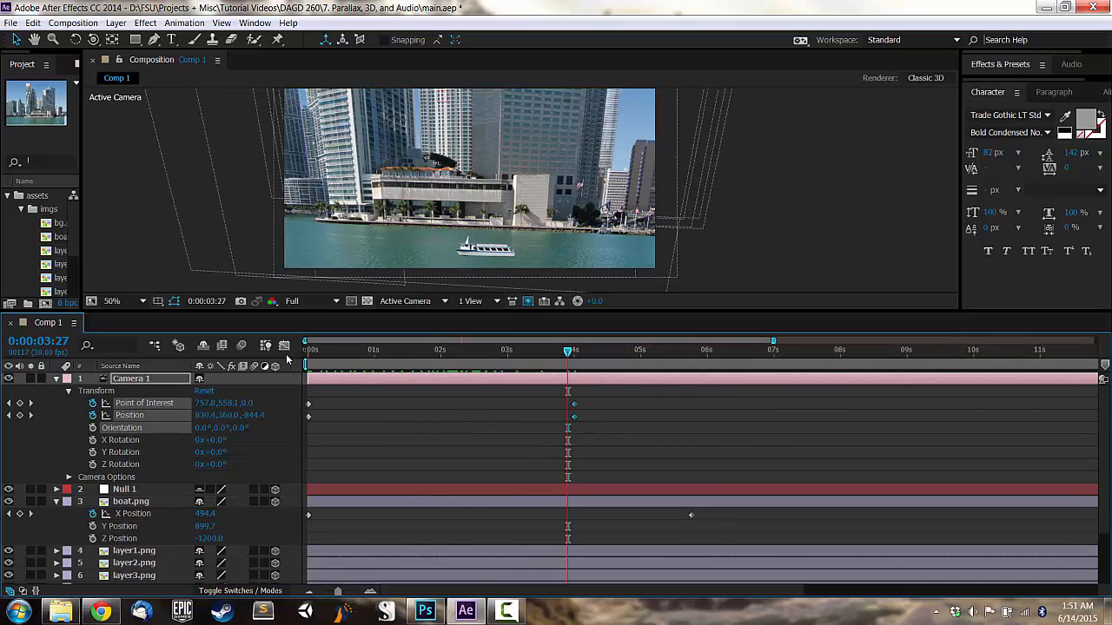
# - Apply Easy Ease to Camera 1's Point of Interest and Position keyframes at 0:00:04:00
pyautogui.click(284, 346)
pyautogui.click(825, 577)
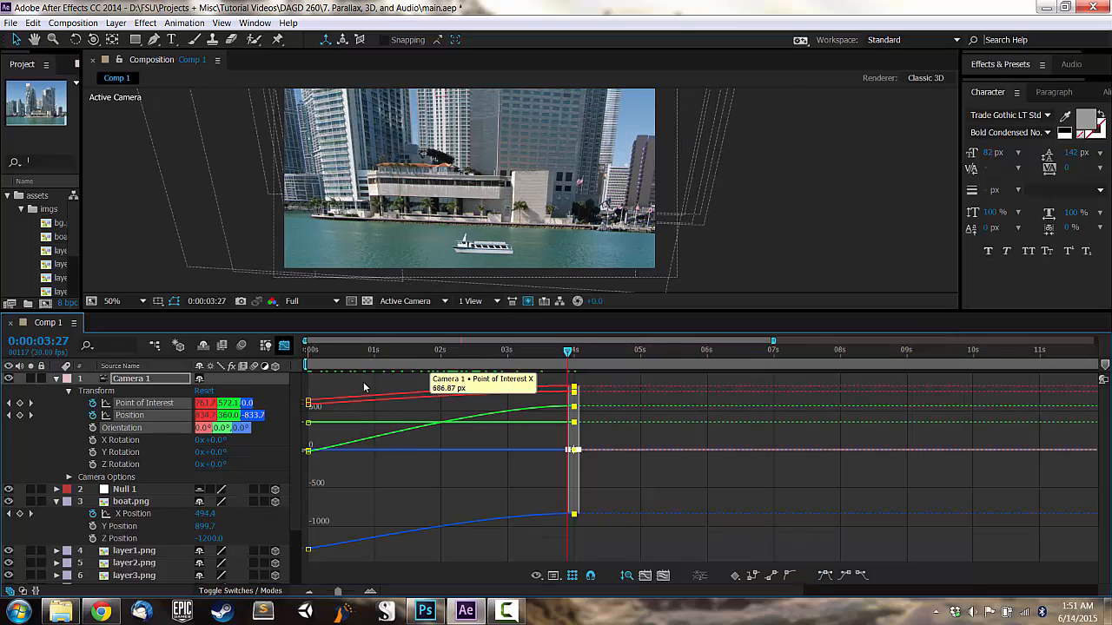
pyautogui.click(284, 346)
pyautogui.moveTo(577, 361)
pyautogui.mouseDown()
pyautogui.moveTo(421, 370)
pyautogui.moveTo(579, 375)
pyautogui.mouseUp()
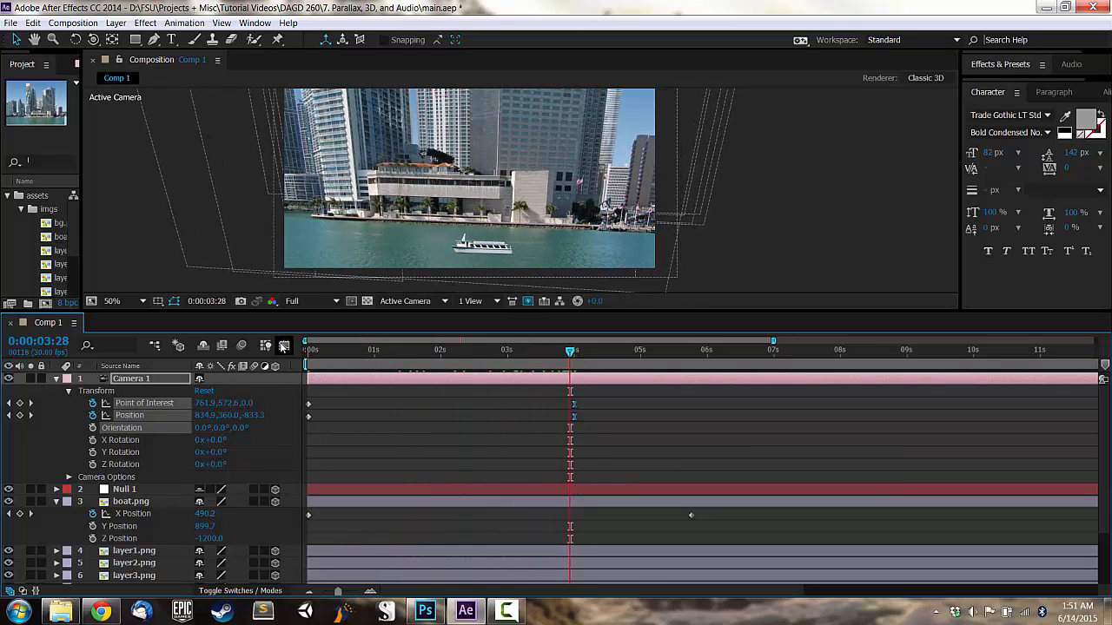
# - Select Camera 1's last Position keyframe in the Graph Editor and switch the graph to Edit Speed Graph
pyautogui.click(284, 346)
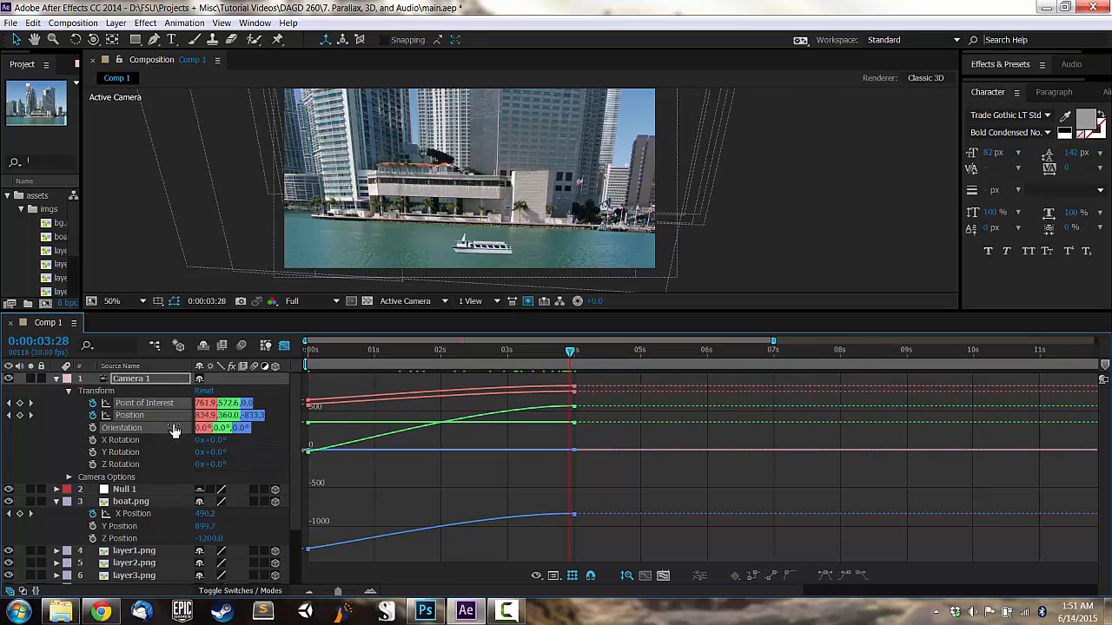
pyautogui.click(129, 415)
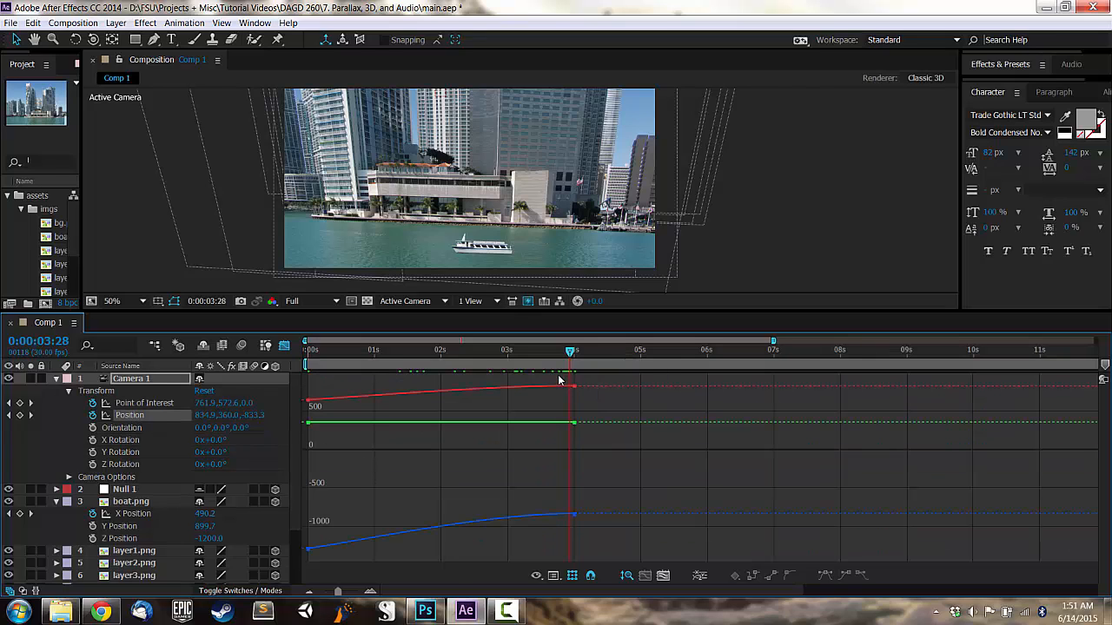
pyautogui.moveTo(560, 379); pyautogui.dragTo(600, 551)
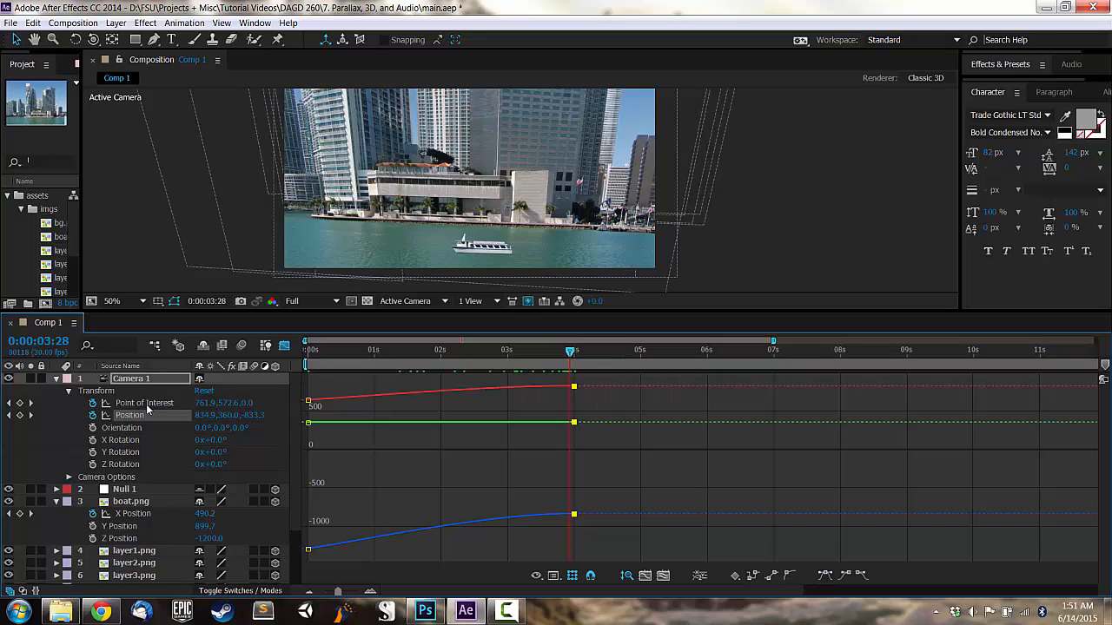
pyautogui.click(553, 574)
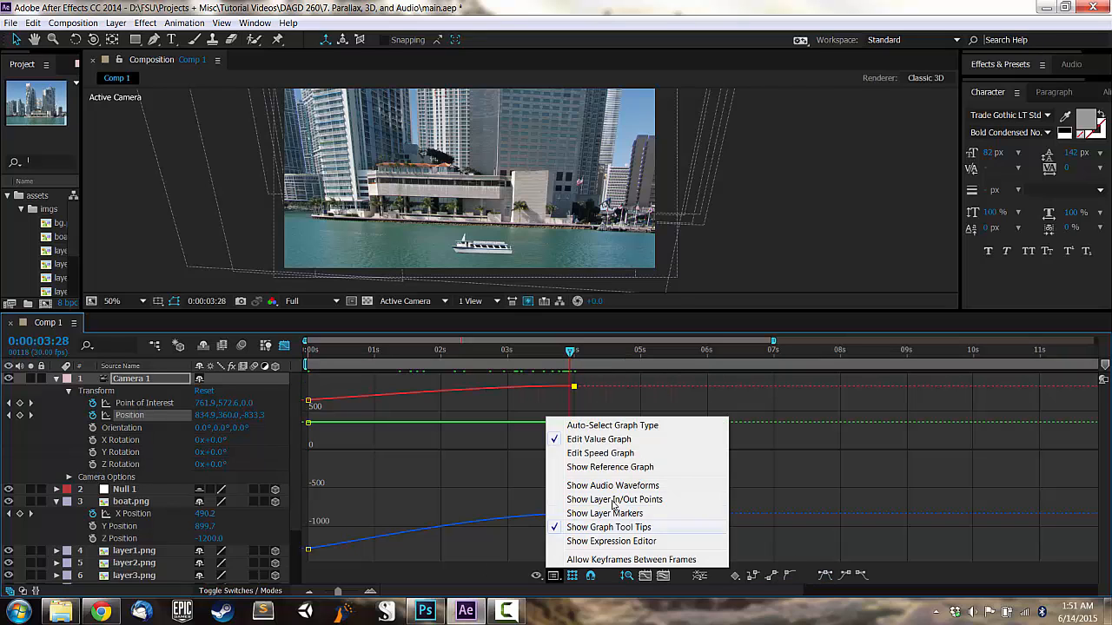
pyautogui.click(611, 455)
# - Lengthen the incoming ease handle of Camera 1's last Position keyframe so the camera decelerates more gradually
pyautogui.moveTo(570, 349); pyautogui.dragTo(499, 349)
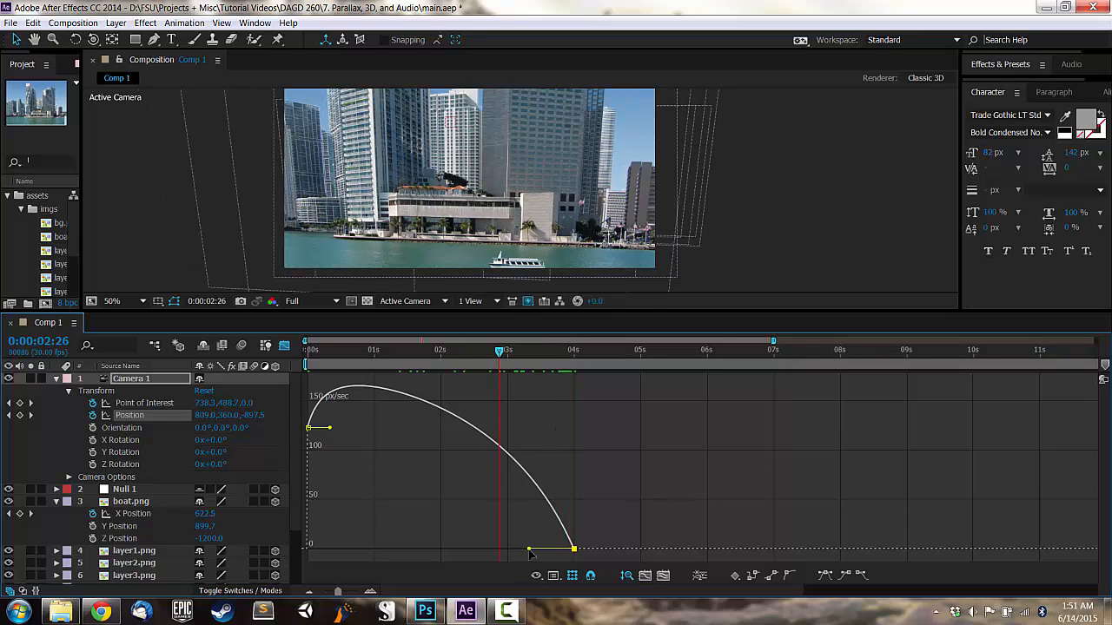
pyautogui.moveTo(528, 549); pyautogui.dragTo(489, 555)
pyautogui.moveTo(499, 353); pyautogui.dragTo(338, 391)
# - Lengthen the incoming ease handle of Camera 1's last Point of Interest keyframe and preview the camera move
pyautogui.click(180, 405)
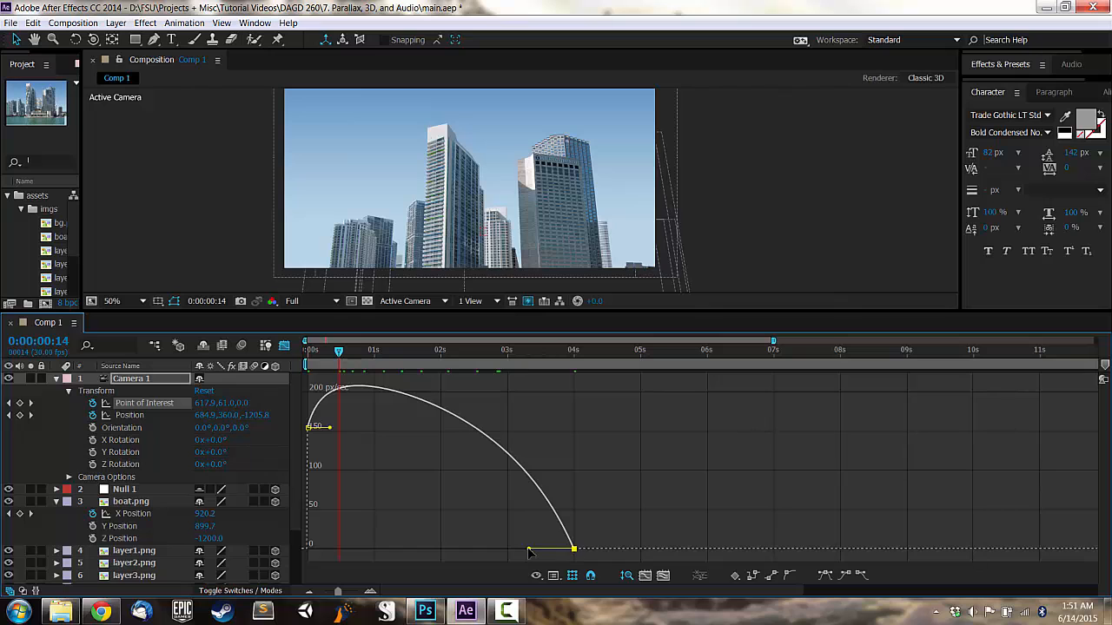
pyautogui.moveTo(529, 553); pyautogui.dragTo(491, 543)
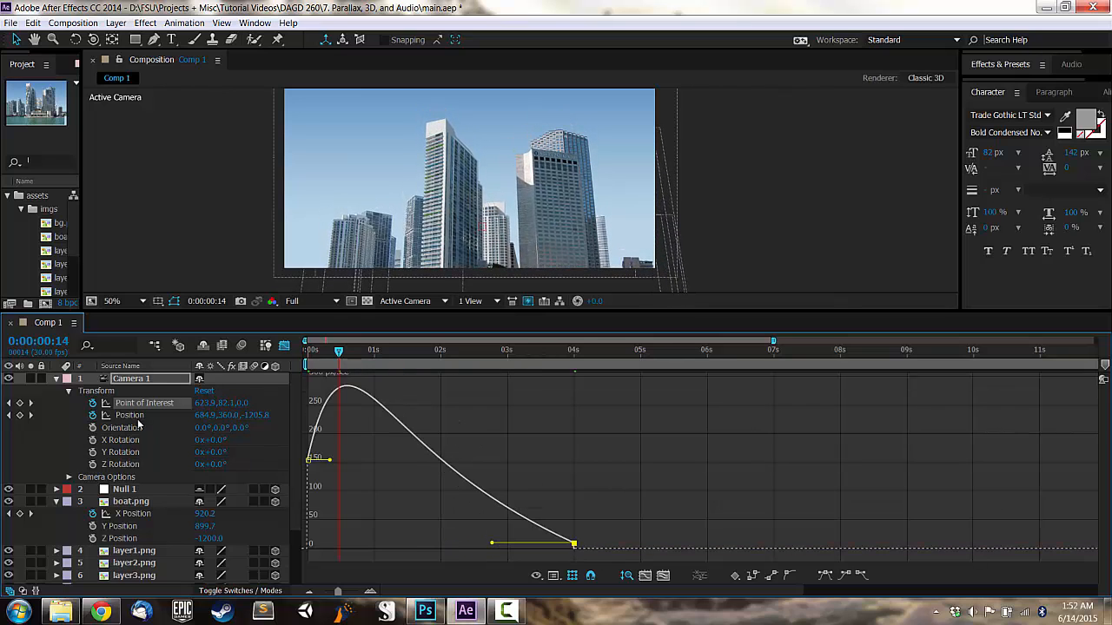
pyautogui.click(131, 415)
pyautogui.moveTo(338, 351); pyautogui.dragTo(577, 353)
pyautogui.press('KP_0')
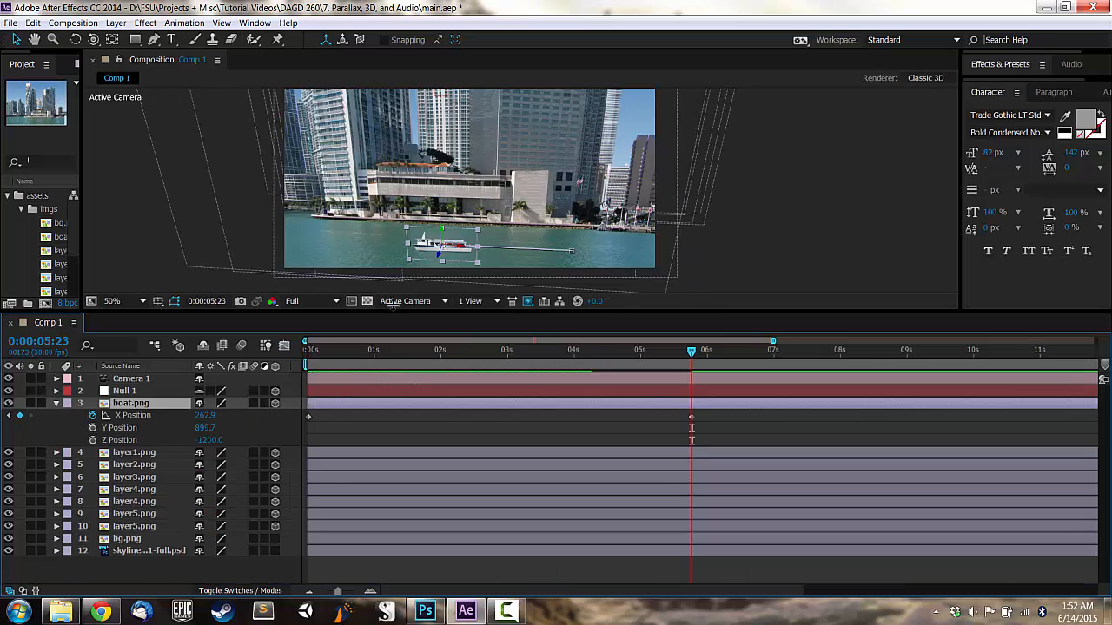
# - Move boat.png's X position at 0:00:05:23 to -403.8 and shift the start of its motion path to X 238
pyautogui.moveTo(459, 246); pyautogui.dragTo(354, 248)
pyautogui.moveTo(283, 261); pyautogui.dragTo(242, 298)
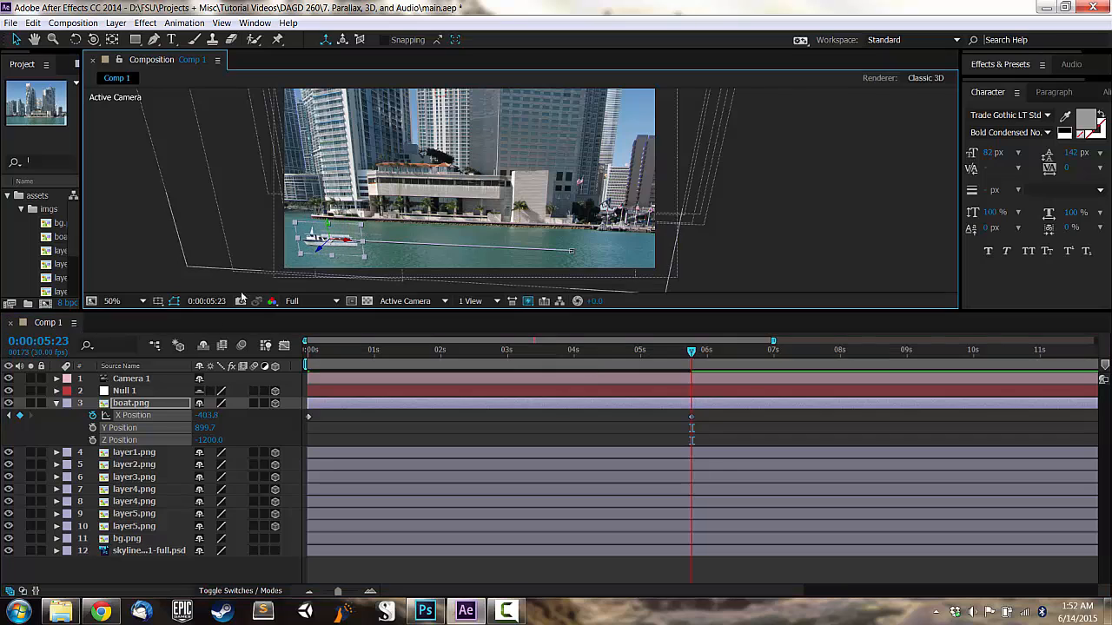
pyautogui.moveTo(572, 253); pyautogui.dragTo(438, 244)
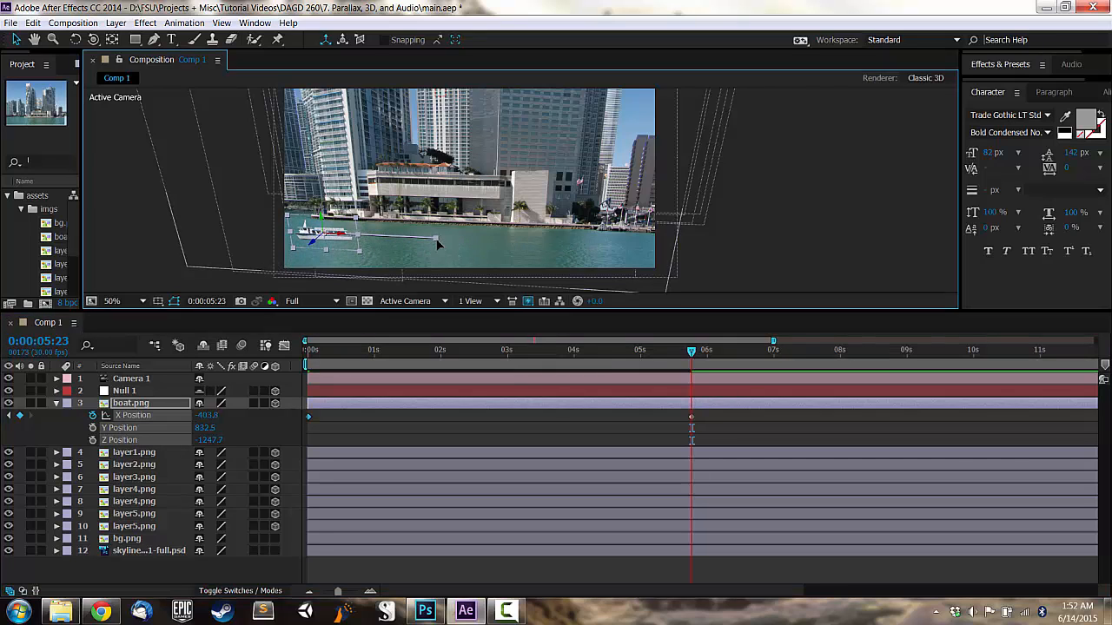
pyautogui.moveTo(690, 351); pyautogui.dragTo(578, 394)
# - Time-reverse boat.png's two X Position keyframes so the boat travels in the opposite direction
pyautogui.moveTo(724, 411); pyautogui.dragTo(289, 434)
pyautogui.rightClick(308, 418)
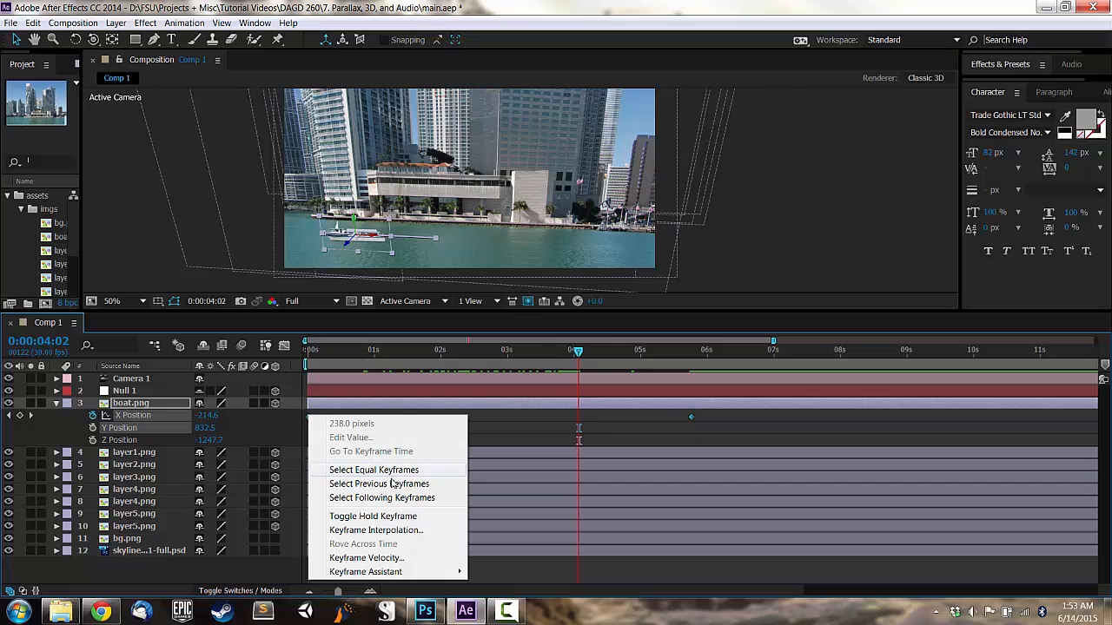
pyautogui.moveTo(395, 576)
pyautogui.click(494, 571)
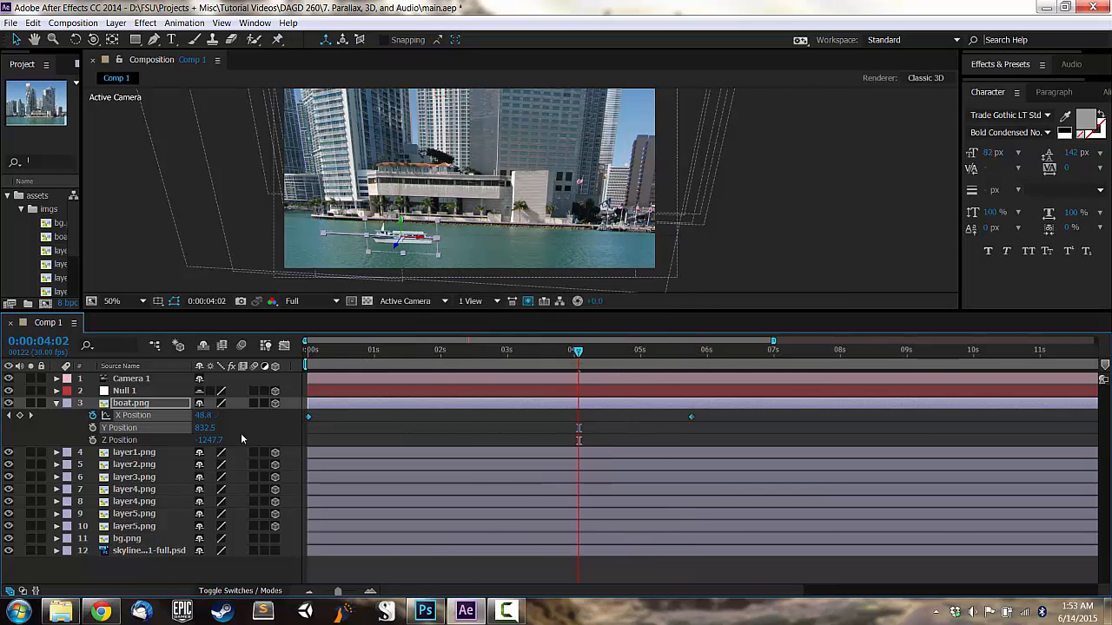
# - Flip boat.png horizontally by setting its X scale to -100% while keeping Y at 100%
pyautogui.press('s')
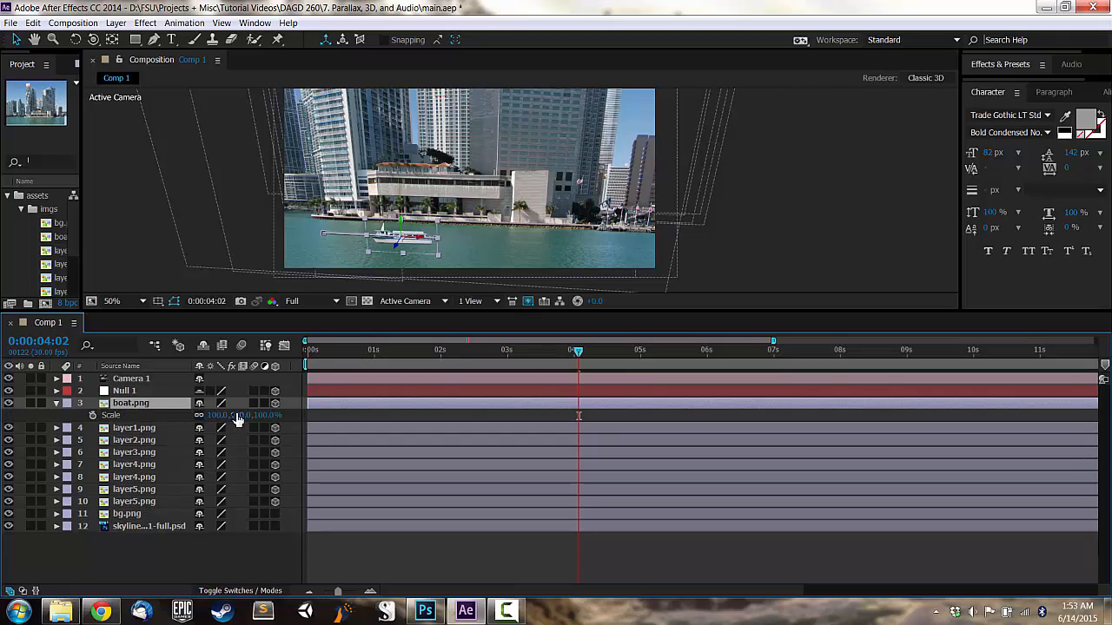
pyautogui.write('-100')
pyautogui.press('Return')
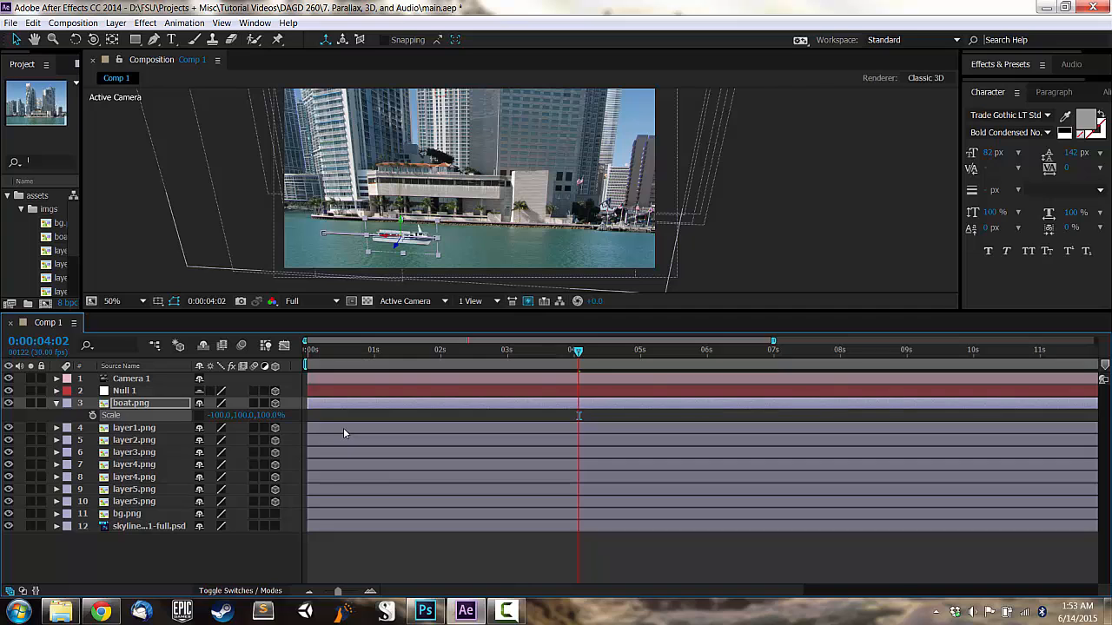
# - Set the work area from 0:00:04:02 to just past 9 seconds and preview it
pyautogui.scroll(-3, 595, 380)
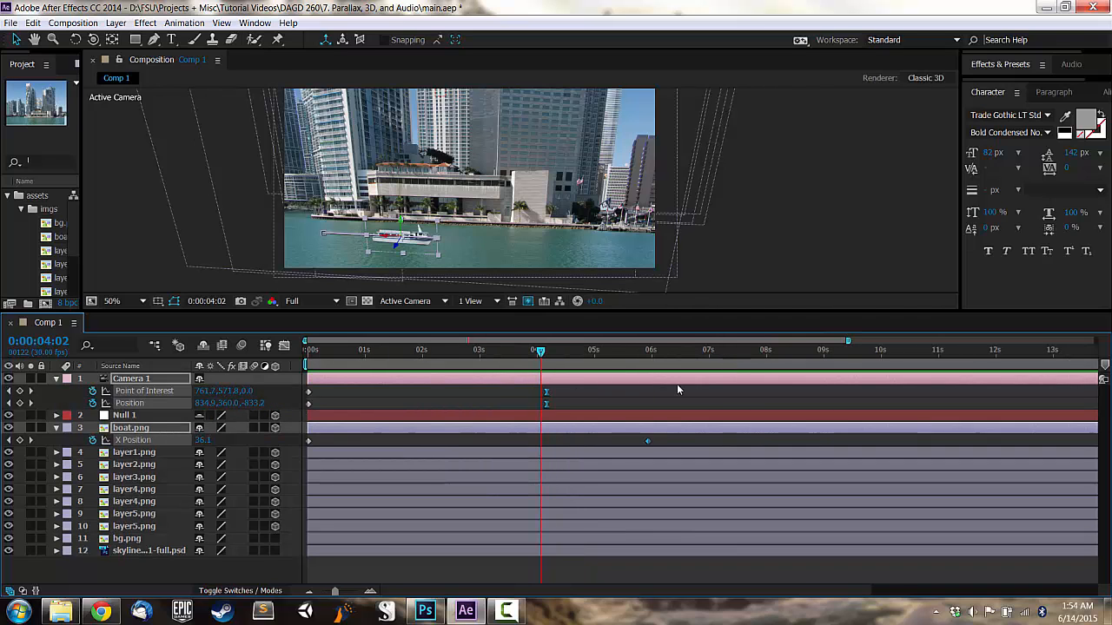
pyautogui.moveTo(678, 387); pyautogui.dragTo(785, 390)
pyautogui.press('b')
pyautogui.moveTo(542, 350); pyautogui.dragTo(840, 361)
pyautogui.press('n')
pyautogui.press('KP_0')
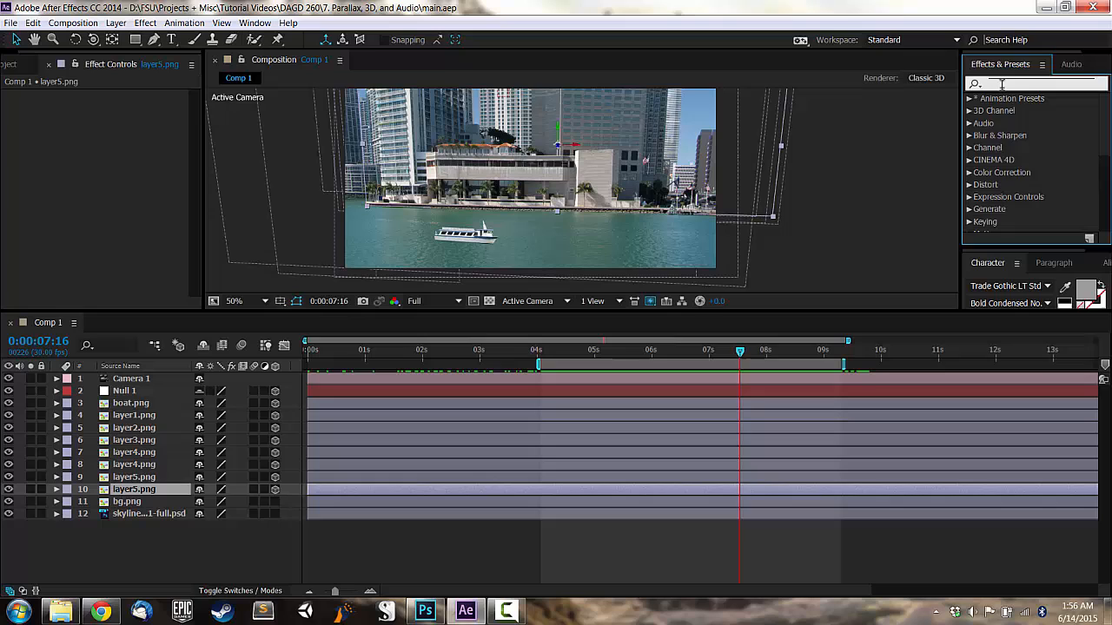
# - Apply Fast Blur to the rearmost layer5.png and set its Blurriness to 5
pyautogui.write('blur')
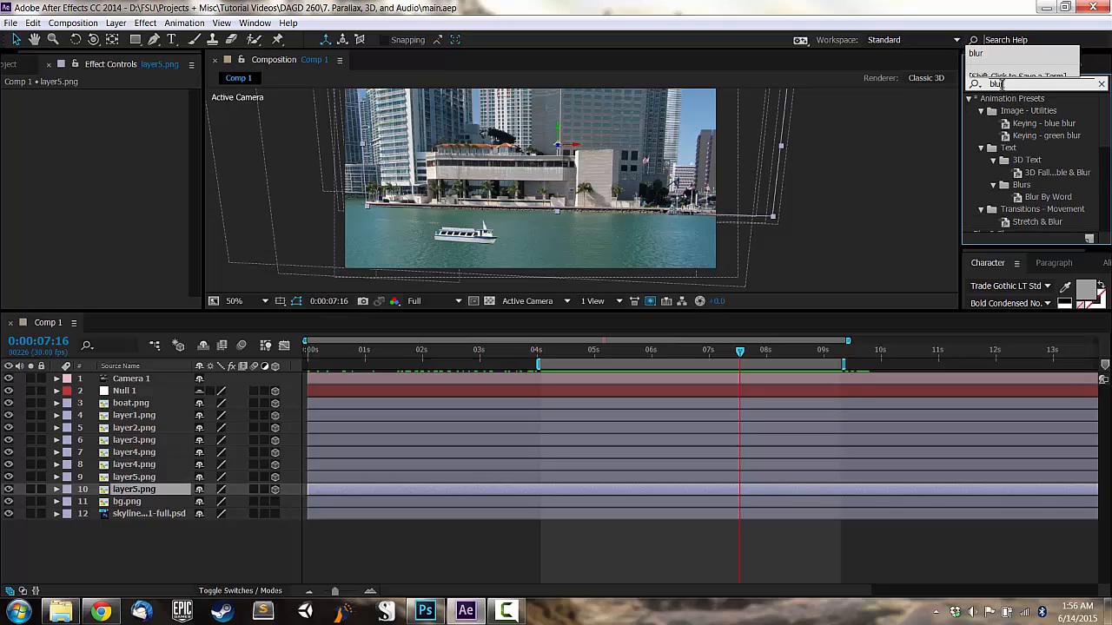
pyautogui.click(969, 98)
pyautogui.scroll(-2, 1025, 165)
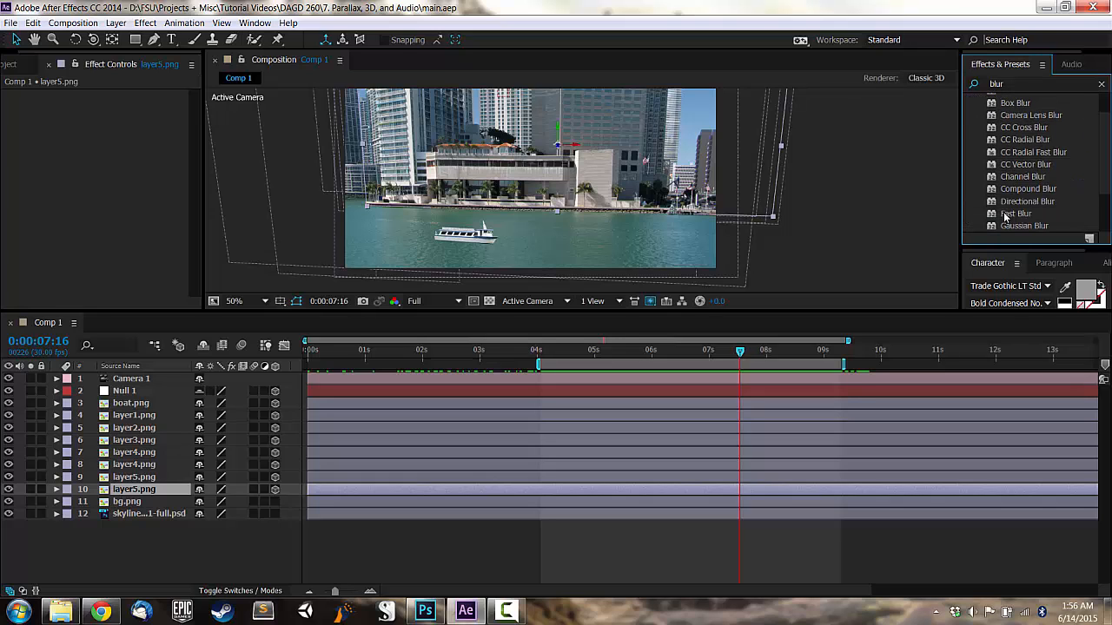
pyautogui.moveTo(1015, 214); pyautogui.dragTo(96, 208)
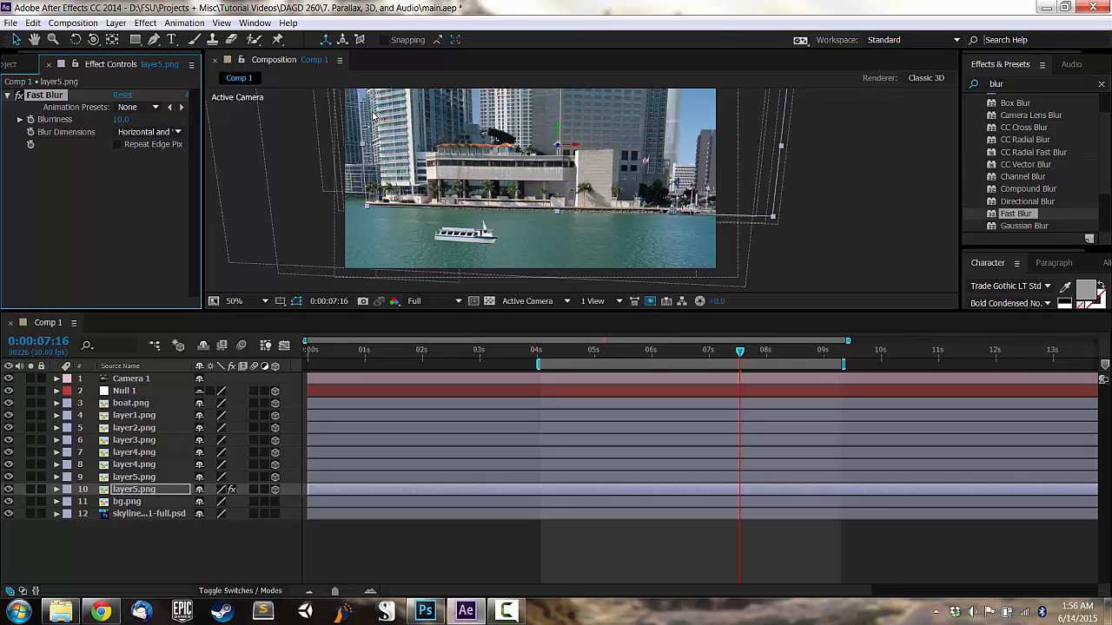
pyautogui.click(122, 120)
pyautogui.write('5')
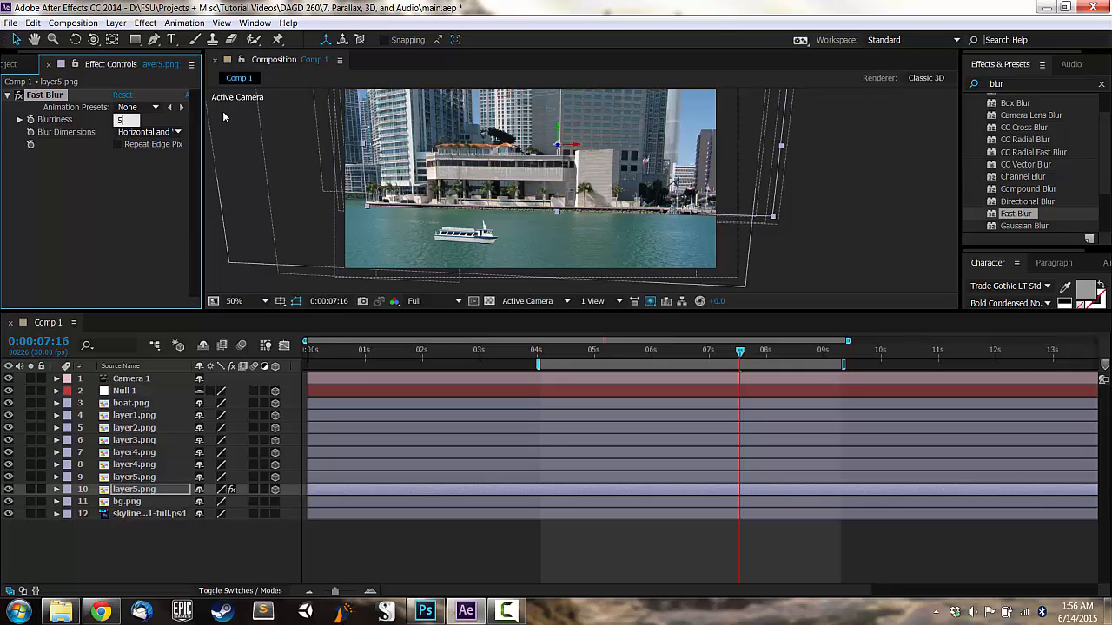
pyautogui.press('Return')
pyautogui.click(121, 119)
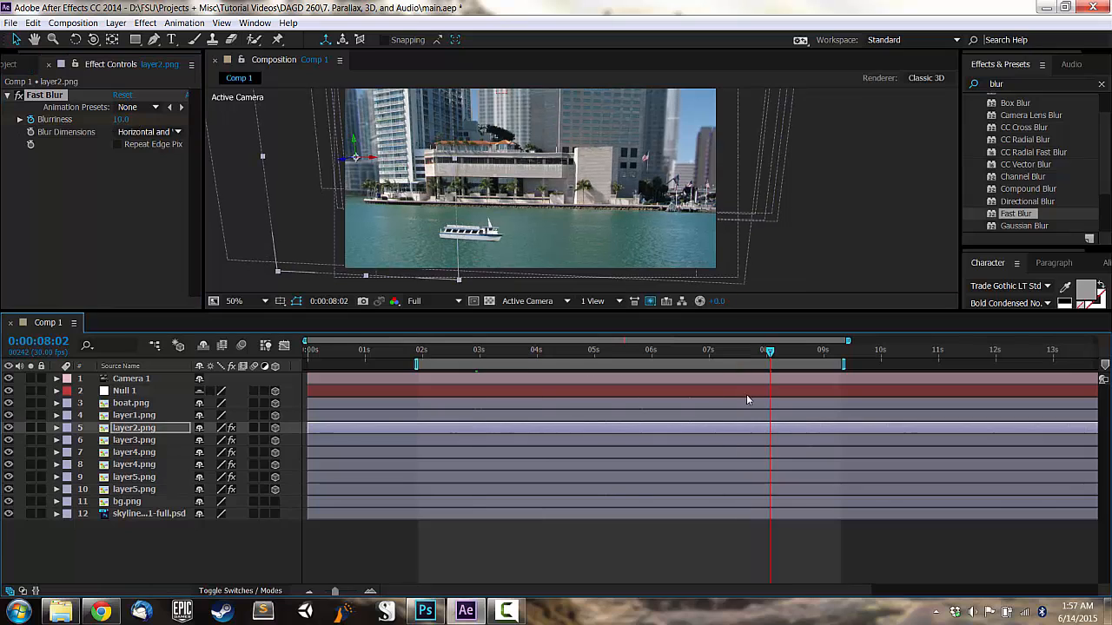
# - Set layer2.png's Fast Blur Blurriness to 2 at its 0:00:07:22 keyframe
pyautogui.click(139, 429)
pyautogui.press('u')
pyautogui.press('j')
pyautogui.click(203, 452)
pyautogui.write('2')
pyautogui.press('Return')
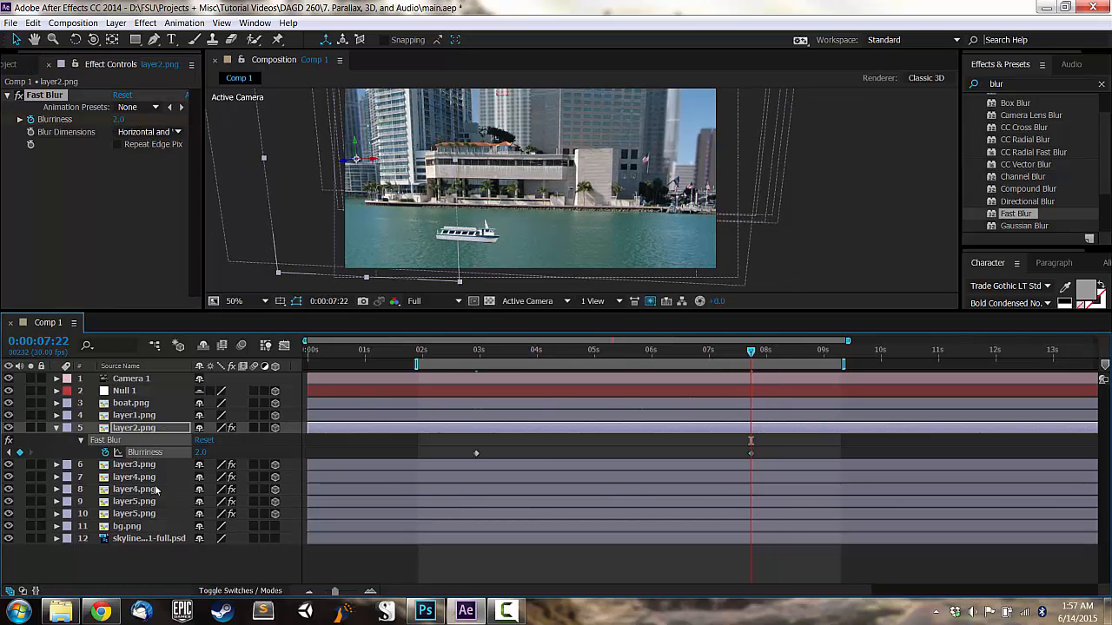
# - Reveal the Blurriness keyframes of layer3.png, both layer4.png layers and the upper layer5.png, and set layer3.png's Blurriness at 0:00:07:22 to 4
pyautogui.click(144, 465)
pyautogui.press('u')
pyautogui.click(139, 502)
pyautogui.keyDown('shift'); pyautogui.click(139, 527); pyautogui.keyUp('shift')
pyautogui.press('u')
pyautogui.scroll(-2, 522, 474)
pyautogui.click(200, 394)
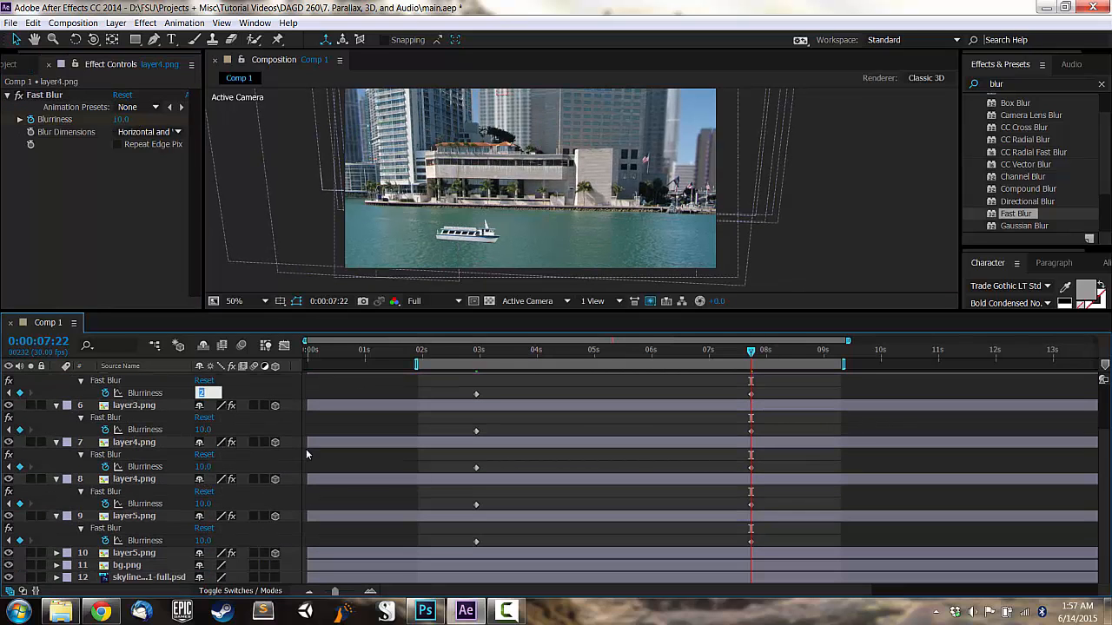
pyautogui.click(202, 430)
pyautogui.write('4')
pyautogui.press('Return')
# - At 0:00:07:22, set the upper layer4.png's Blurriness to 6 and the lower layer4.png's to 8
pyautogui.write('6')
pyautogui.press('Return')
pyautogui.click(202, 504)
pyautogui.write('8')
pyautogui.press('Return')
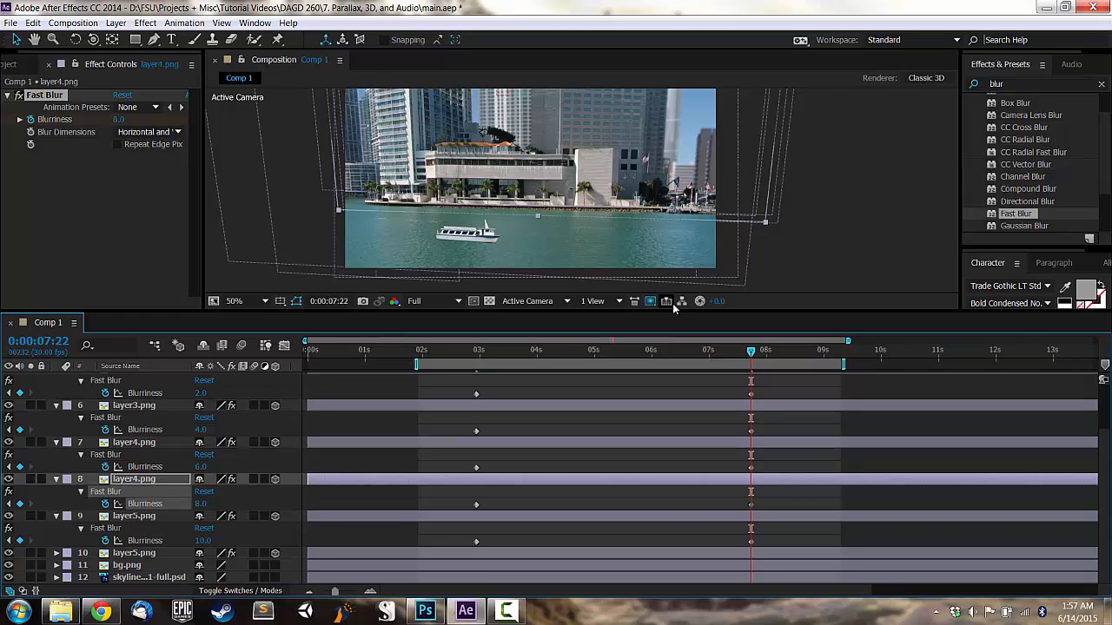
# - Scrub through the blur animation to 0:00:08:02 and inspect the blurred background buildings at 200% in a maximized composition view
pyautogui.click(817, 269)
pyautogui.moveTo(750, 352); pyautogui.dragTo(493, 361)
pyautogui.moveTo(476, 352); pyautogui.dragTo(769, 357)
pyautogui.scroll(1, 708, 186)
pyautogui.moveTo(704, 178); pyautogui.dragTo(469, 211)
pyautogui.scroll(1, 469, 212)
pyautogui.press('`')
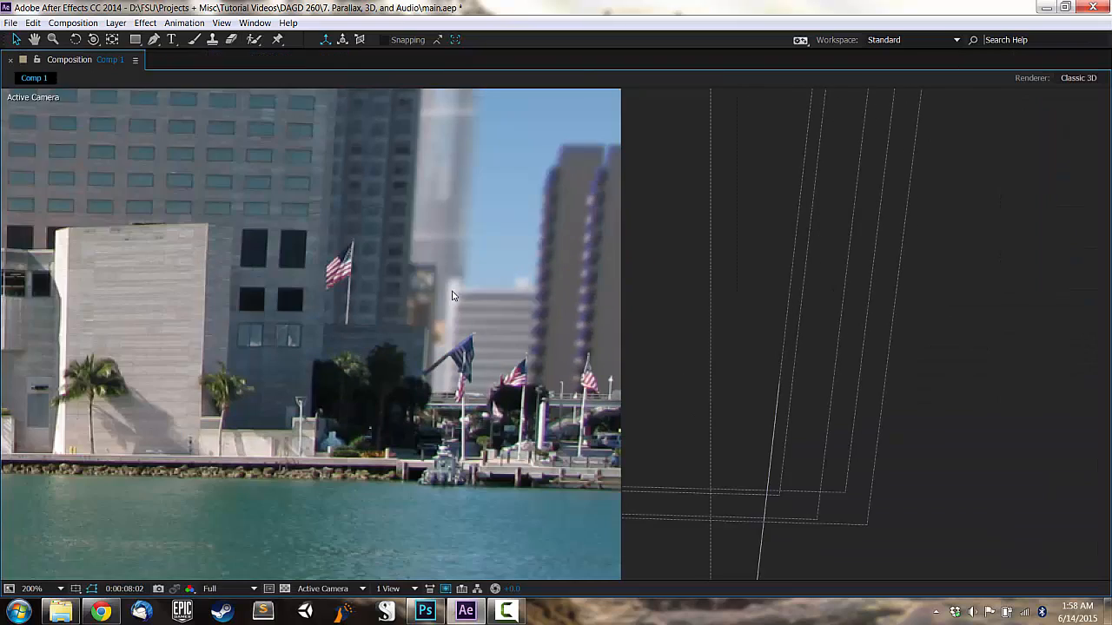
pyautogui.moveTo(454, 296); pyautogui.dragTo(559, 287)
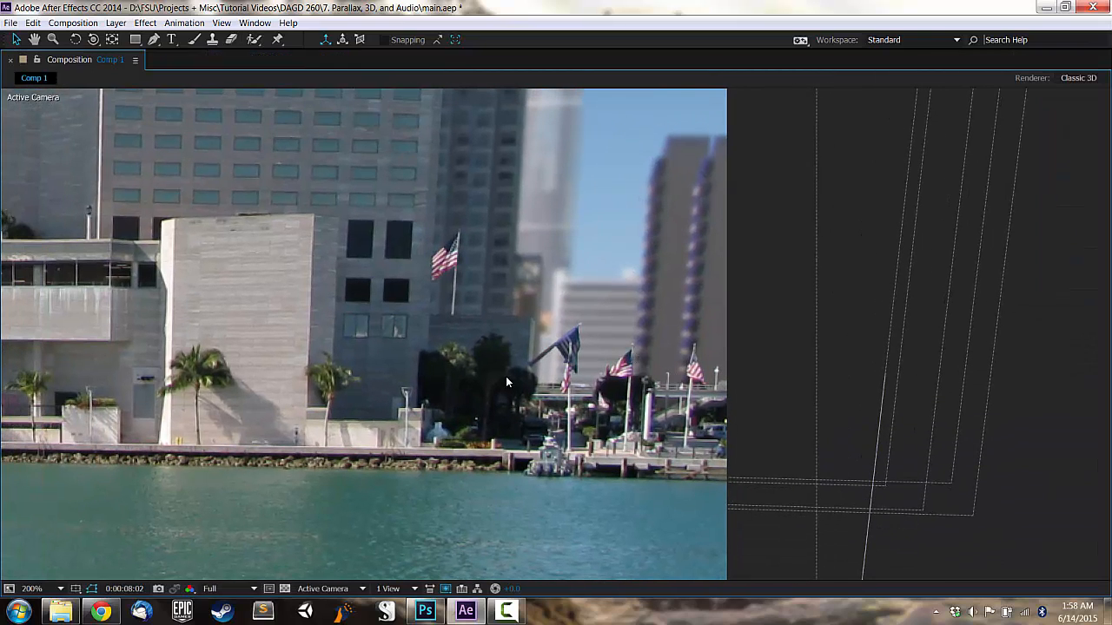
# - Display the Blurriness keyframes of all blurred layers as a value graph in the maximized Graph Editor
pyautogui.moveTo(508, 382); pyautogui.dragTo(535, 486)
pyautogui.press('\\')
pyautogui.moveTo(452, 179); pyautogui.dragTo(807, 390)
pyautogui.click(284, 82)
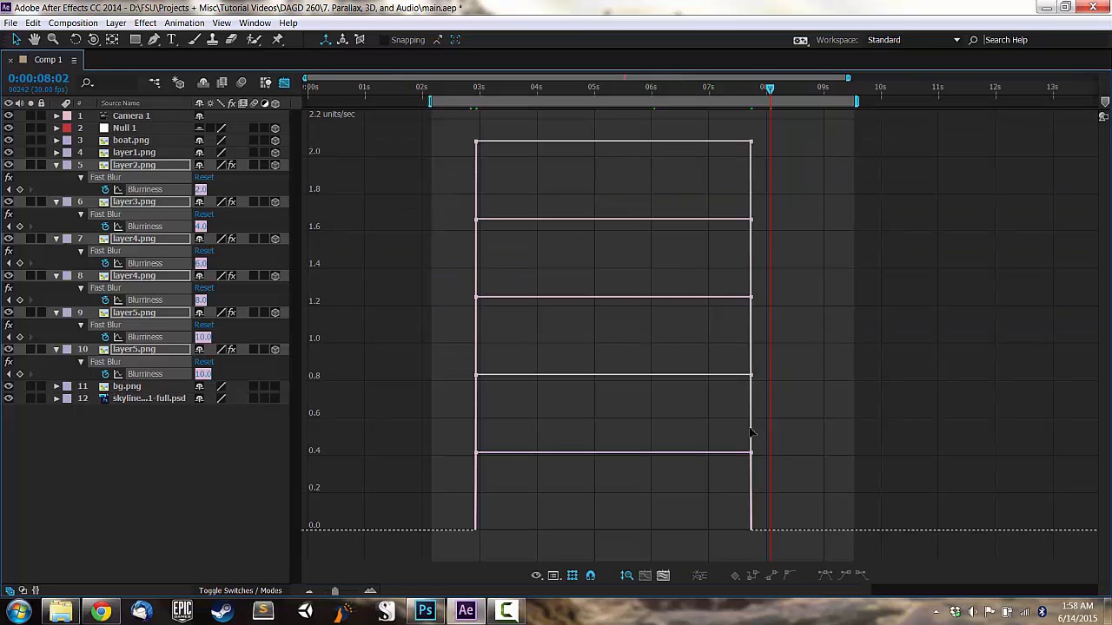
pyautogui.click(536, 576)
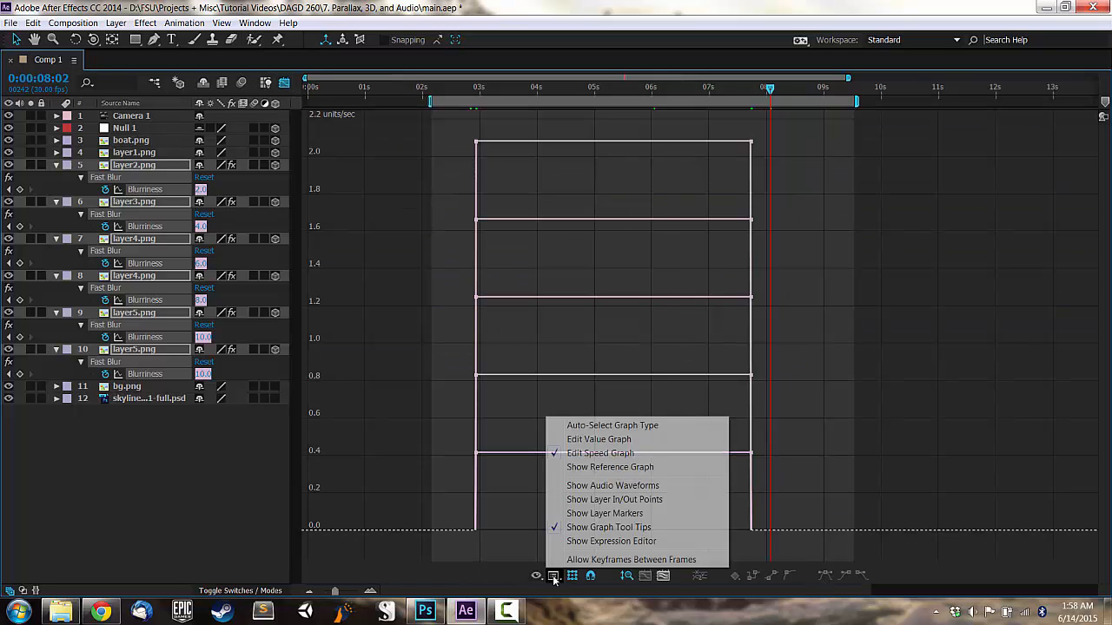
pyautogui.click(596, 442)
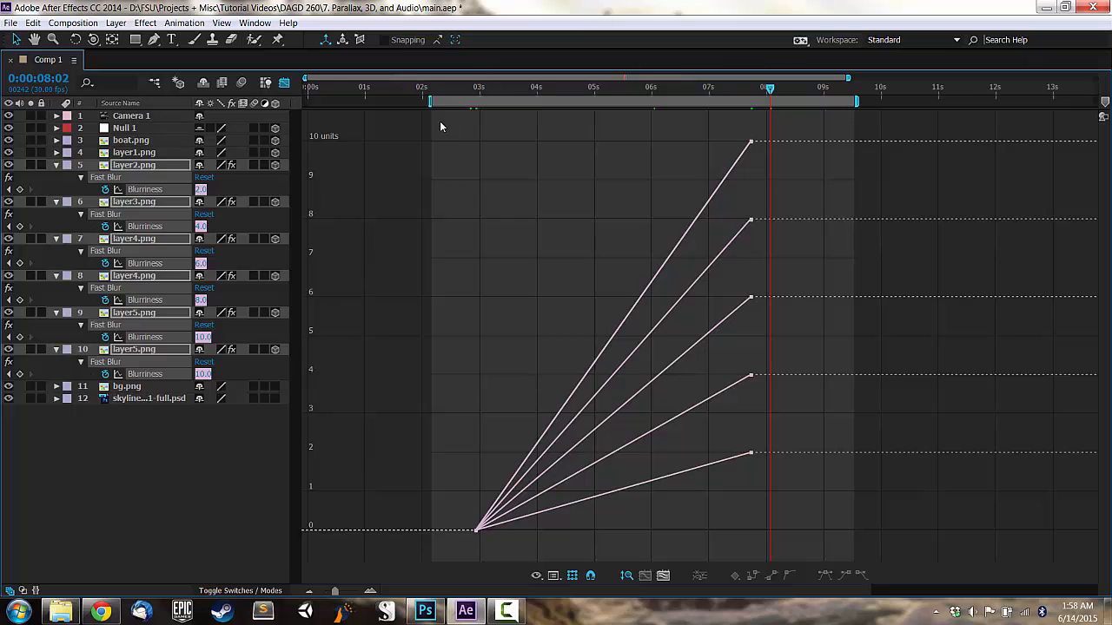
# - Apply Easy Ease to all Blurriness keyframes of layer2.png through layer5.png
pyautogui.moveTo(440, 126); pyautogui.dragTo(815, 568)
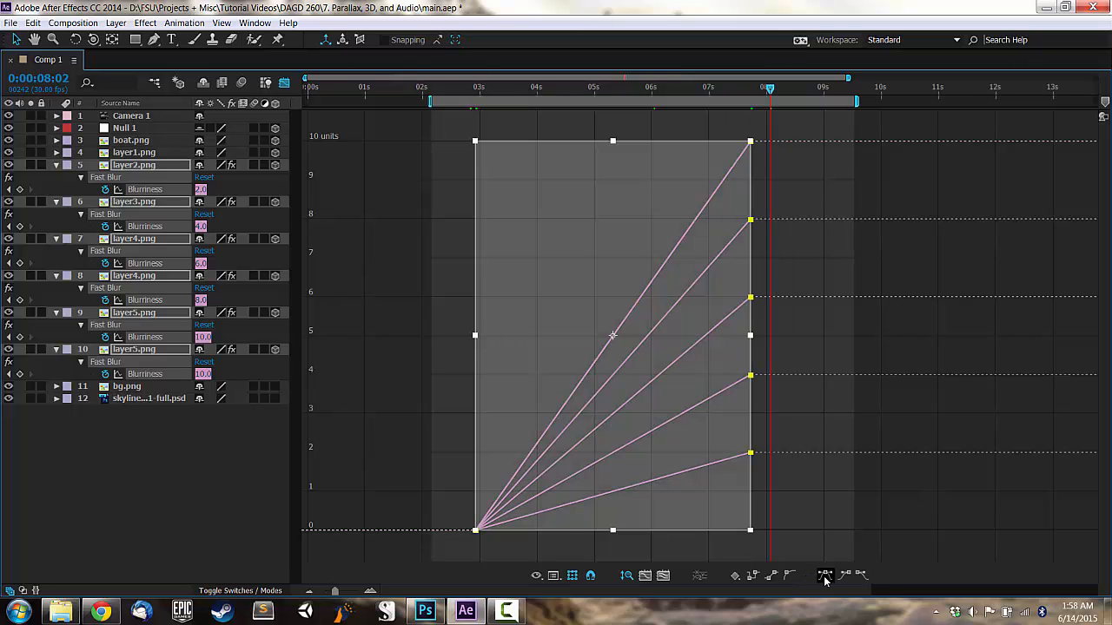
pyautogui.click(825, 576)
pyautogui.click(815, 539)
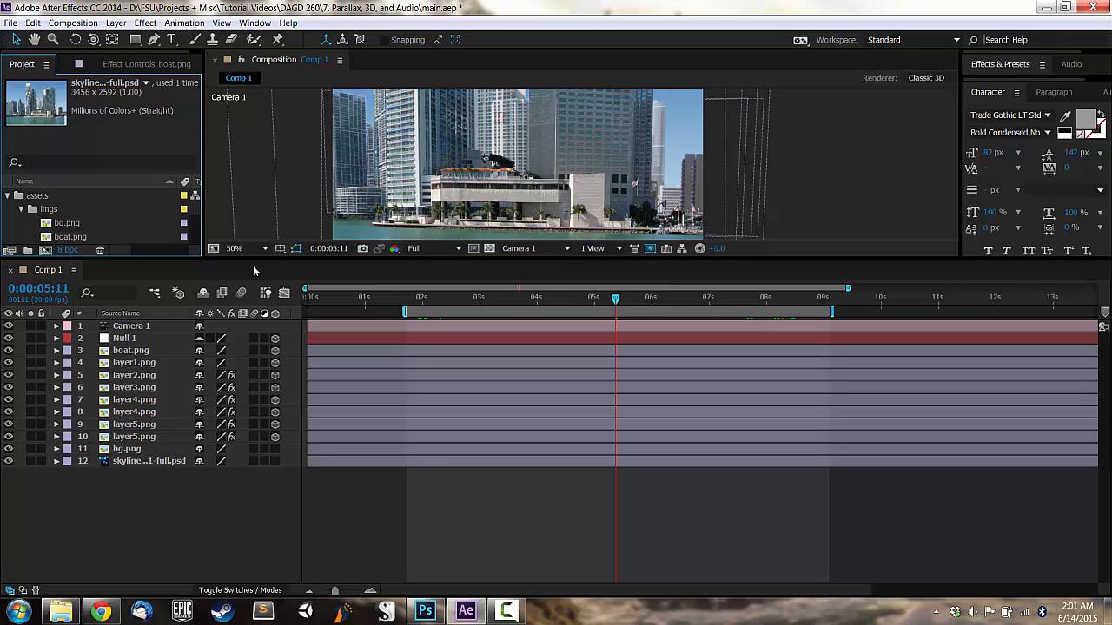
# - Enlarge the composition and project area, create a new composition from layer1.png, and collapse the imgs folder
pyautogui.moveTo(253, 260); pyautogui.dragTo(253, 405)
pyautogui.click(76, 251)
pyautogui.moveTo(76, 251); pyautogui.dragTo(45, 393)
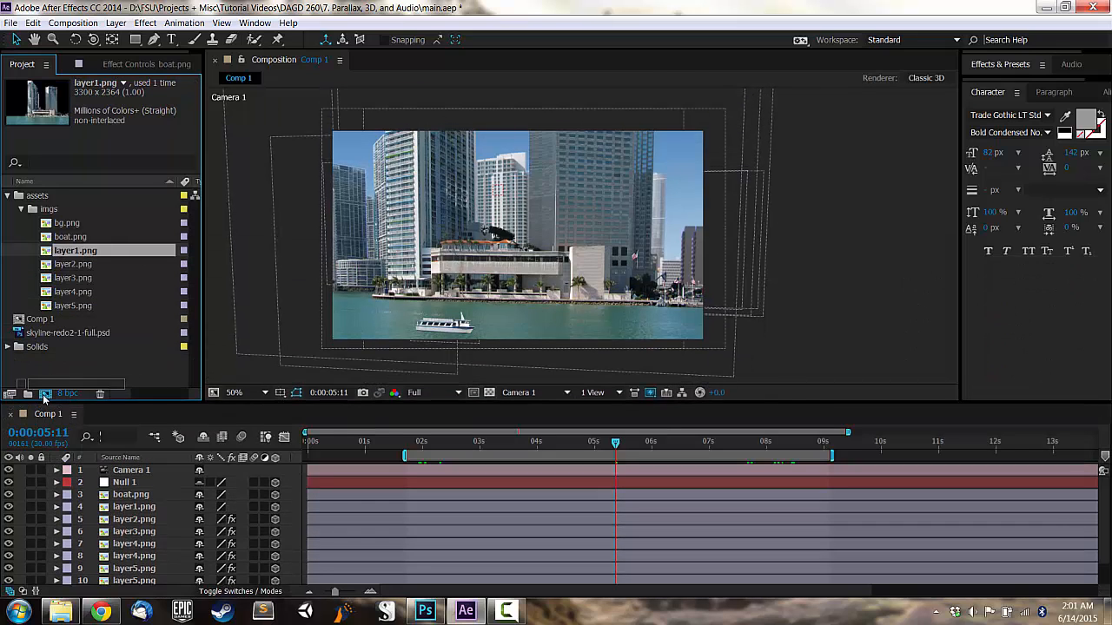
pyautogui.click(21, 209)
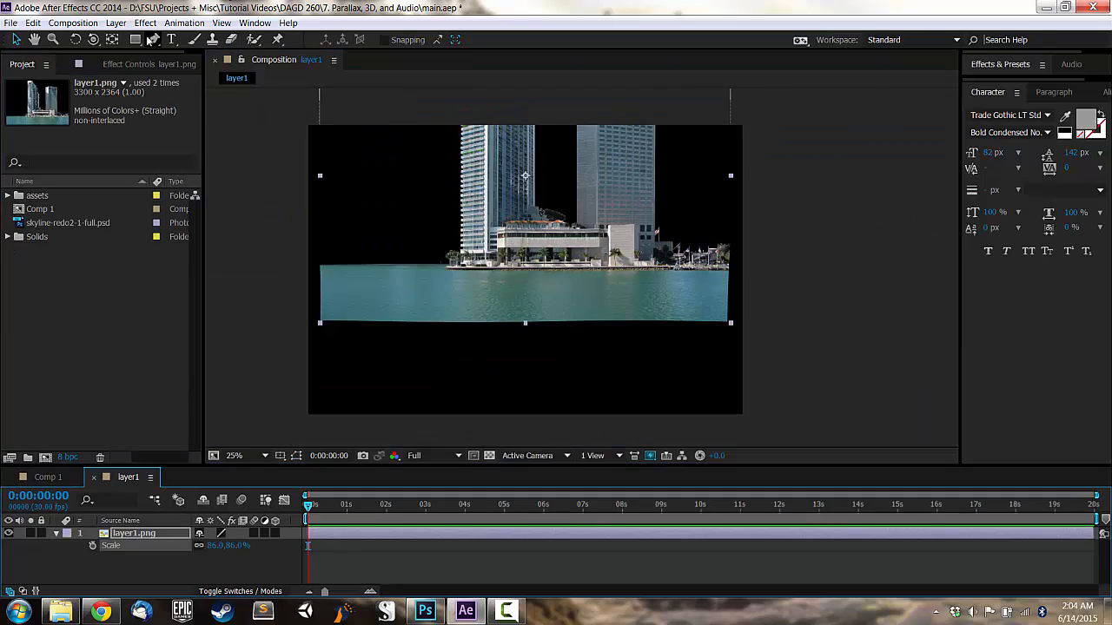
# - Mask layer1.png with a rectangle around the water strip and scale the layer to 86, 77%
pyautogui.click(136, 39)
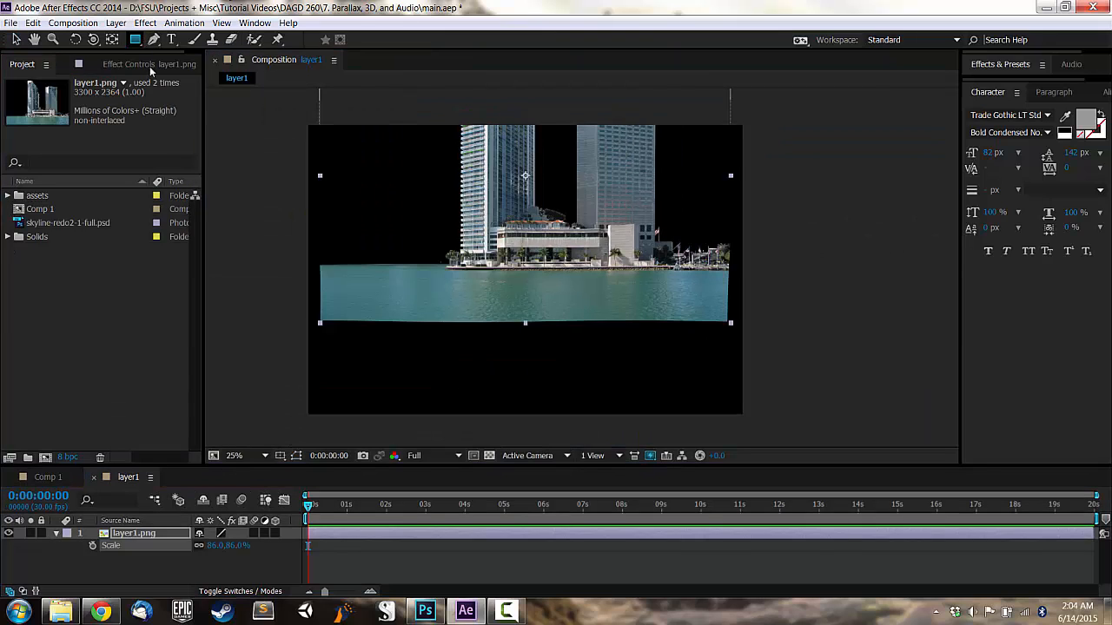
pyautogui.moveTo(320, 258); pyautogui.dragTo(726, 322)
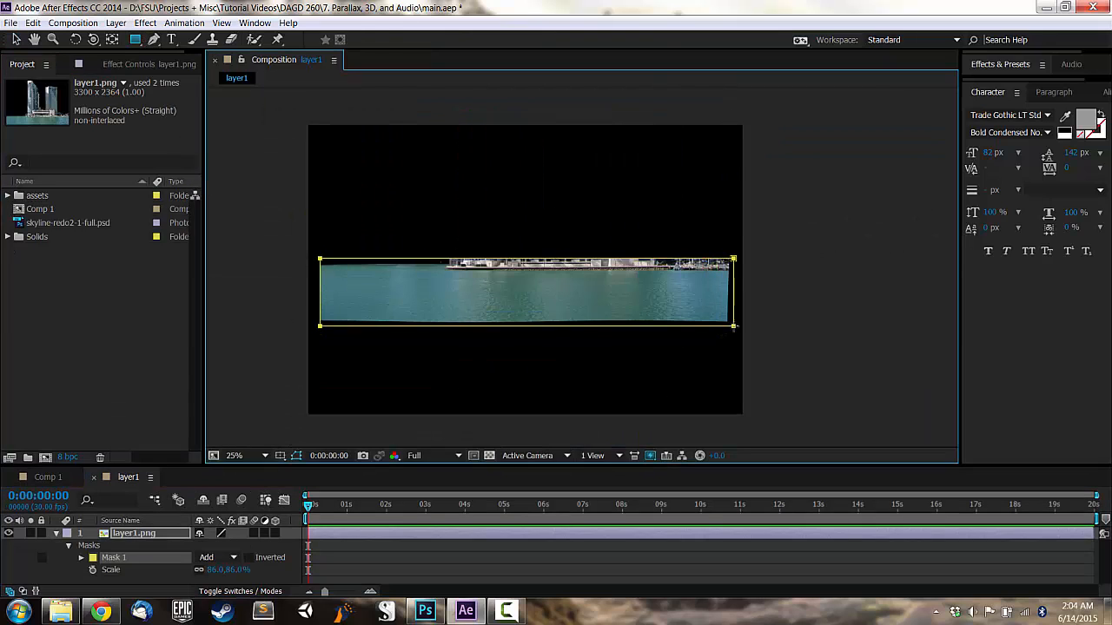
pyautogui.press('v')
pyautogui.moveTo(239, 574)
pyautogui.mouseDown()
pyautogui.moveTo(296, 568)
pyautogui.moveTo(240, 586)
pyautogui.moveTo(252, 556)
pyautogui.mouseUp()
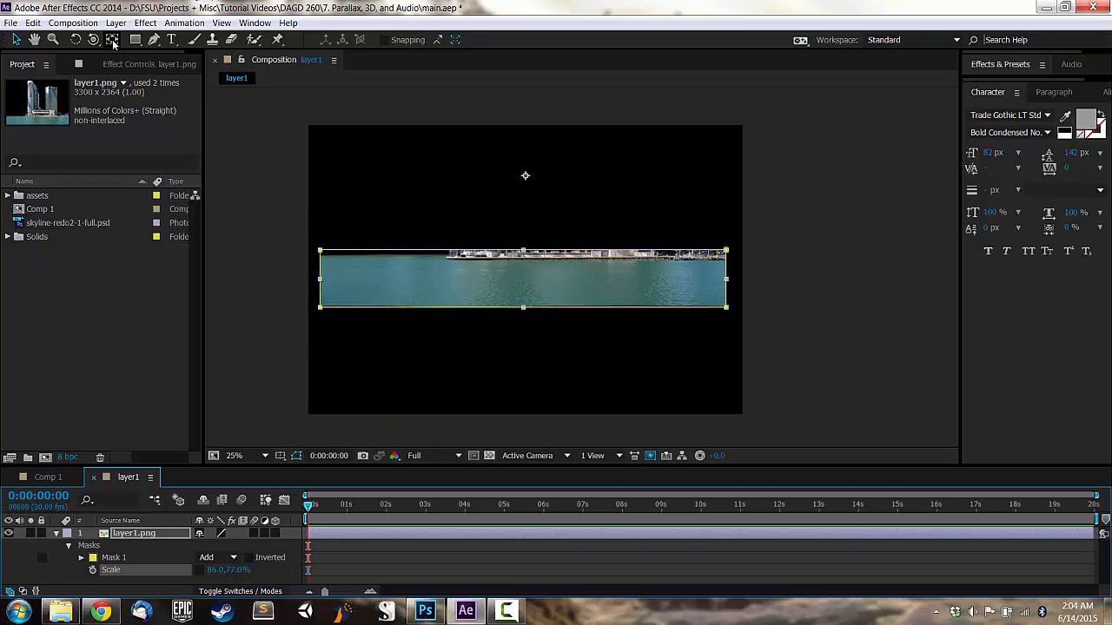
# - Move layer1.png's anchor point to the centre of the masked water and adjust the layer's scale and position
pyautogui.click(113, 40)
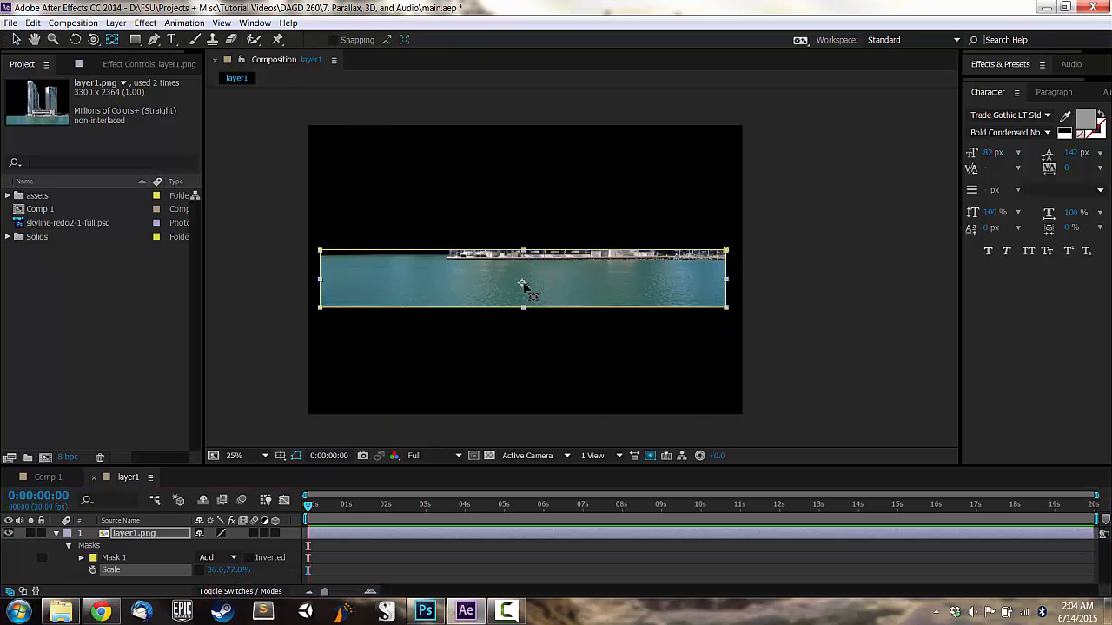
pyautogui.click(521, 284)
pyautogui.moveTo(239, 570)
pyautogui.mouseDown()
pyautogui.moveTo(391, 537)
pyautogui.moveTo(563, 529)
pyautogui.moveTo(232, 569)
pyautogui.mouseUp()
pyautogui.click(16, 40)
pyautogui.moveTo(460, 306); pyautogui.dragTo(459, 293)
pyautogui.moveTo(234, 571); pyautogui.dragTo(248, 571)
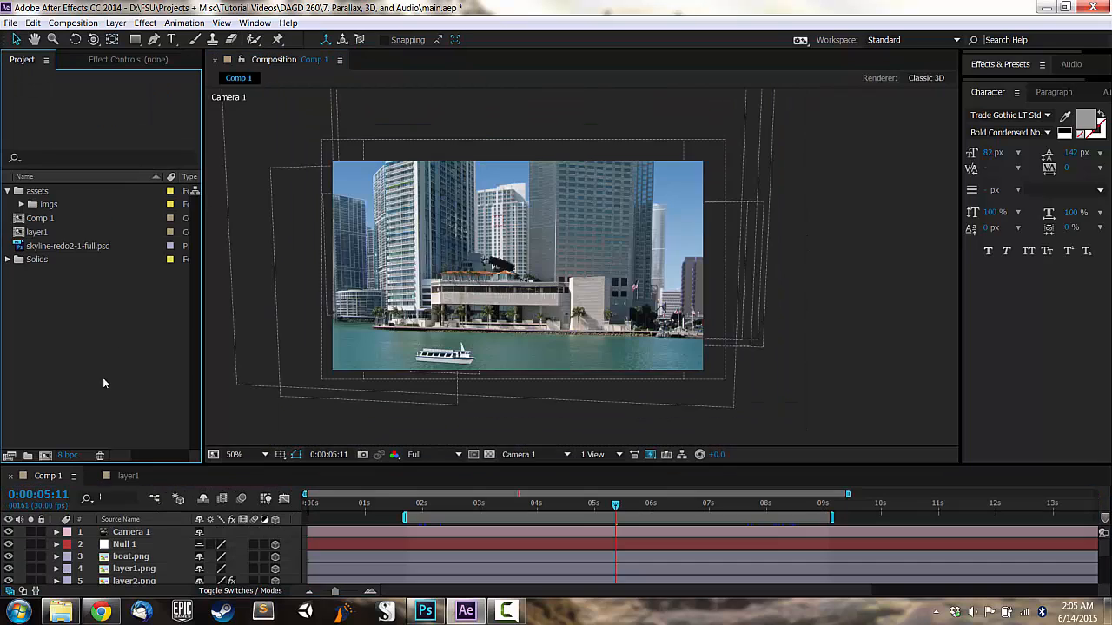
# - Create a project folder named Precomps and move the layer1 composition into it
pyautogui.click(28, 456)
pyautogui.write('Precomps')
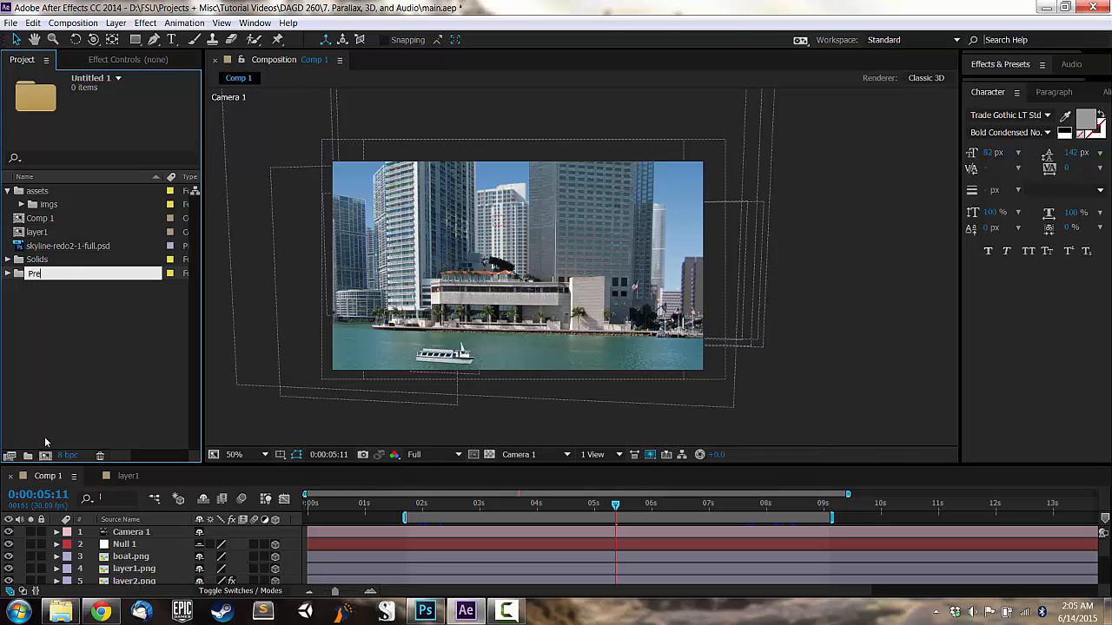
pyautogui.press('Return')
pyautogui.moveTo(165, 232); pyautogui.dragTo(165, 246)
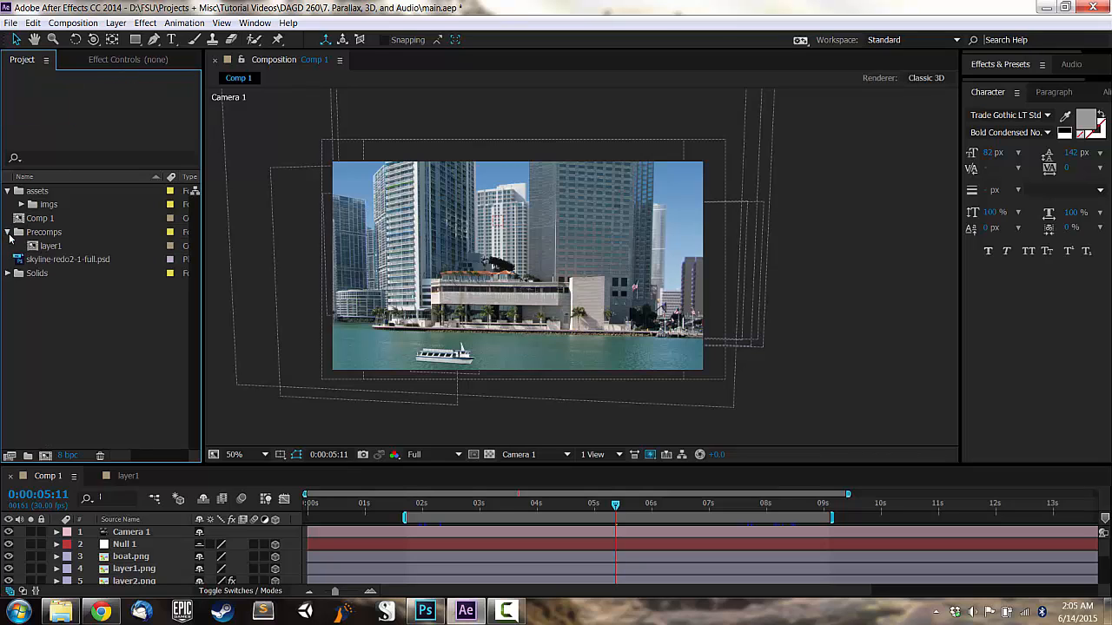
# - Rename the layer1 composition to water, move skyline-redo2-1-full.psd into the assets folder, and collapse that folder
pyautogui.press('Return')
pyautogui.write('water')
pyautogui.press('Return')
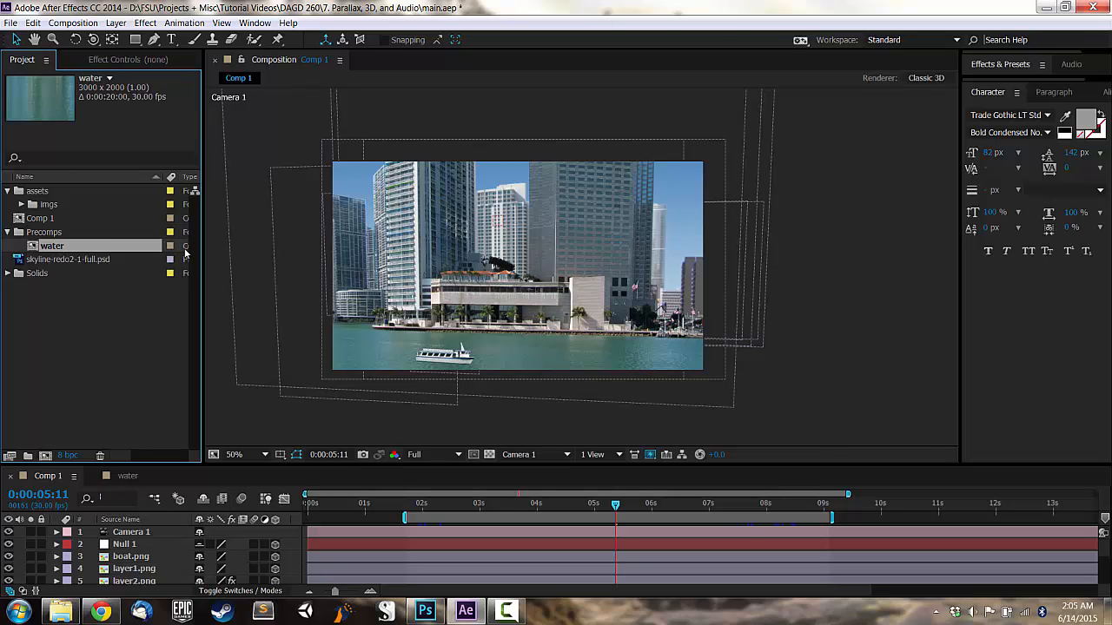
pyautogui.moveTo(44, 261); pyautogui.dragTo(37, 191)
pyautogui.click(8, 191)
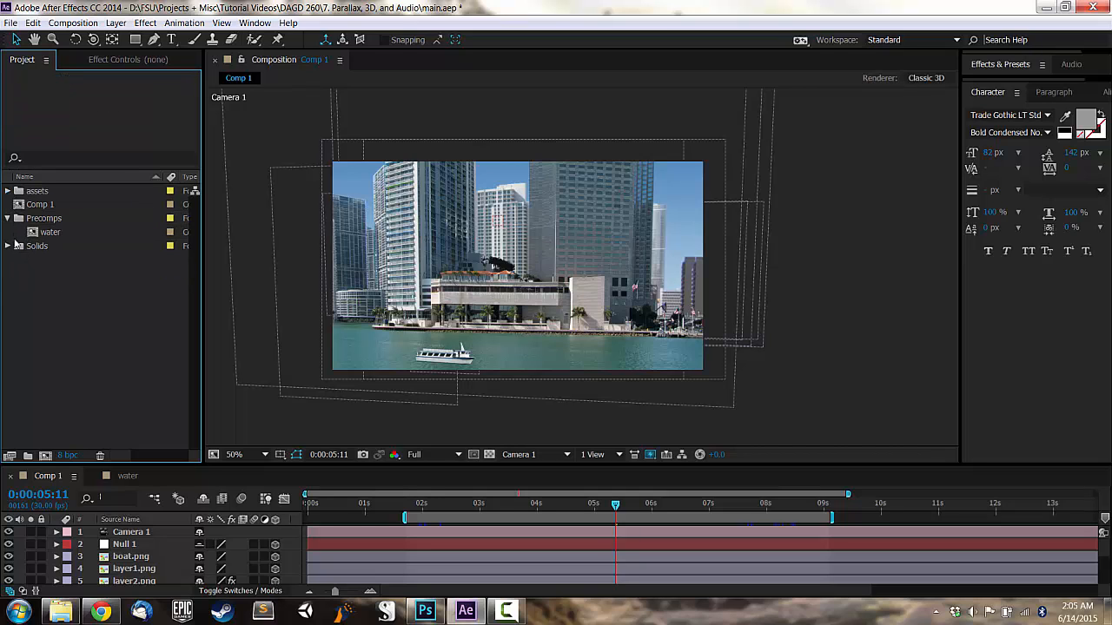
# - Add the water composition to Comp 1 between boat.png and layer1.png and make it a 3D layer
pyautogui.click(45, 233)
pyautogui.moveTo(394, 400); pyautogui.dragTo(467, 290)
pyautogui.moveTo(52, 232); pyautogui.dragTo(163, 562)
pyautogui.moveTo(384, 378); pyautogui.dragTo(289, 412)
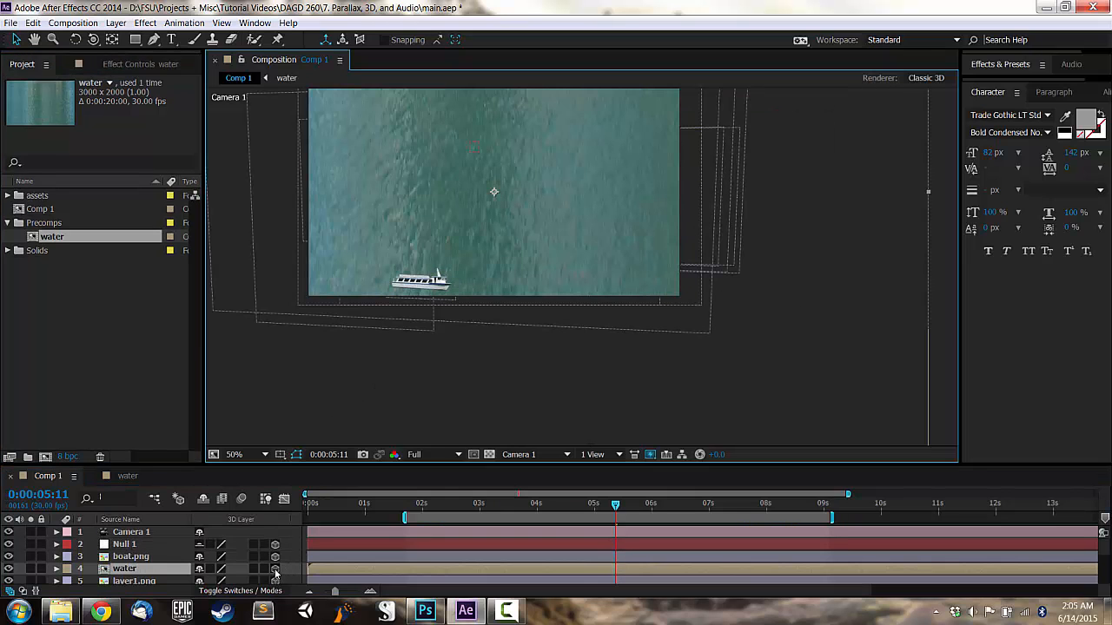
pyautogui.click(275, 569)
pyautogui.moveTo(314, 344); pyautogui.dragTo(349, 395)
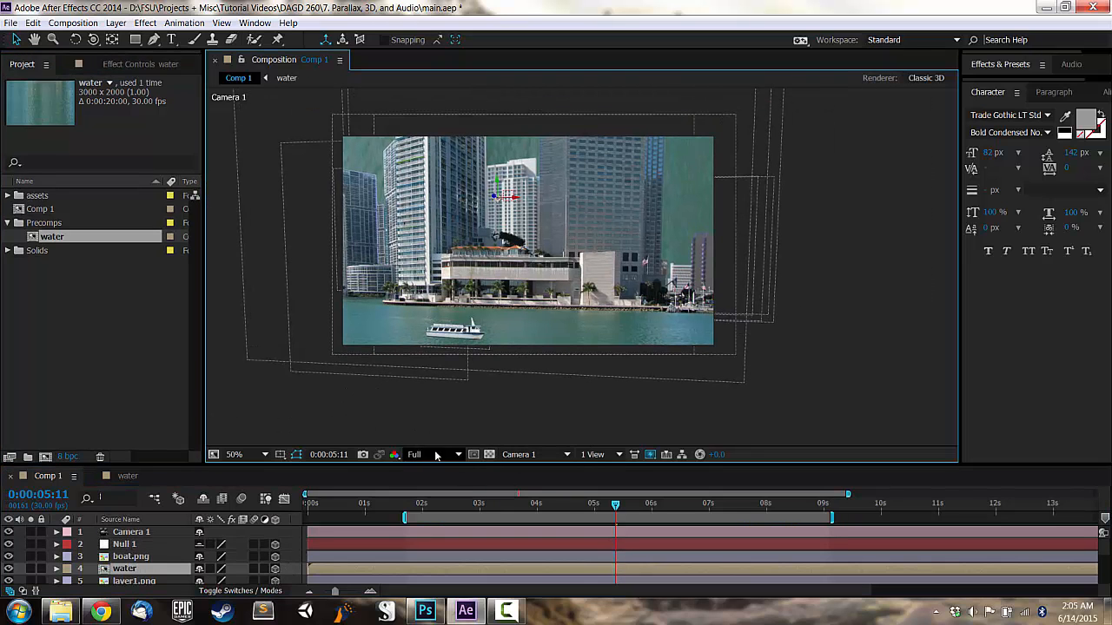
# - Show Top and Camera 1 views side by side and move the water layer toward the camera in the Top view
pyautogui.click(589, 456)
pyautogui.click(623, 484)
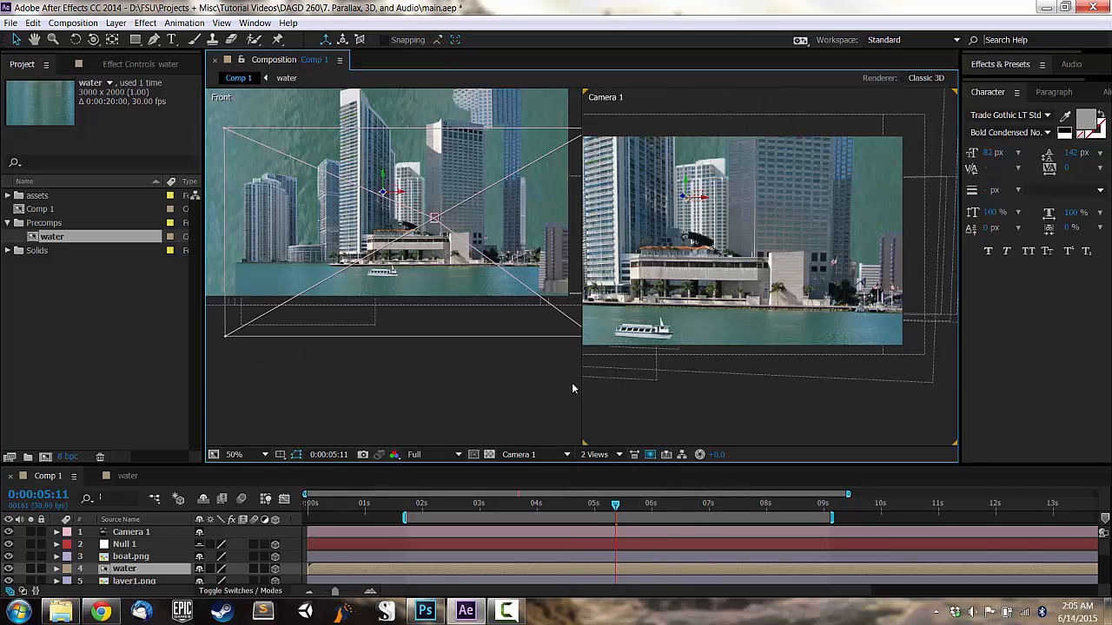
pyautogui.click(557, 458)
pyautogui.click(524, 353)
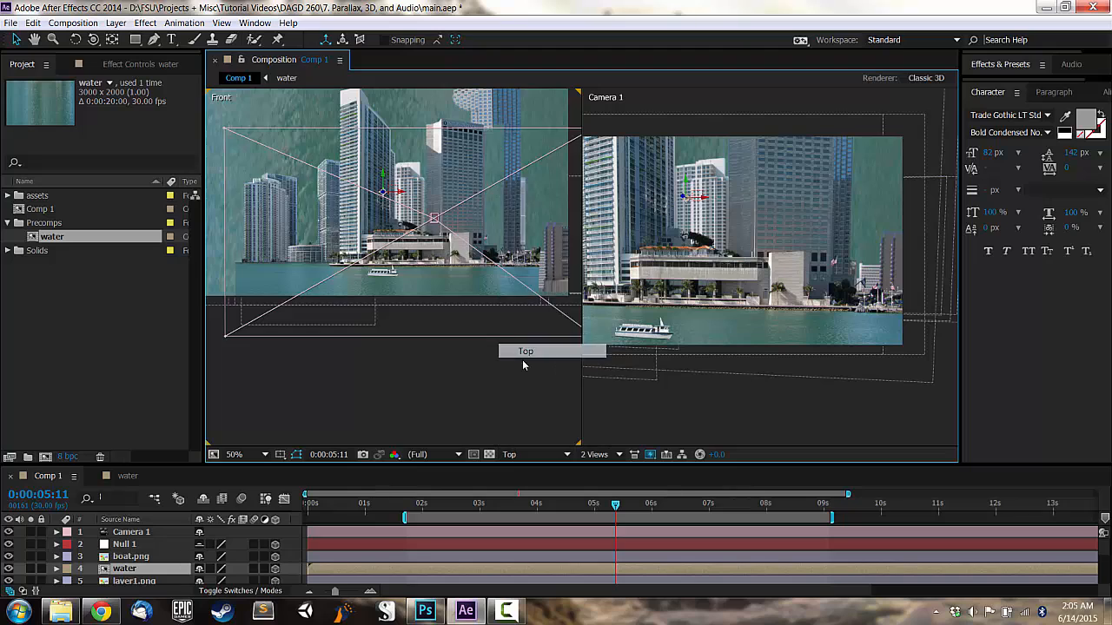
pyautogui.scroll(-2, 417, 343)
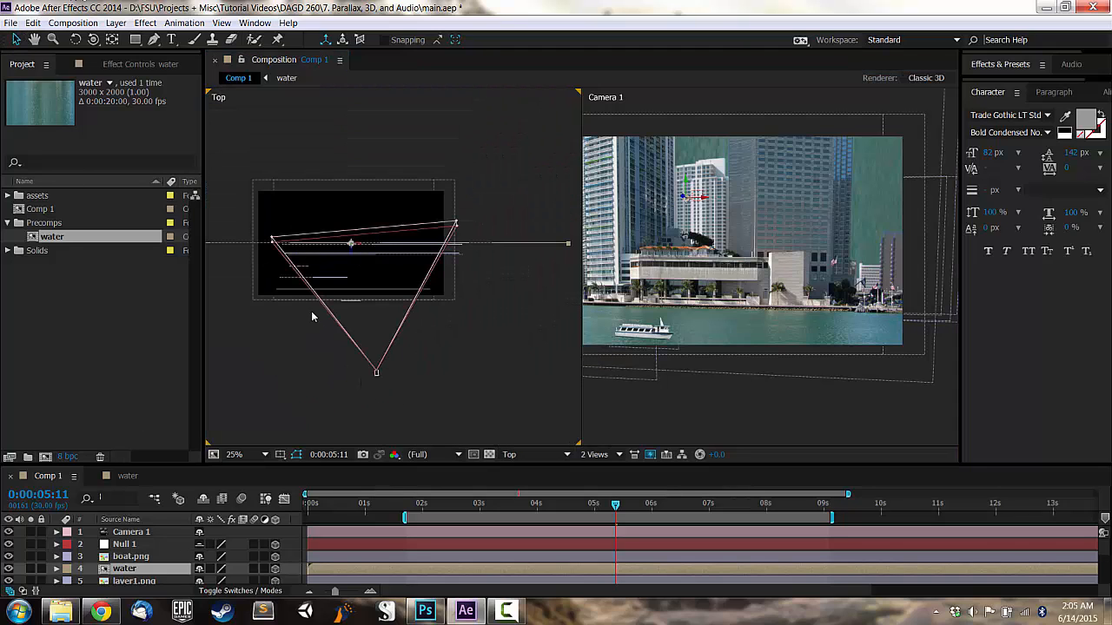
pyautogui.moveTo(353, 250); pyautogui.dragTo(350, 313)
# - Scale the water layer down and tilt it backward about its X axis
pyautogui.scroll(3, 350, 314)
pyautogui.press('s')
pyautogui.moveTo(214, 578); pyautogui.dragTo(171, 581)
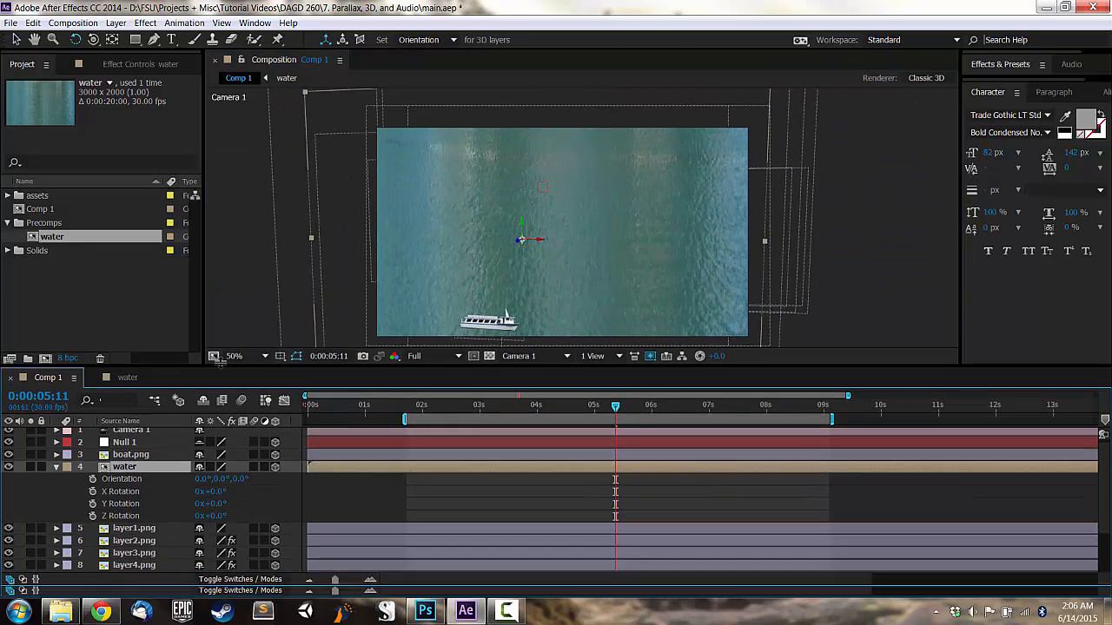
pyautogui.moveTo(213, 492); pyautogui.dragTo(139, 494)
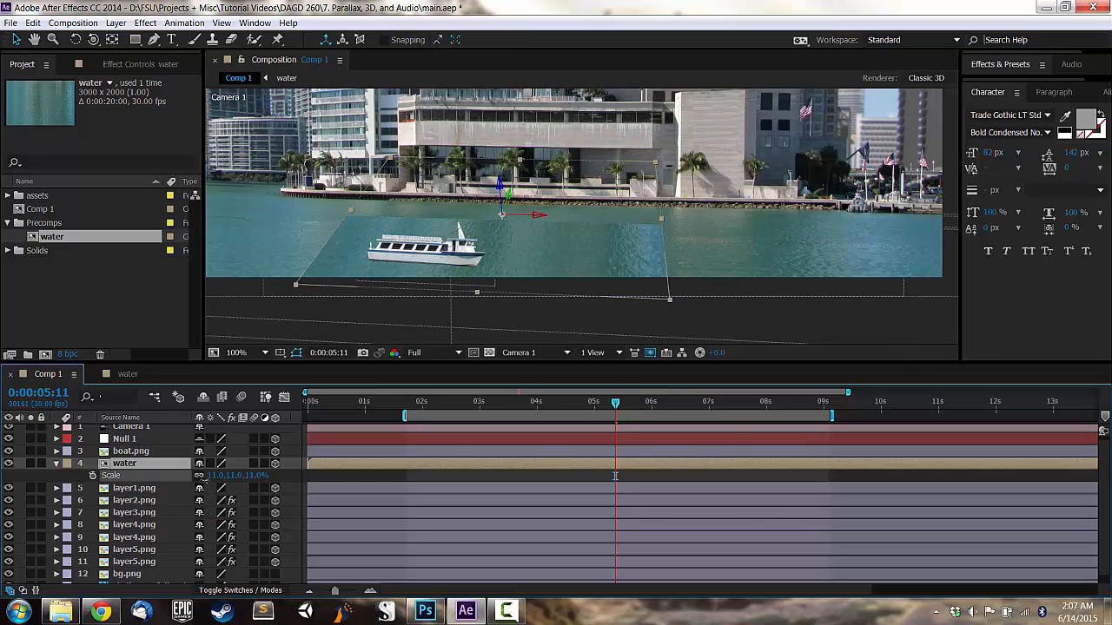
# - Unlink the water layer's scale proportions, set its Scale to 30, 13, 13%, and nudge the layer upward
pyautogui.moveTo(204, 479); pyautogui.dragTo(227, 477)
pyautogui.scroll(-1, 486, 297)
pyautogui.click(199, 476)
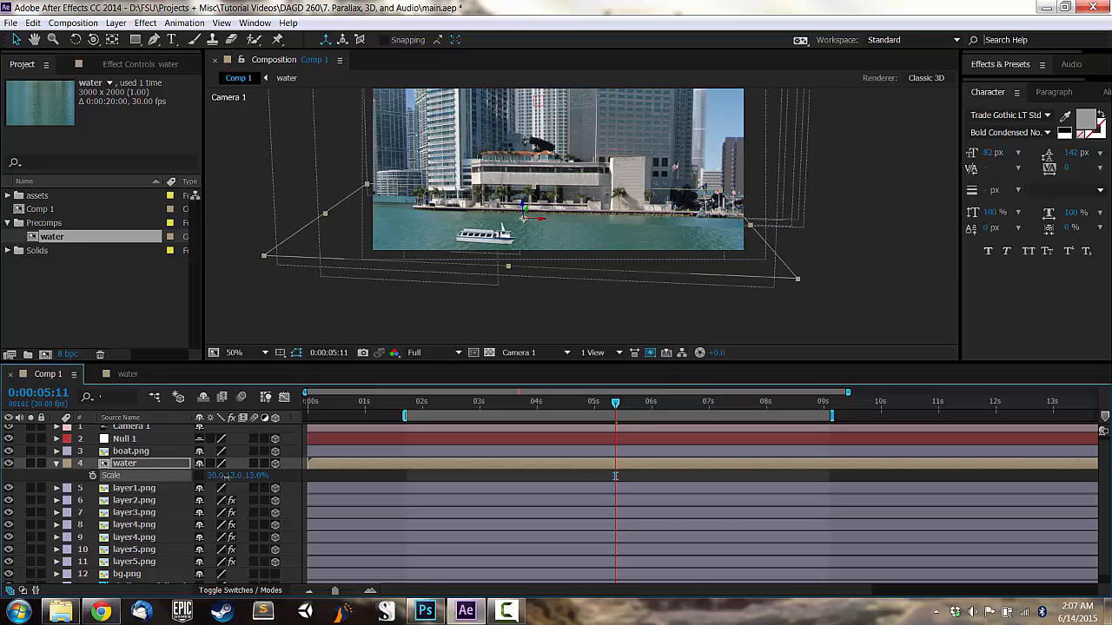
pyautogui.press('.')
pyautogui.moveTo(482, 207); pyautogui.dragTo(481, 195)
# - At 0:00:08:26, set the water layer's X Rotation to -90°
pyautogui.moveTo(615, 404); pyautogui.dragTo(818, 399)
pyautogui.moveTo(463, 146); pyautogui.dragTo(596, 222)
pyautogui.moveTo(818, 400); pyautogui.dragTo(814, 400)
pyautogui.press('r')
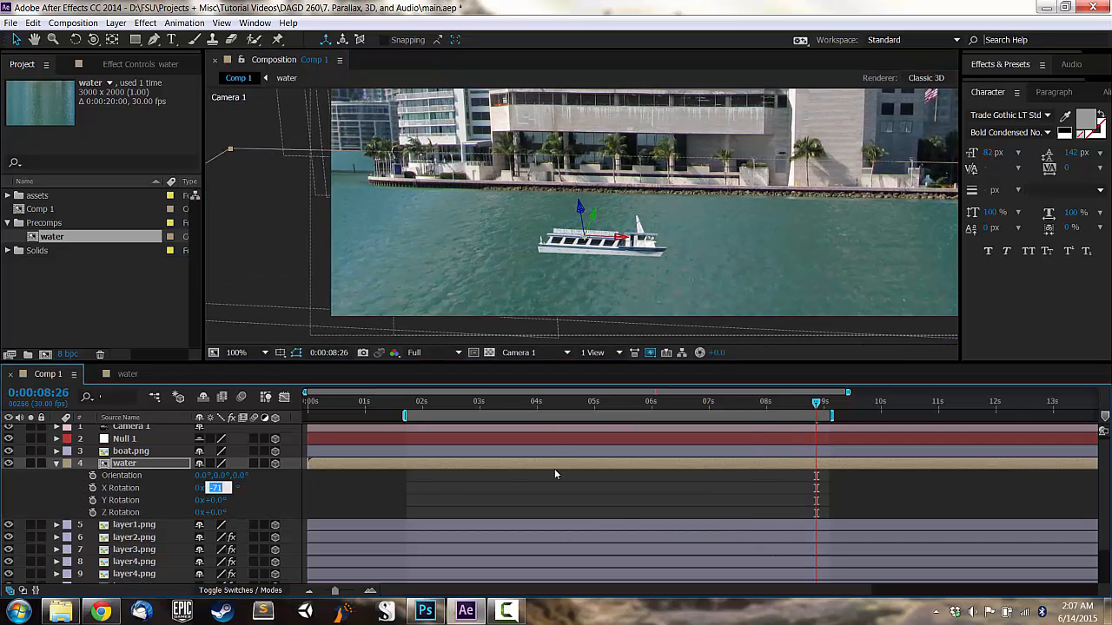
pyautogui.write('-90')
pyautogui.press('Return')
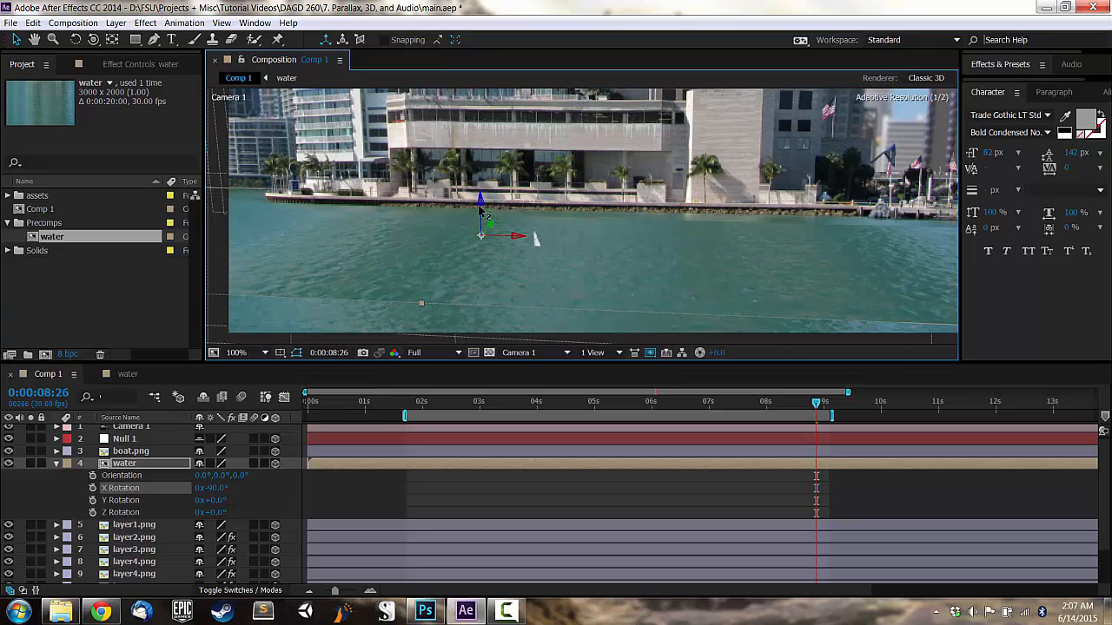
# - Raise the water layer slightly and shift it toward the camera to Position 692.9, 618.1, -448.7
pyautogui.moveTo(480, 211); pyautogui.dragTo(480, 204)
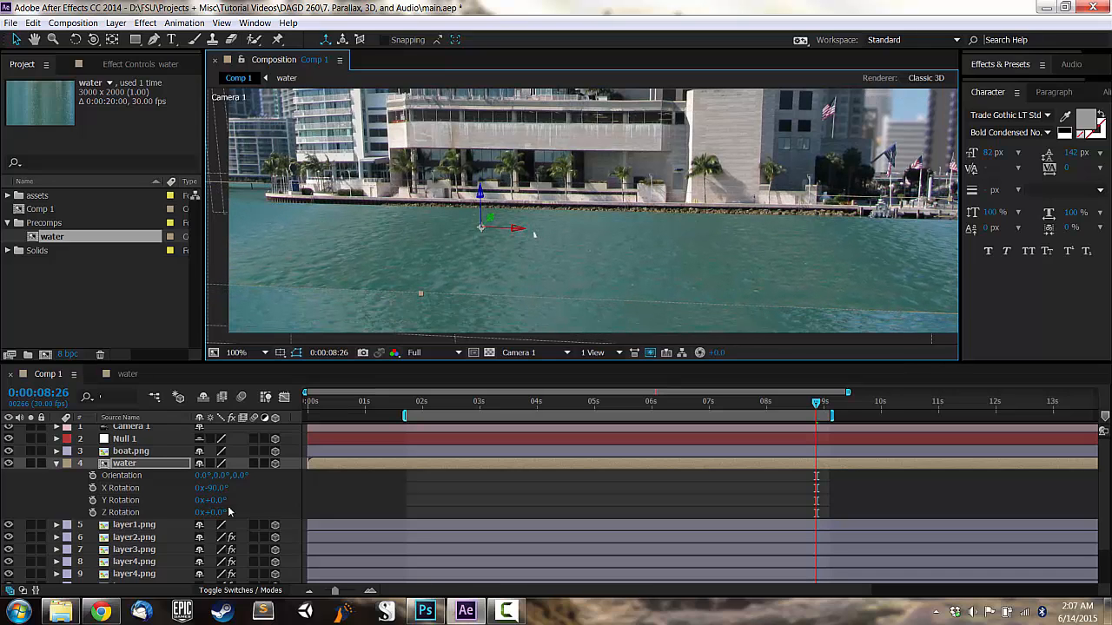
pyautogui.press('p')
pyautogui.moveTo(491, 221); pyautogui.dragTo(464, 252)
# - Show Right and Camera 1 views side by side and raise boat.png above the water plane in the Right view
pyautogui.click(593, 354)
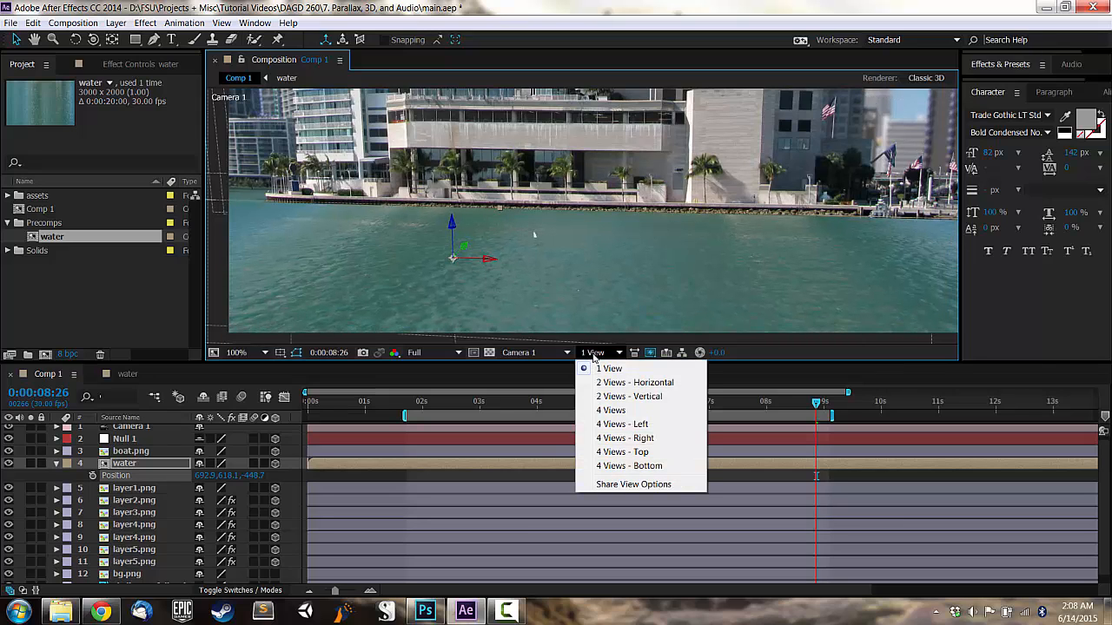
pyautogui.click(626, 383)
pyautogui.click(534, 352)
pyautogui.click(528, 461)
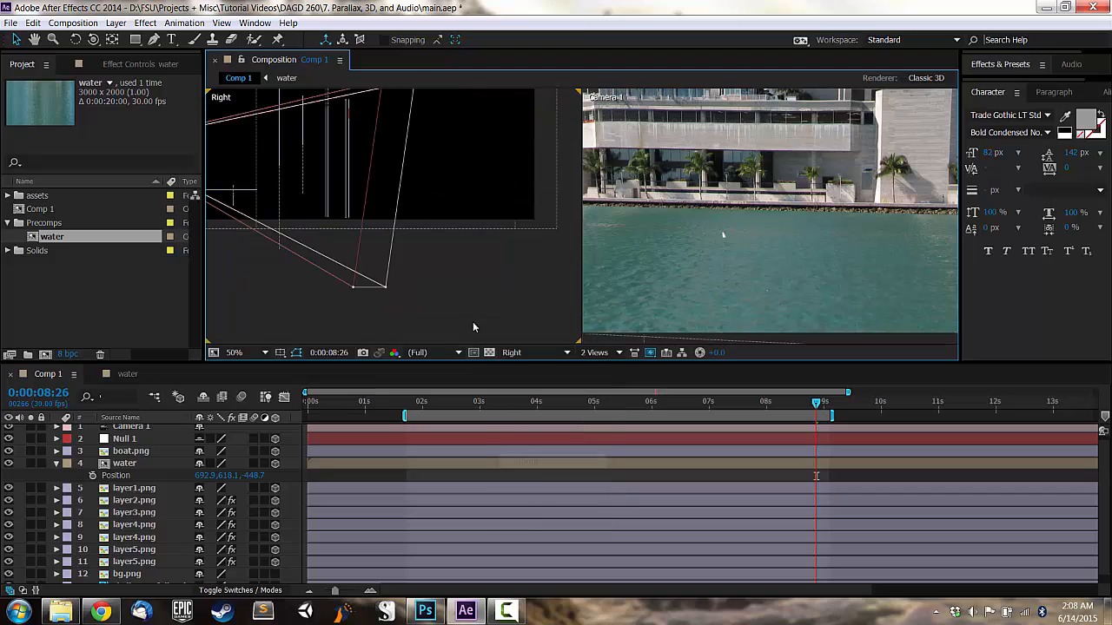
pyautogui.moveTo(376, 257); pyautogui.dragTo(432, 266)
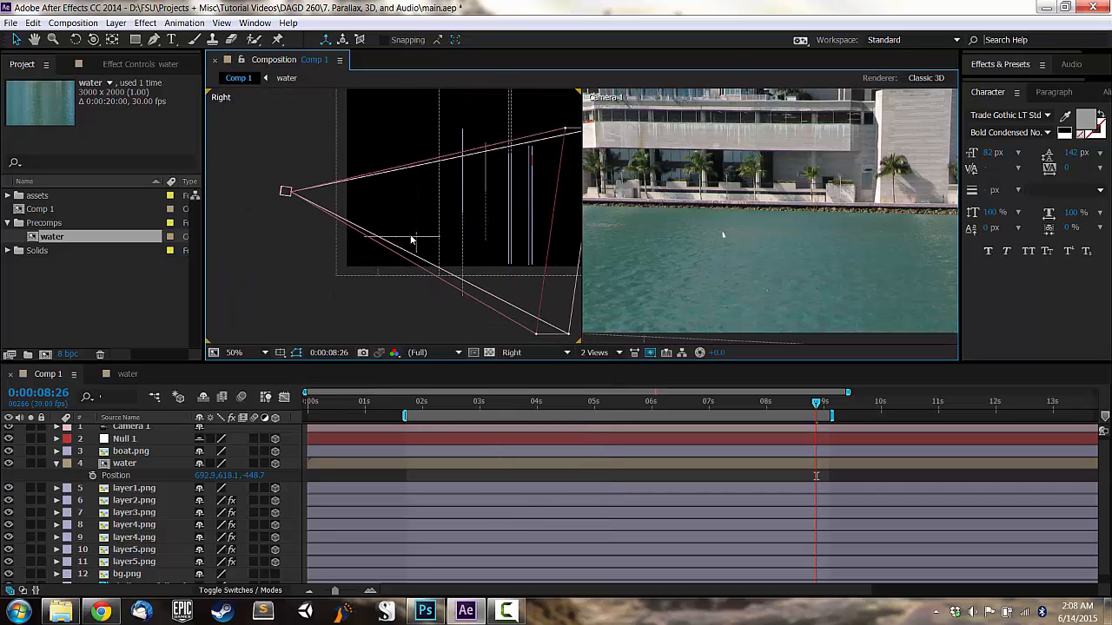
pyautogui.click(723, 235)
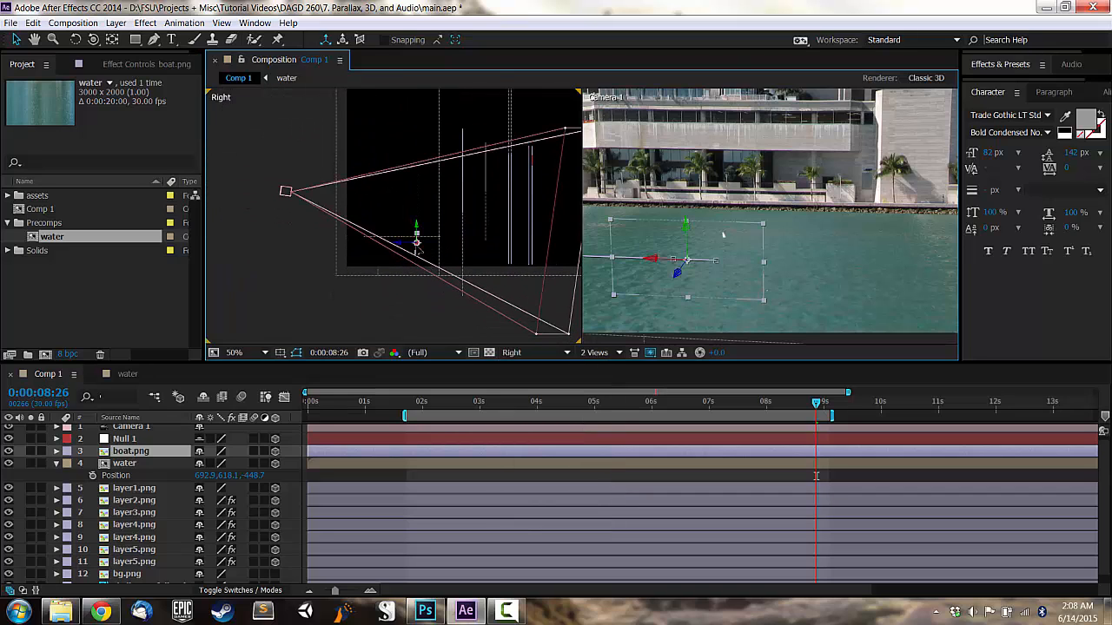
pyautogui.scroll(3, 415, 246)
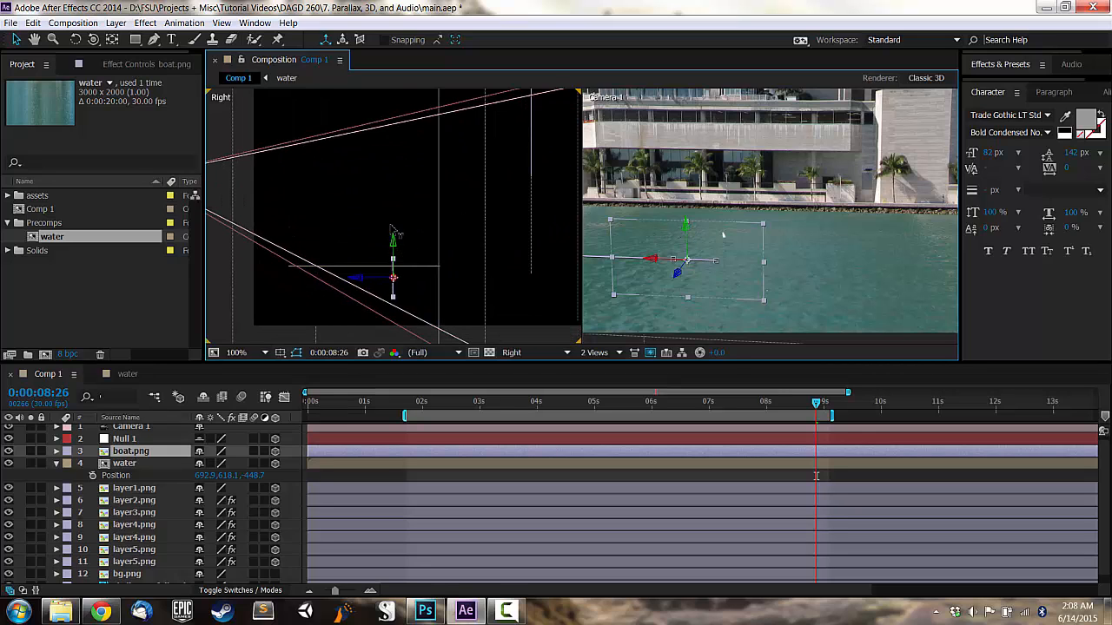
pyautogui.moveTo(393, 234); pyautogui.dragTo(404, 180)
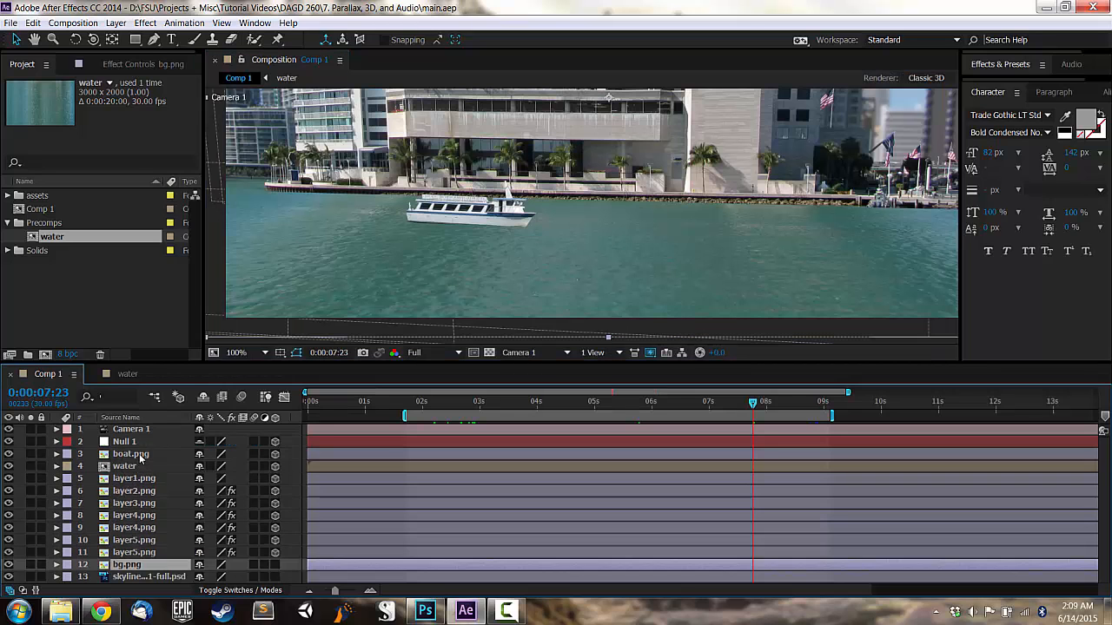
# - Select every layer in Comp 1 except boat.png and mark them as shy
pyautogui.click(137, 455)
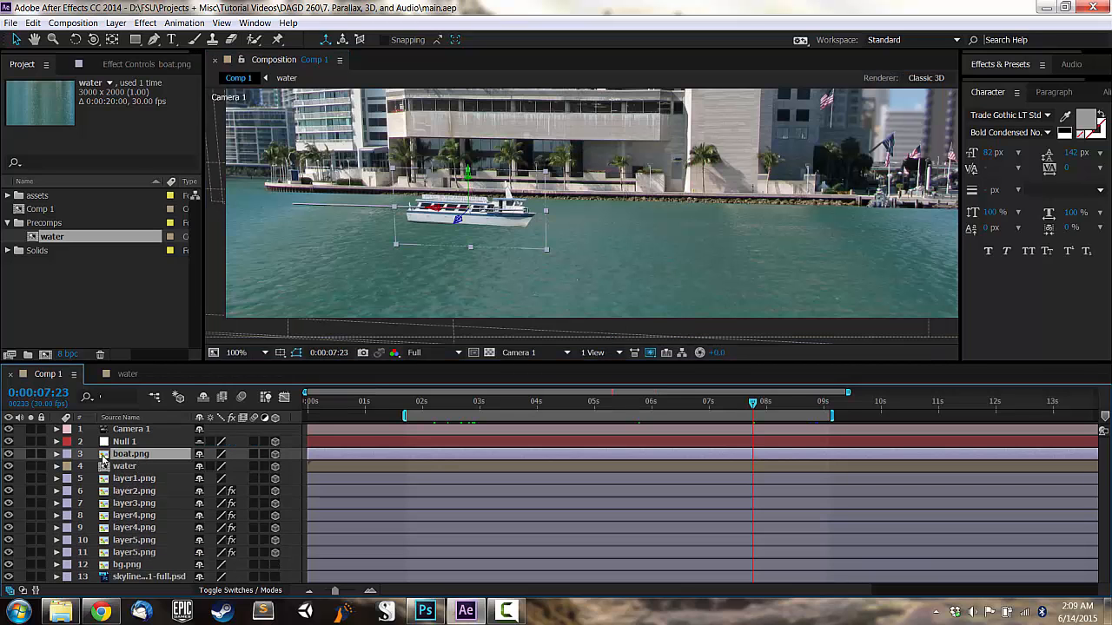
pyautogui.hotkey('ctrl', 'a')
pyautogui.keyDown('ctrl'); pyautogui.click(185, 454); pyautogui.keyUp('ctrl')
pyautogui.click(199, 430)
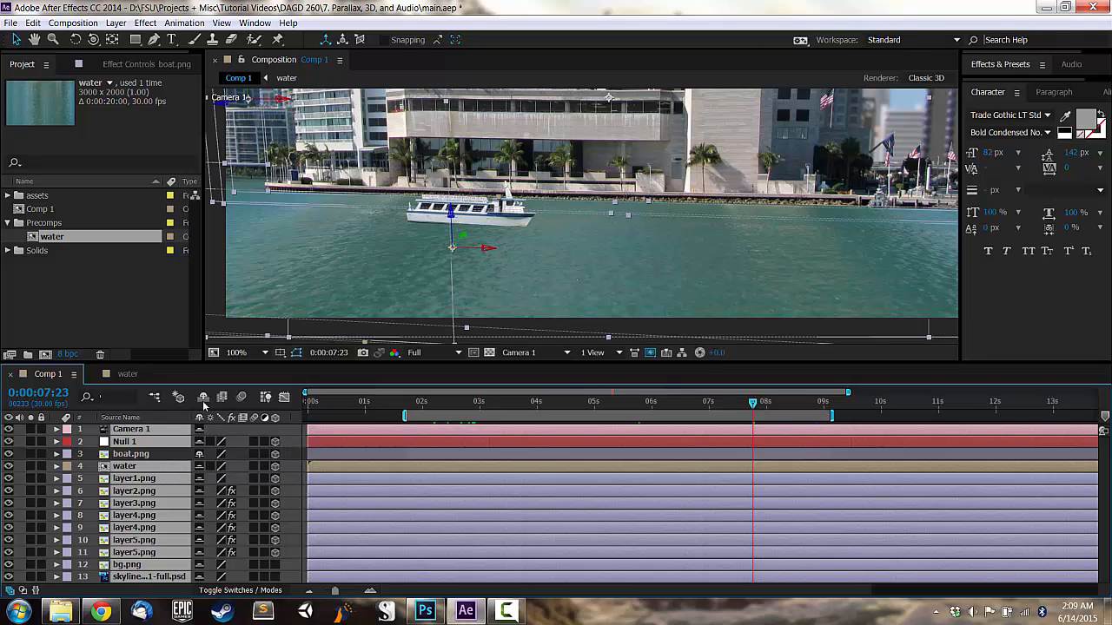
# - Hide the shy layers in Comp 1, reveal boat.png's position properties and scrub through the boat's movement
pyautogui.click(202, 397)
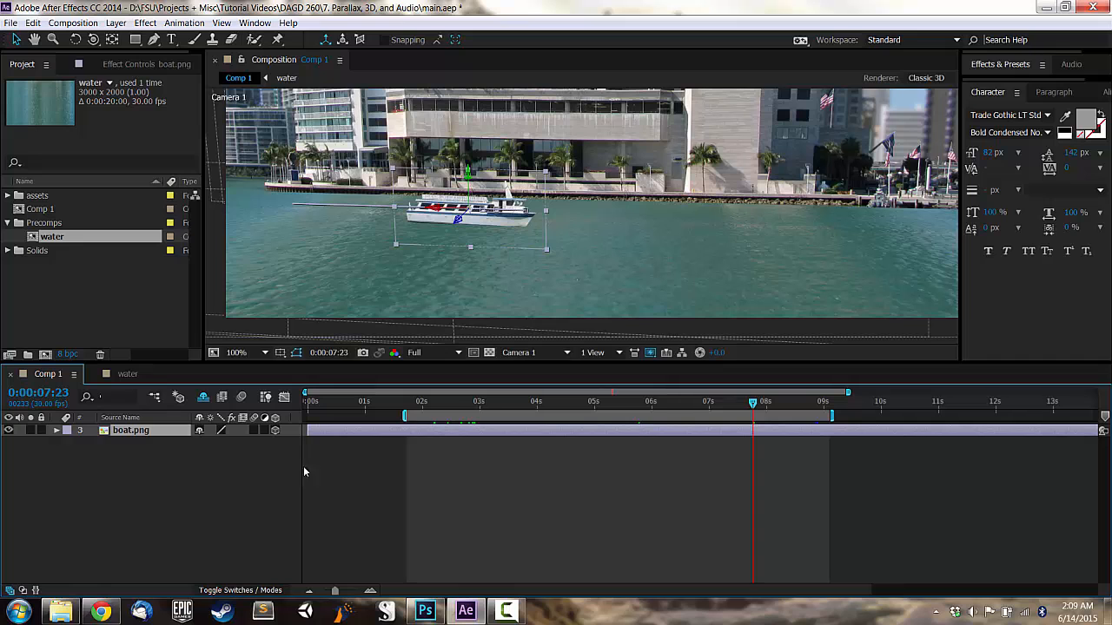
pyautogui.press('p')
pyautogui.click(174, 487)
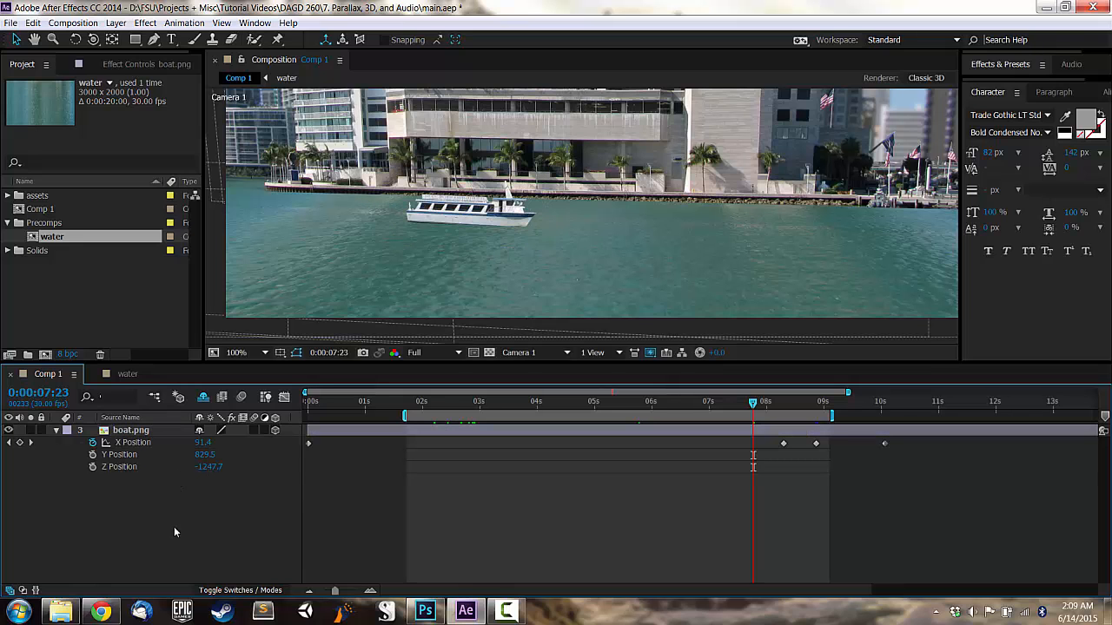
pyautogui.moveTo(415, 408); pyautogui.dragTo(732, 404)
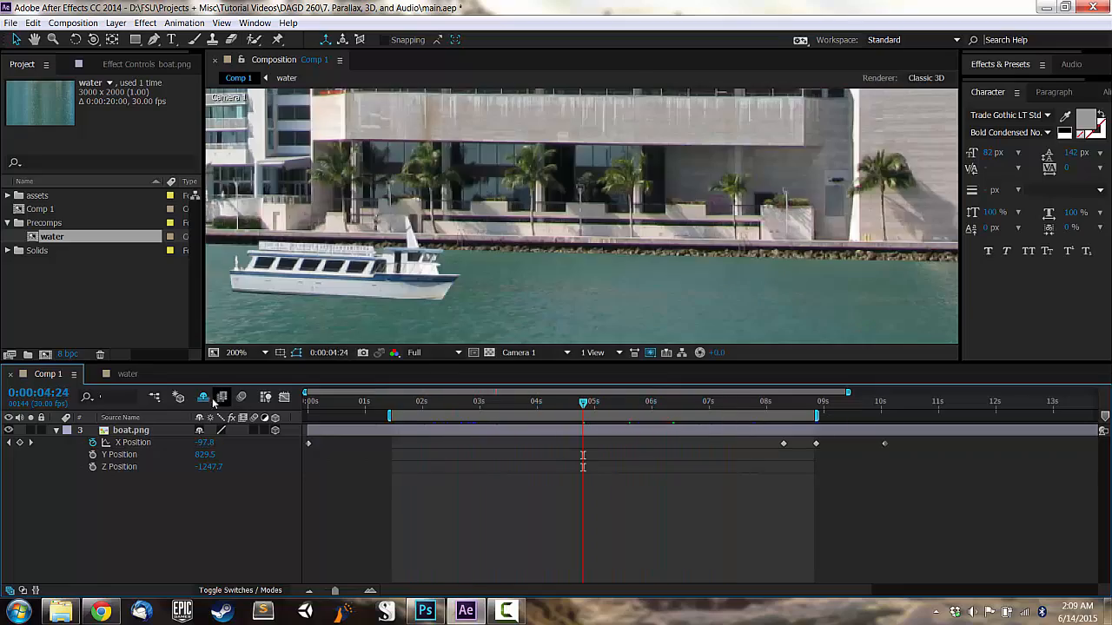
# - Show the shy layers again, turn off Camera 1's visibility and view the boat up close through Active Camera
pyautogui.click(207, 398)
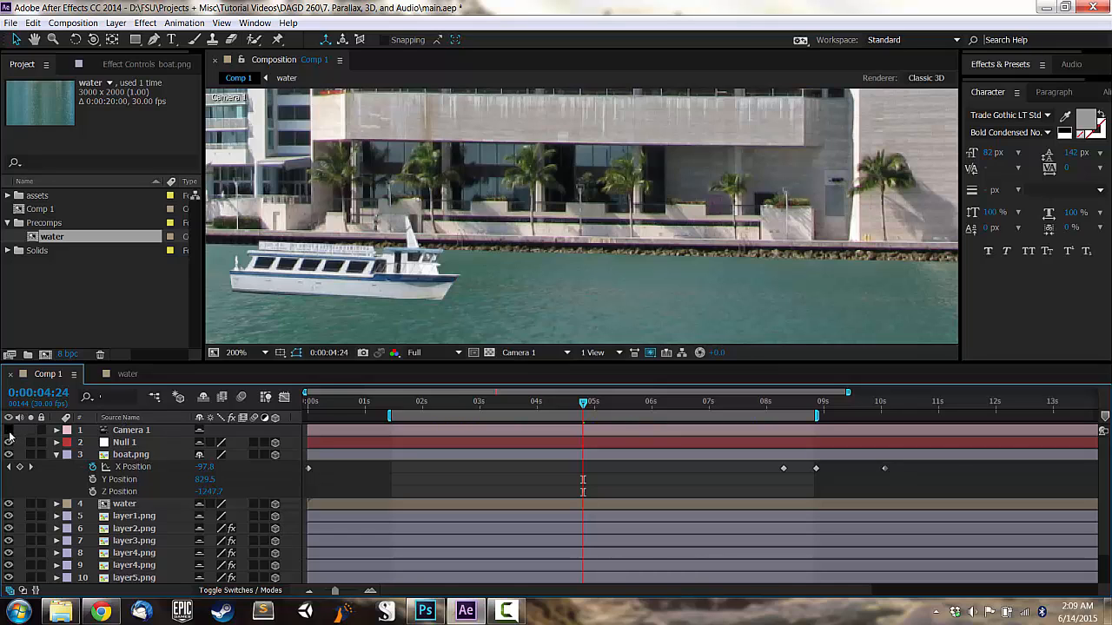
pyautogui.click(545, 353)
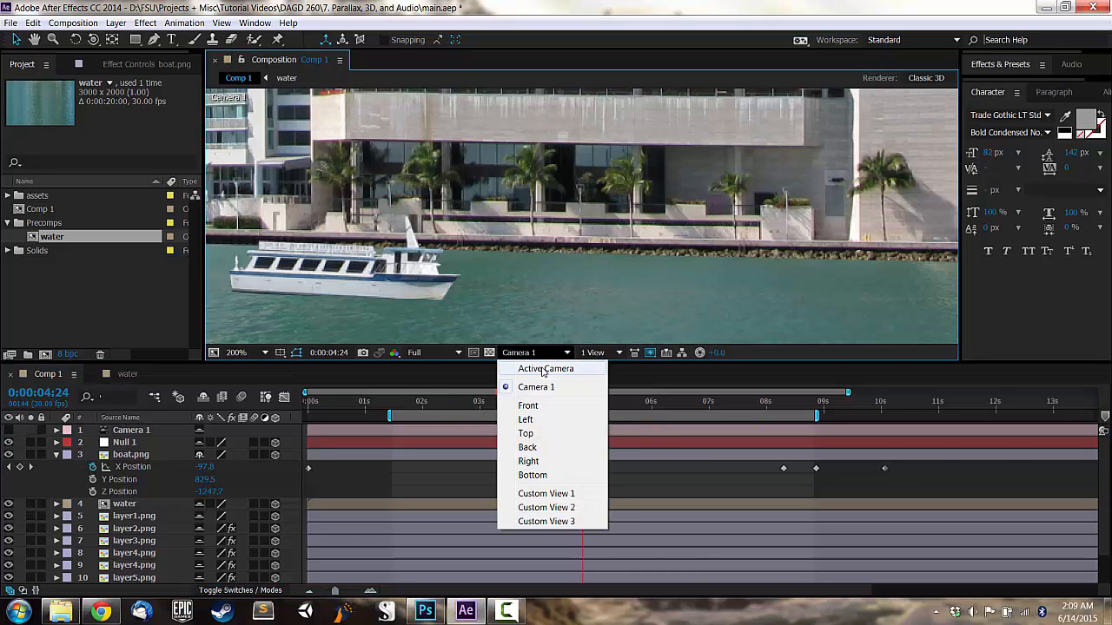
pyautogui.click(541, 365)
pyautogui.moveTo(723, 307); pyautogui.dragTo(727, 231)
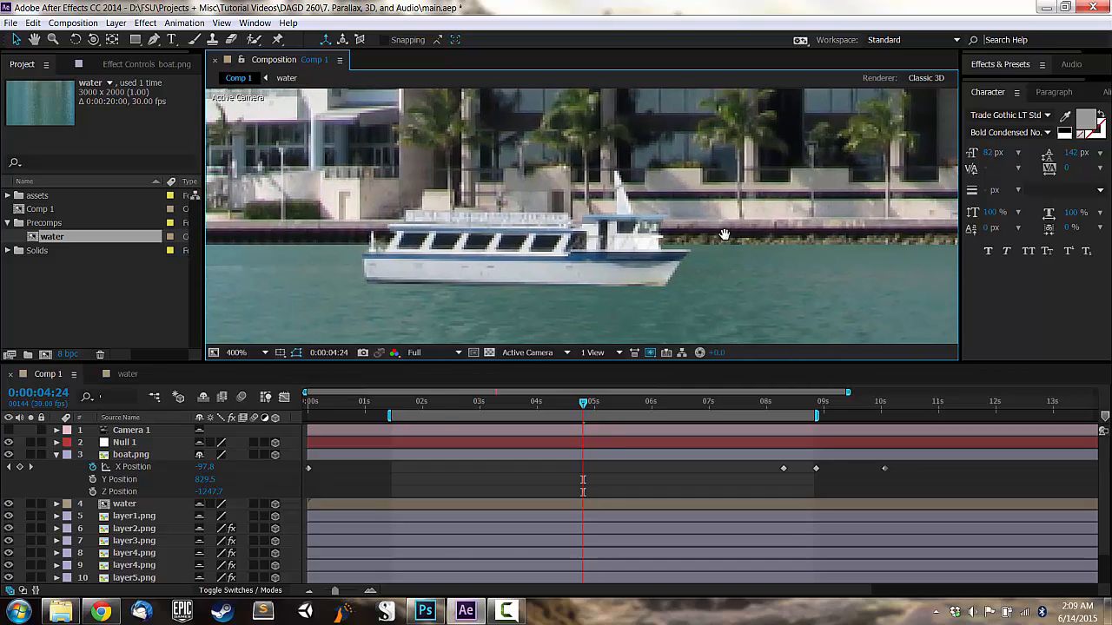
# - Reveal boat.png's rotation properties and go to 0:00:02:00 with the boat in view
pyautogui.click(57, 454)
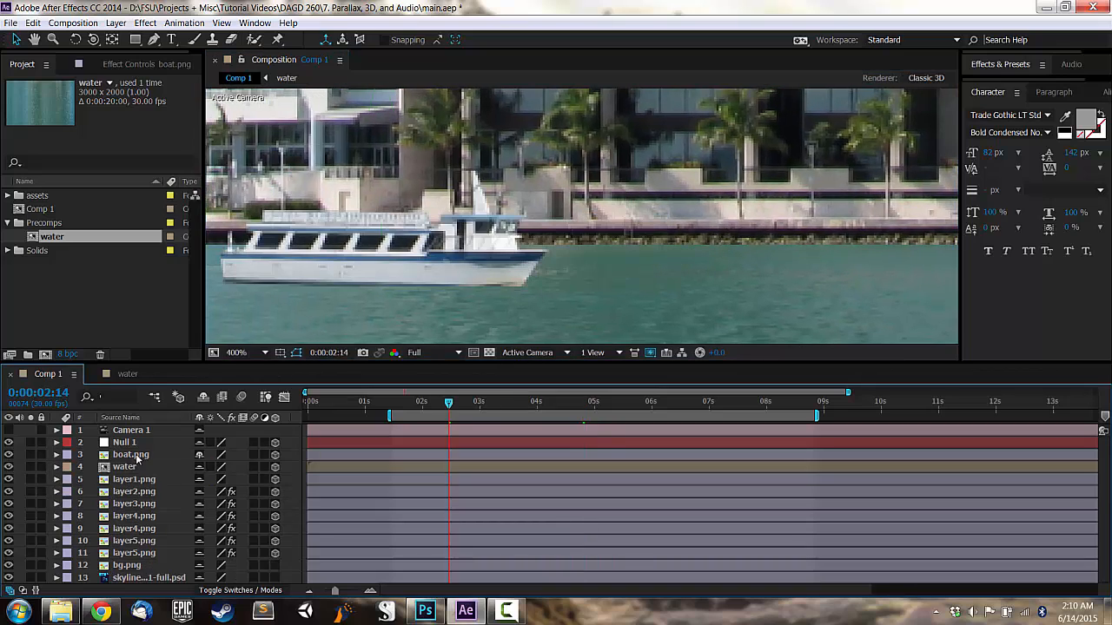
pyautogui.click(136, 454)
pyautogui.press('r')
pyautogui.moveTo(446, 406); pyautogui.dragTo(422, 408)
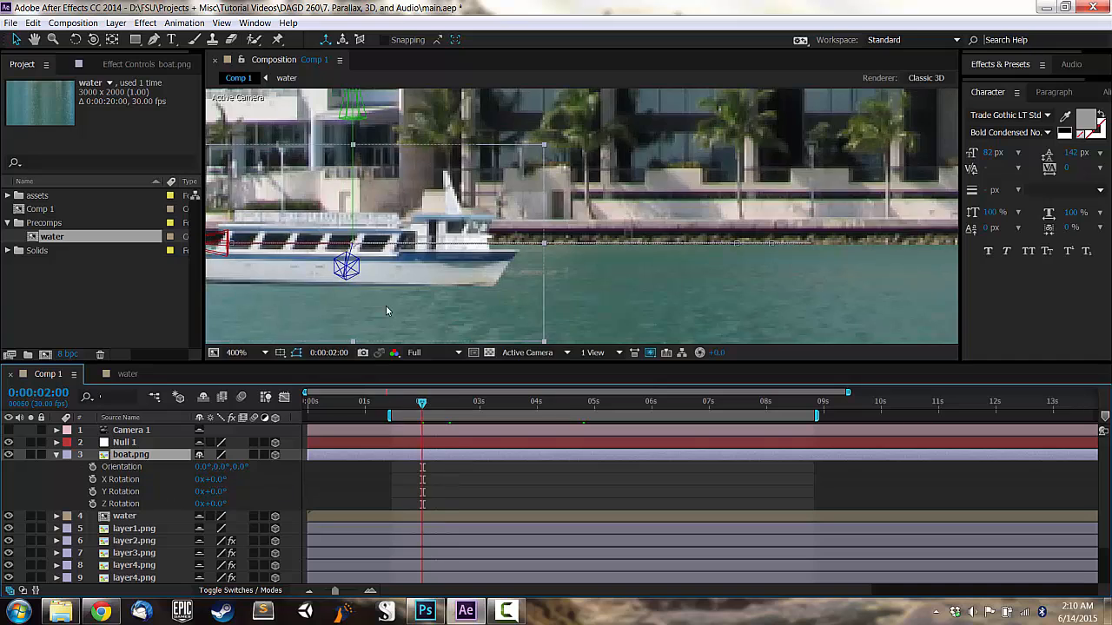
pyautogui.moveTo(386, 305); pyautogui.dragTo(496, 305)
# - Undo a trial Z rotation of boat.png and move its anchor point down toward the stern, onto the hull
pyautogui.moveTo(226, 505); pyautogui.dragTo(222, 503)
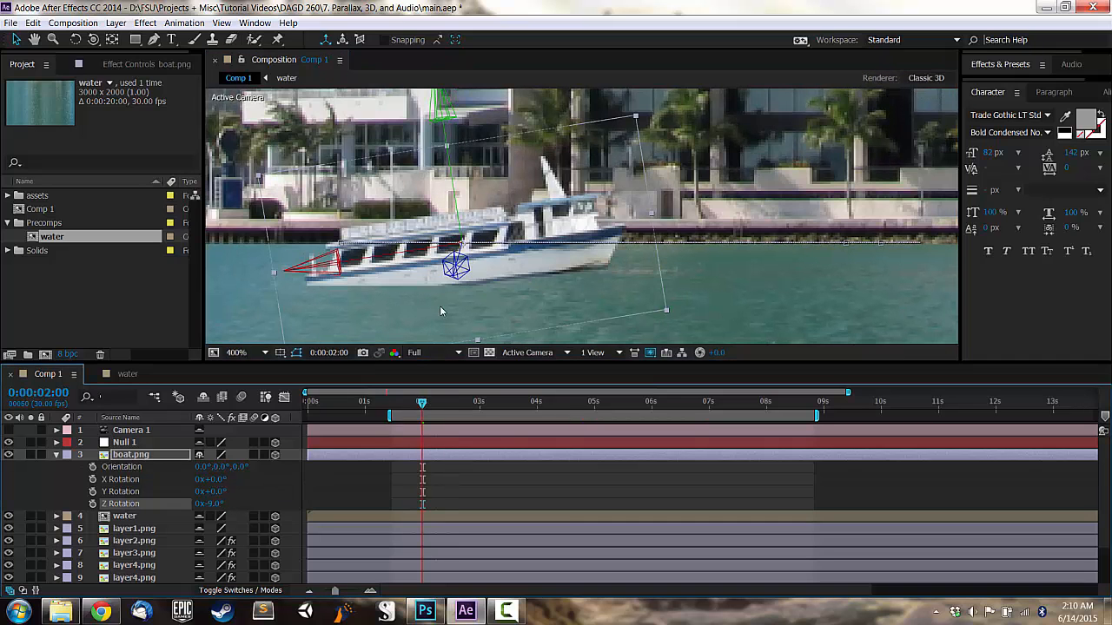
pyautogui.hotkey('ctrl', 'z')
pyautogui.press('y')
pyautogui.moveTo(461, 243); pyautogui.dragTo(402, 261)
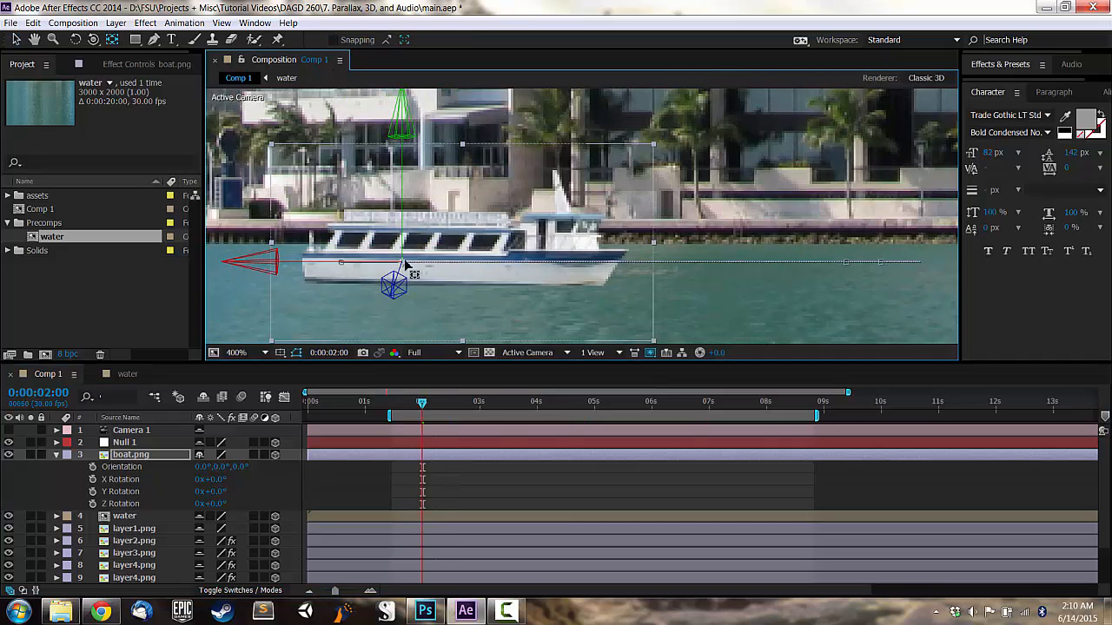
# - Keyframe a rocking Z Rotation on boat.png from 0:00:02:00 to 0:00:05:01, smooth its curve and preview it
pyautogui.moveTo(218, 503); pyautogui.dragTo(222, 502)
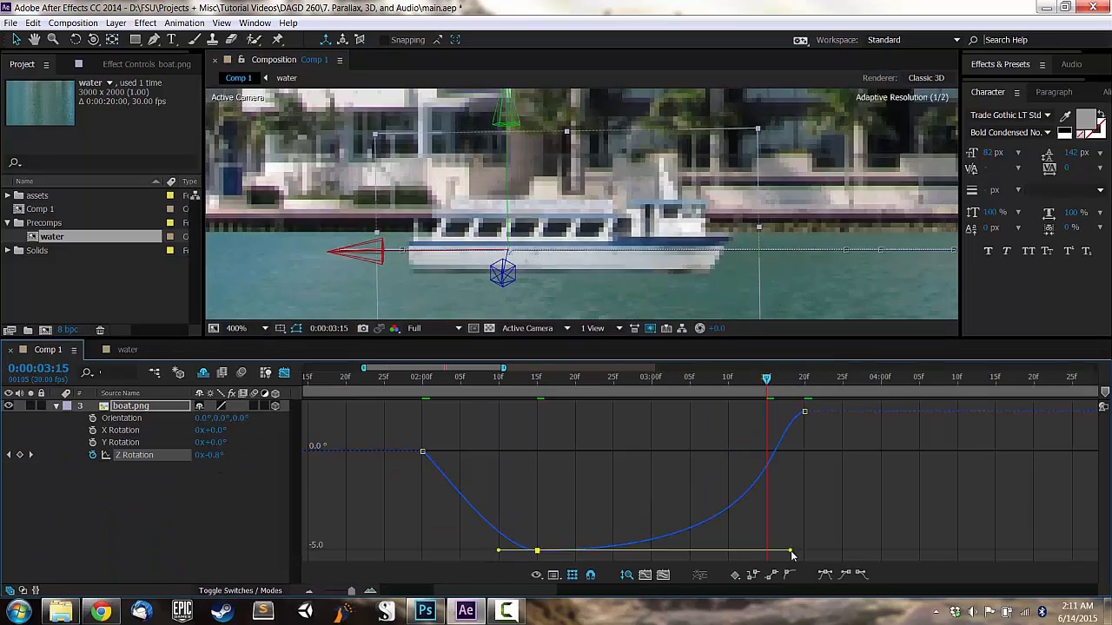
pyautogui.moveTo(743, 551); pyautogui.dragTo(749, 553)
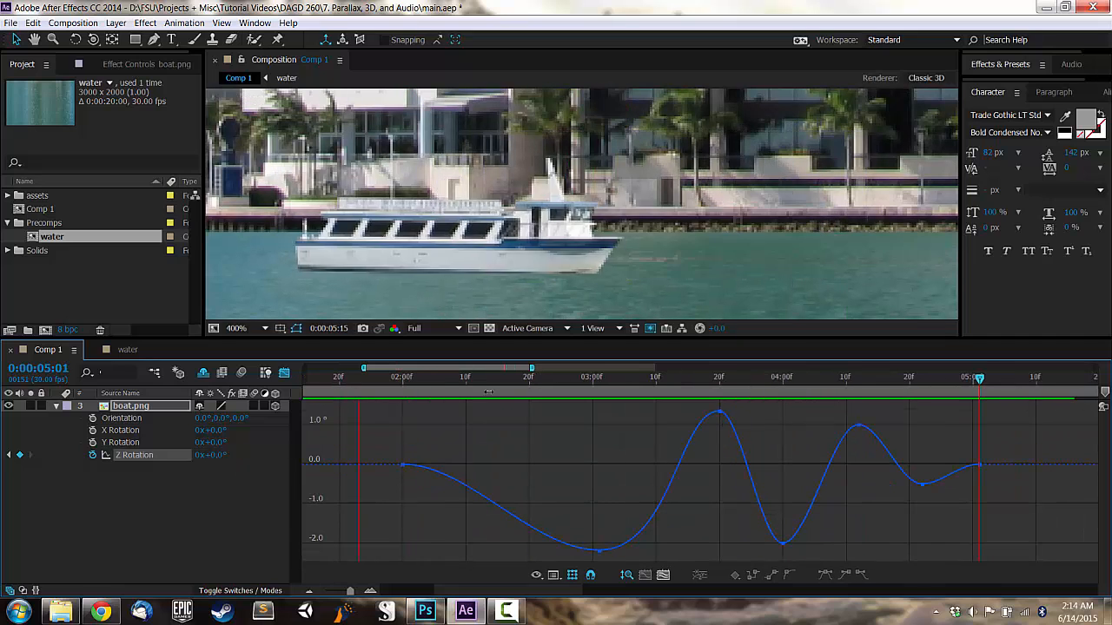
pyautogui.press('space')
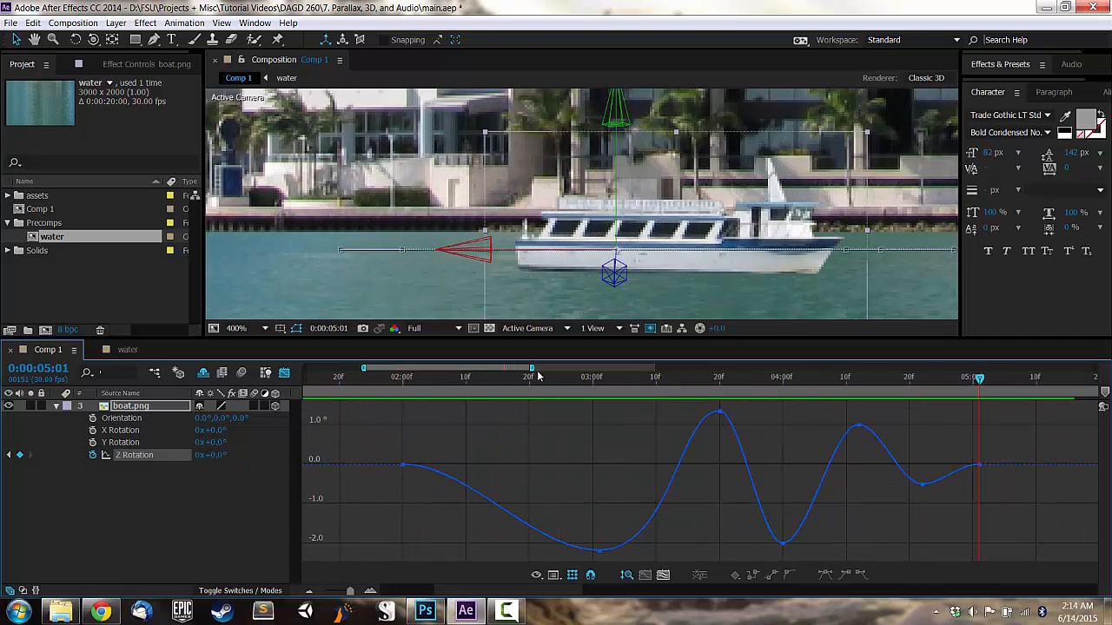
# - Stretch boat.png's later Z Rotation keyframes over a longer time so that the rocking ends between 7 and 8 seconds
pyautogui.moveTo(533, 369); pyautogui.dragTo(641, 374)
pyautogui.moveTo(526, 407); pyautogui.dragTo(726, 554)
pyautogui.moveTo(709, 477); pyautogui.dragTo(1015, 477)
pyautogui.click(548, 450)
# - Set boat.png's Z Rotation keyframe at about 0:00:04:20 to -1°
pyautogui.click(10, 455)
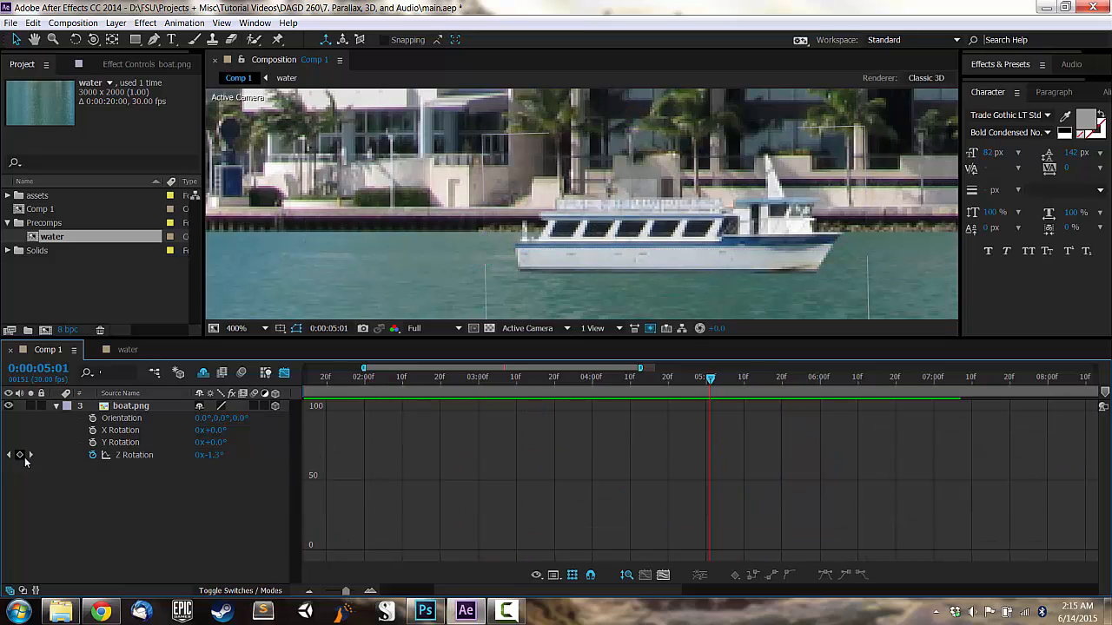
pyautogui.click(31, 456)
pyautogui.click(10, 455)
pyautogui.click(211, 455)
pyautogui.write('-1')
# - Set boat.png's Z Rotation keyframes to 0.5° at 0:00:03:20 and -1° at 0:00:03:01
pyautogui.click(9, 455)
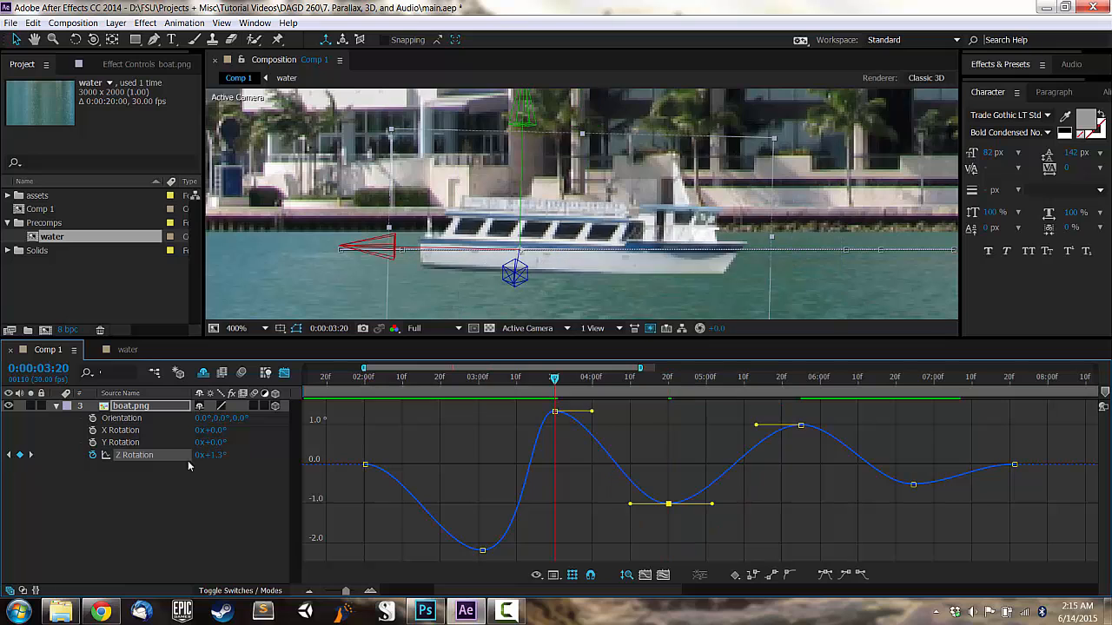
pyautogui.click(211, 455)
pyautogui.write('.5')
pyautogui.press('Return')
pyautogui.click(9, 455)
pyautogui.click(212, 456)
pyautogui.write('-1')
pyautogui.press('Return')
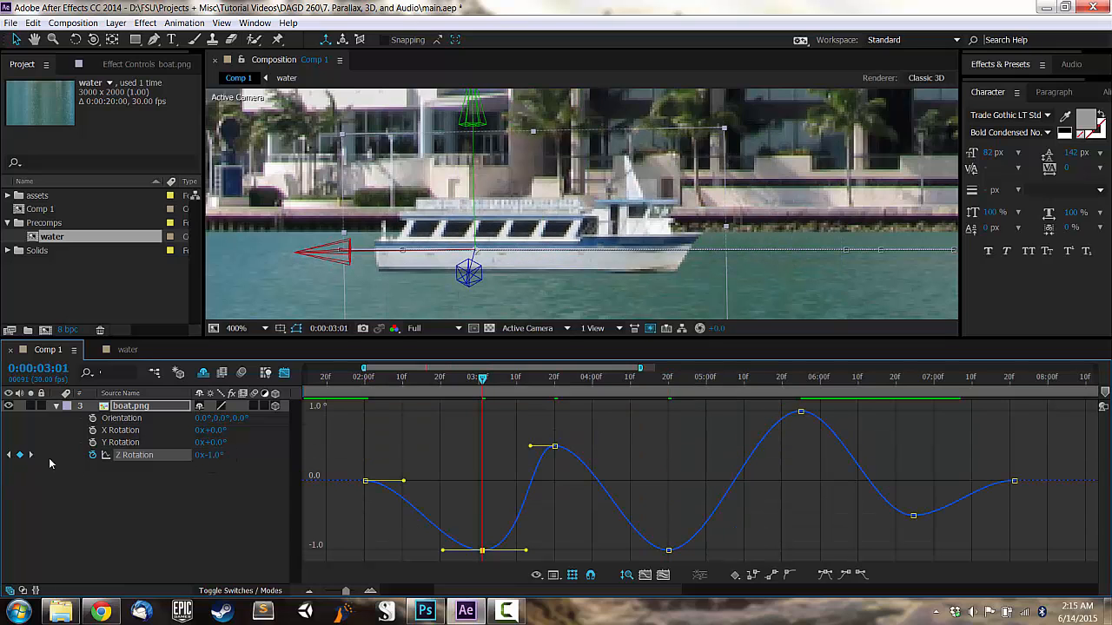
# - Set boat.png's Z Rotation to 0° at 0:00:03:20 and remove all of its Z Rotation keyframes
pyautogui.click(31, 455)
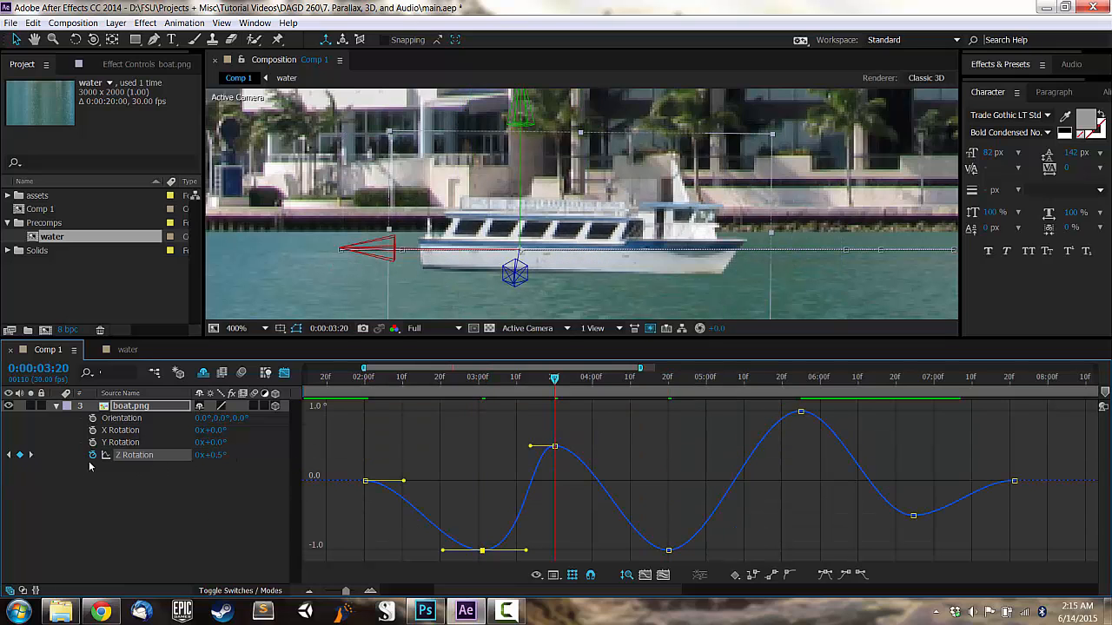
pyautogui.click(213, 455)
pyautogui.write('0')
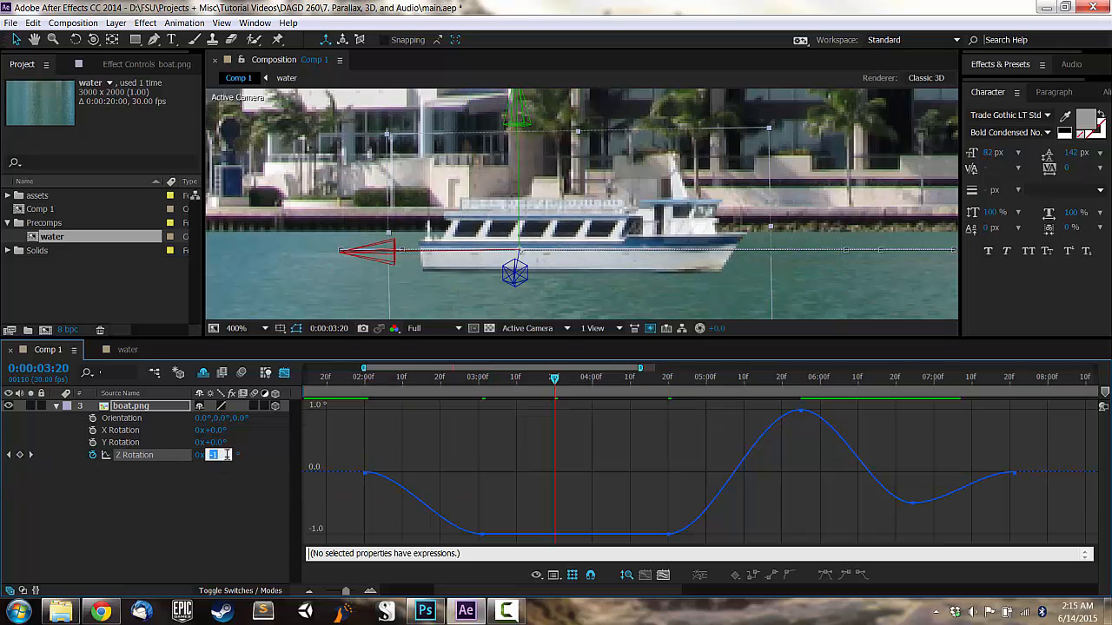
pyautogui.press('Return')
pyautogui.click(93, 456)
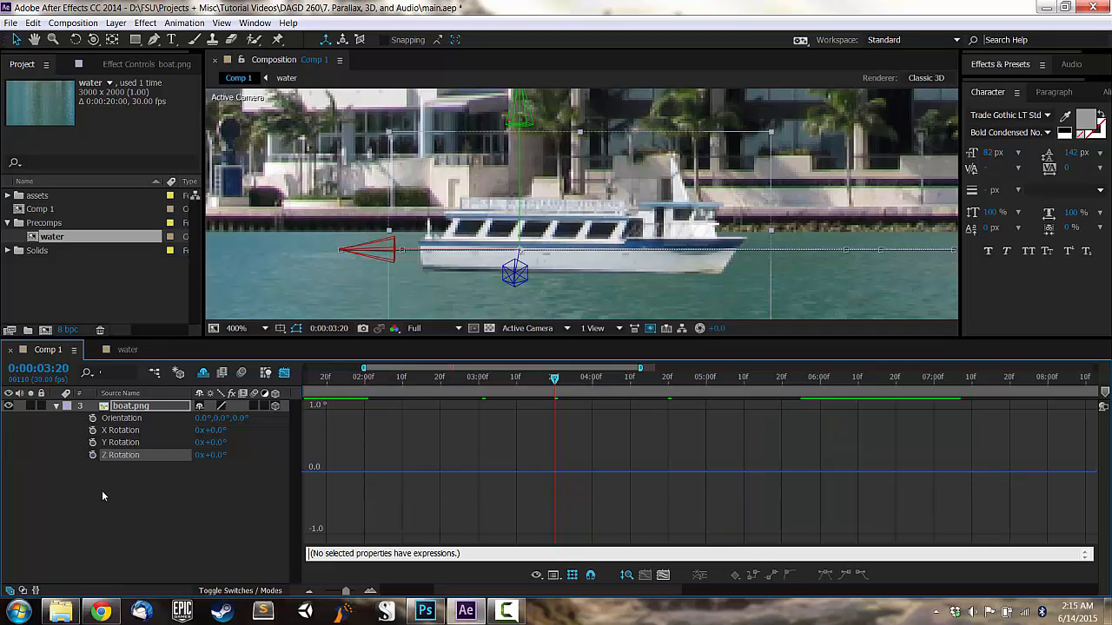
# - Add the expression Math.sin(time) to boat.png's Z Rotation
pyautogui.keyDown('alt'); pyautogui.click(93, 456); pyautogui.keyUp('alt')
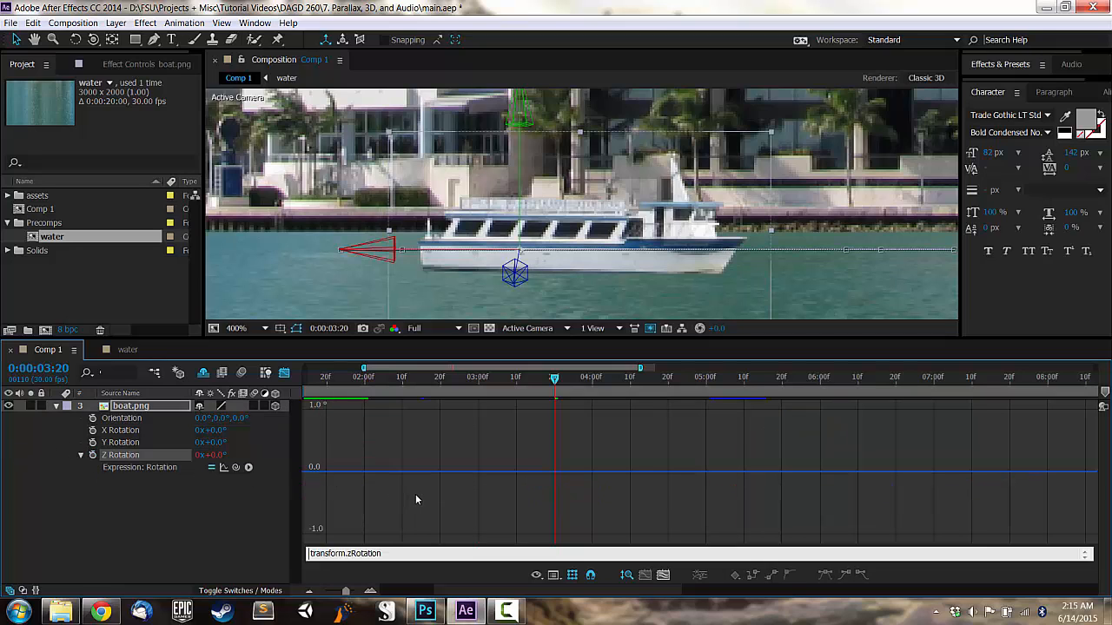
pyautogui.click(389, 554)
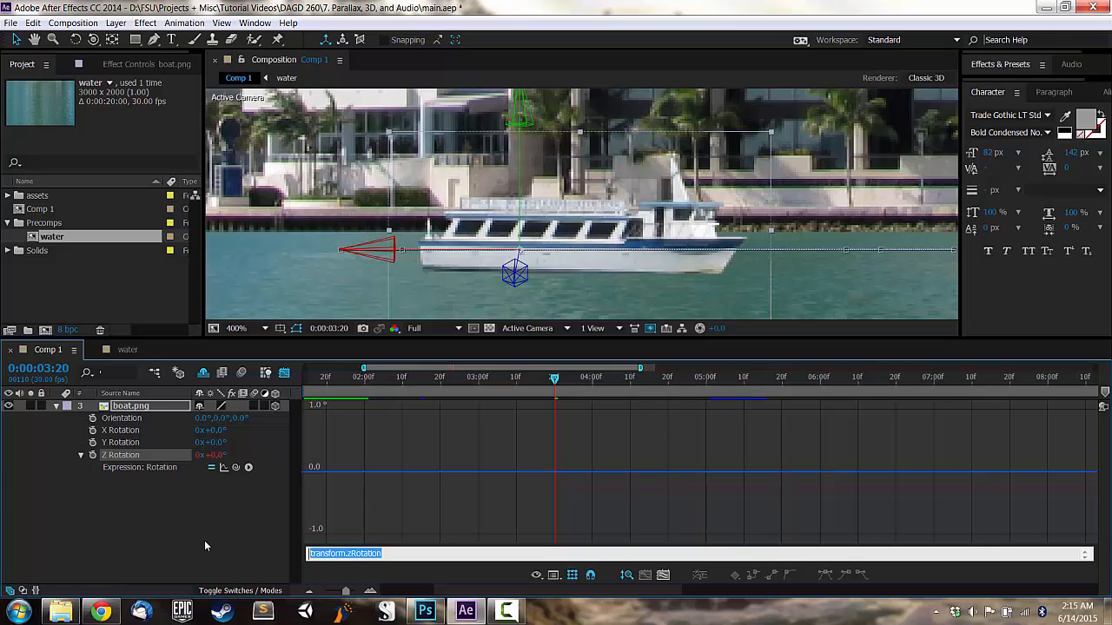
pyautogui.write('Mat')
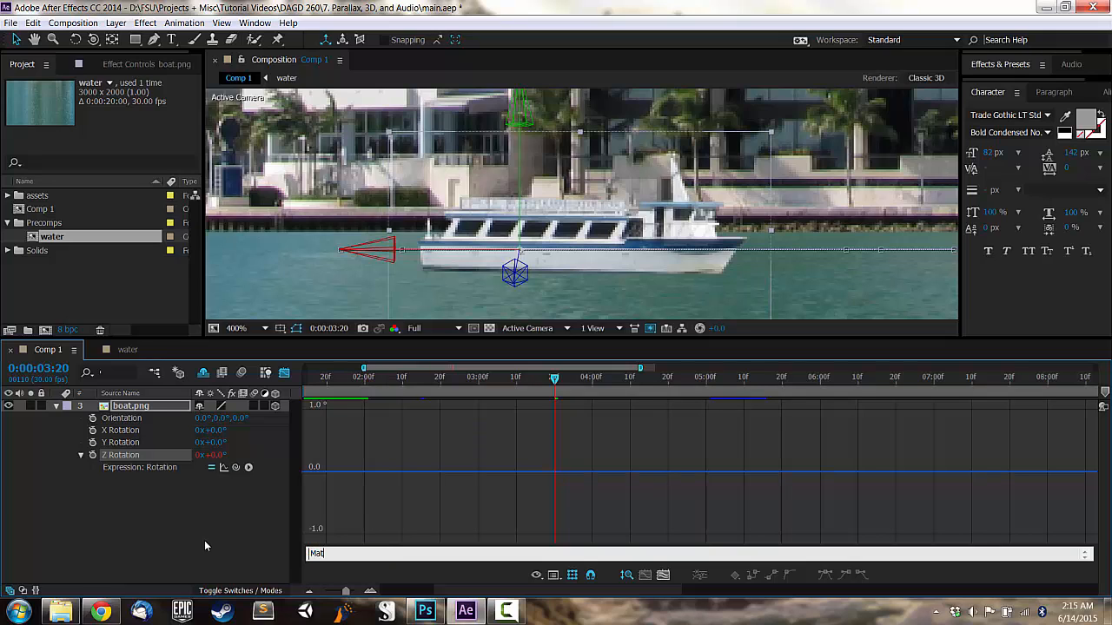
pyautogui.write('h.sn(time)')
pyautogui.click(204, 546)
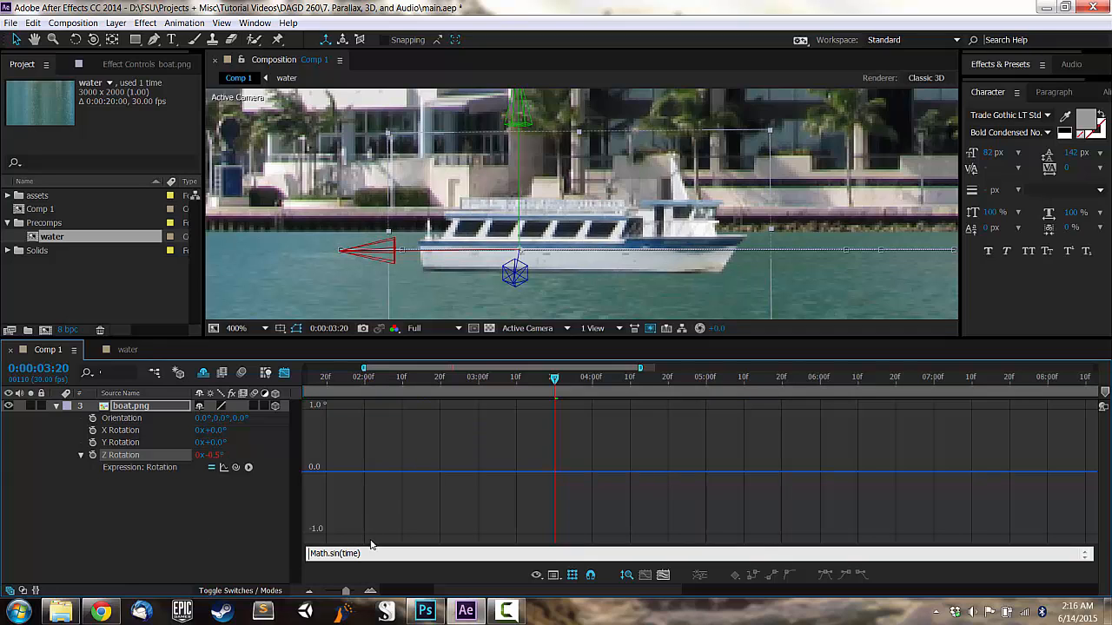
# - Display the Z Rotation expression's resulting curve over a longer time span and preview the boat's rocking
pyautogui.click(286, 374)
pyautogui.click(286, 374)
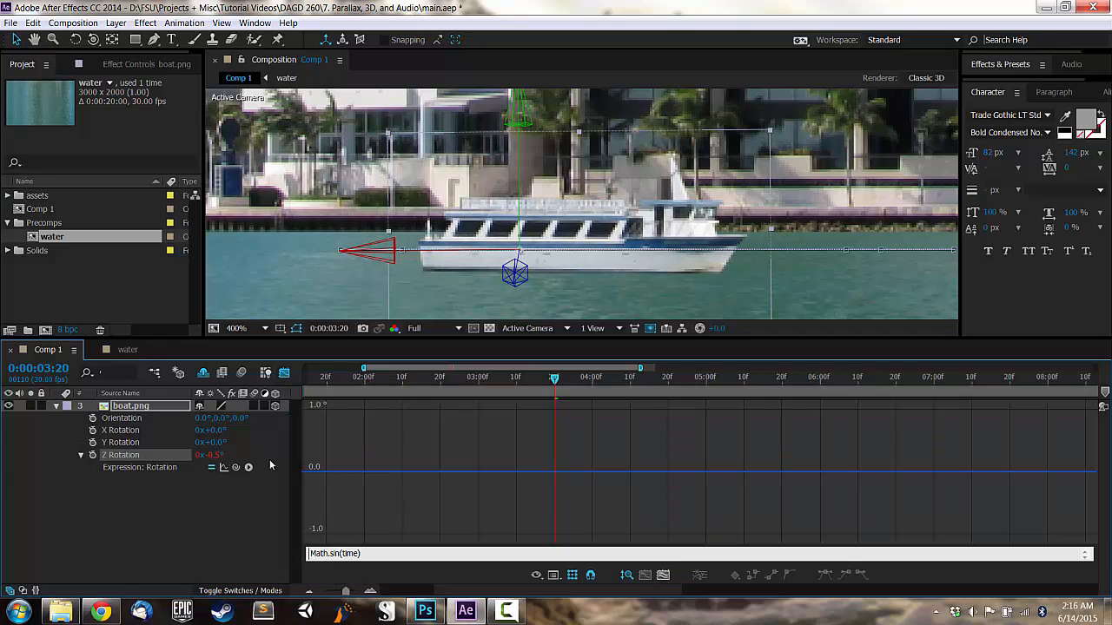
pyautogui.click(223, 469)
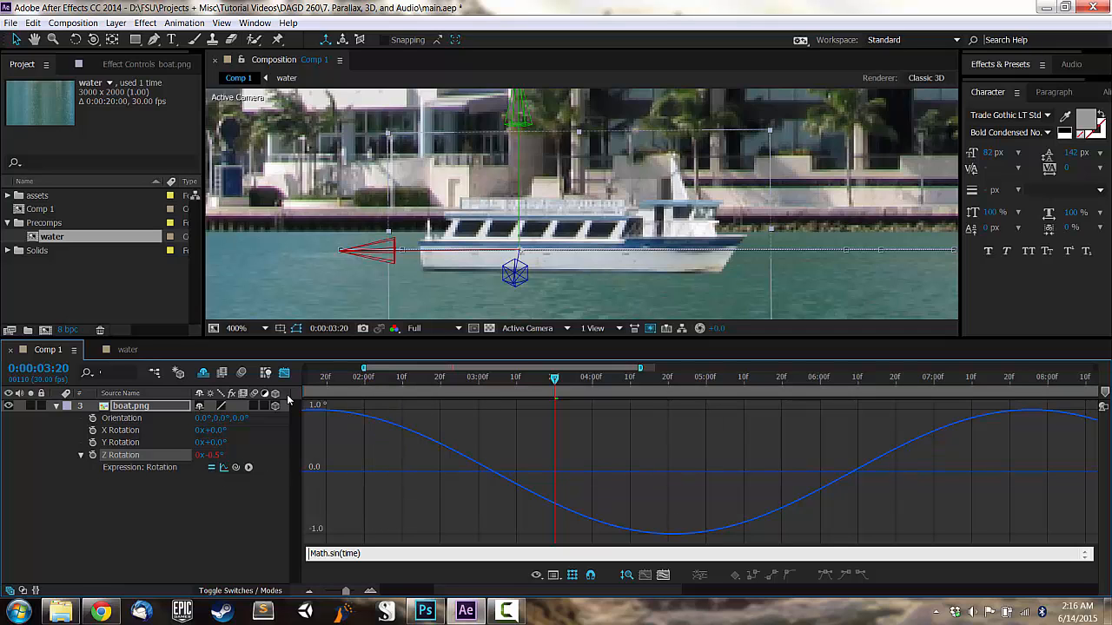
pyautogui.moveTo(635, 367); pyautogui.dragTo(886, 367)
pyautogui.press('space')
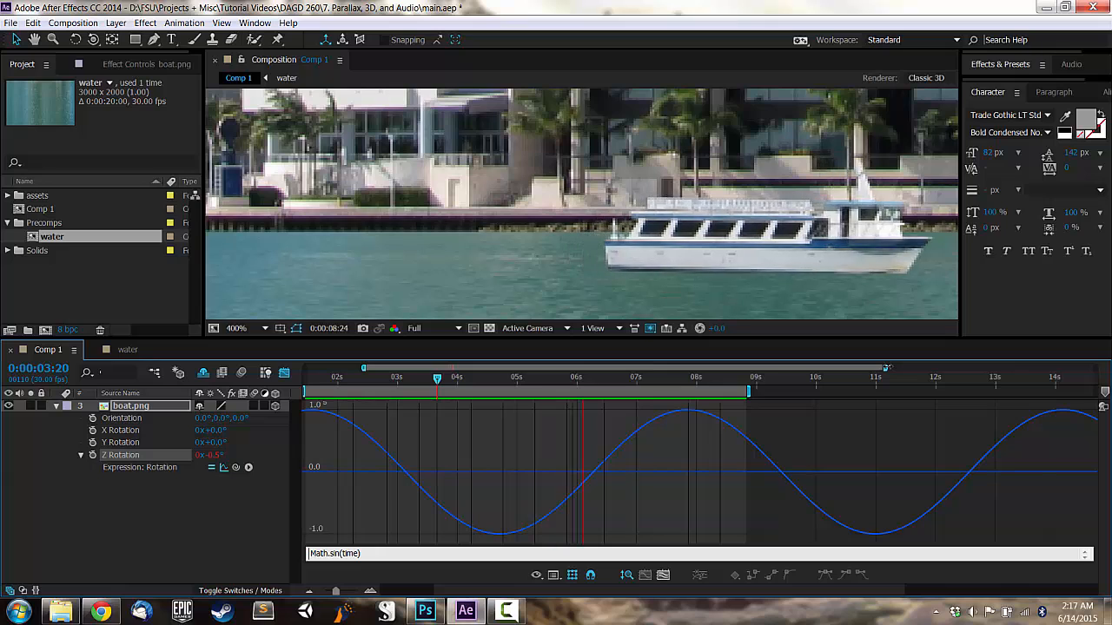
pyautogui.press('space')
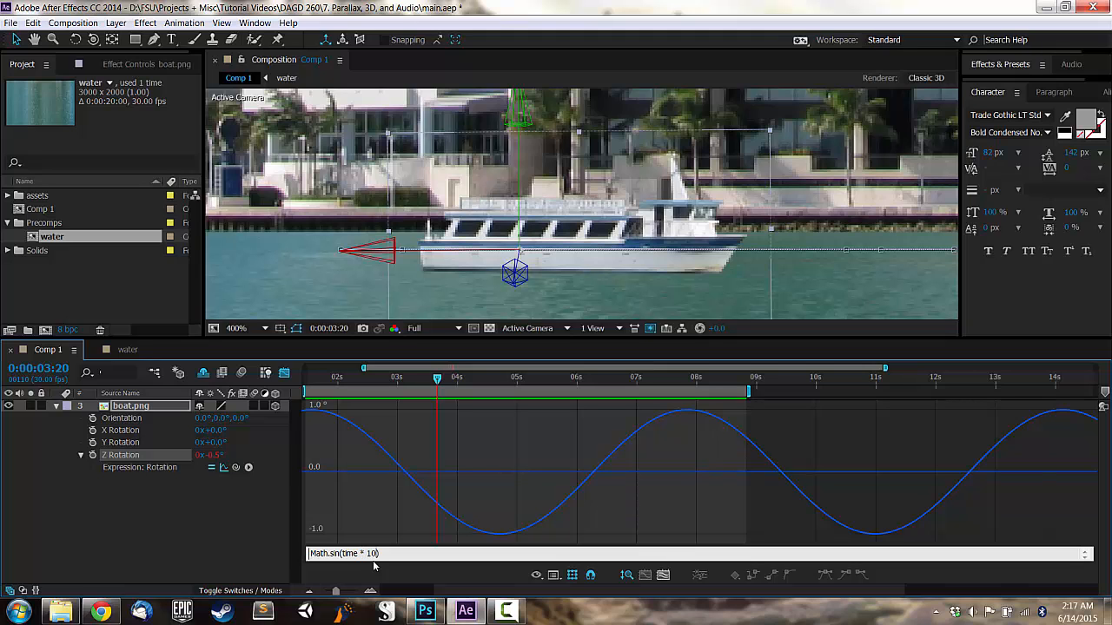
# - Change boat.png's Z Rotation expression to Math.sin(time * 10) and preview the motion
pyautogui.press('KP_Enter')
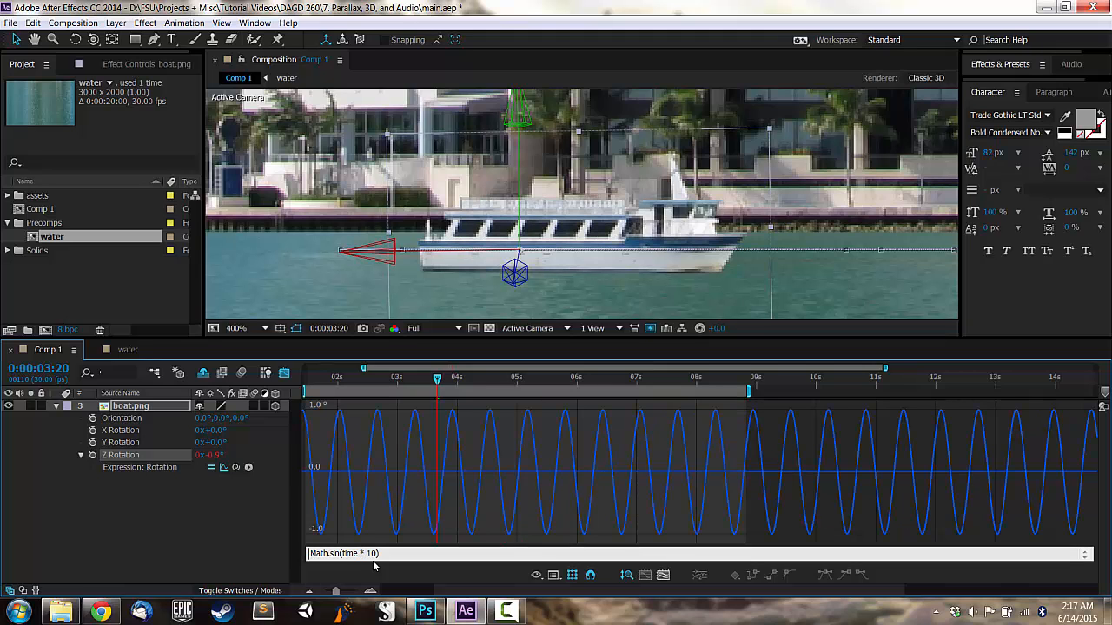
pyautogui.press('space')
pyautogui.press('space')
# - Change boat.png's Z Rotation expression to Math.sin(time * 5) and preview the boat soloed
pyautogui.press(';')
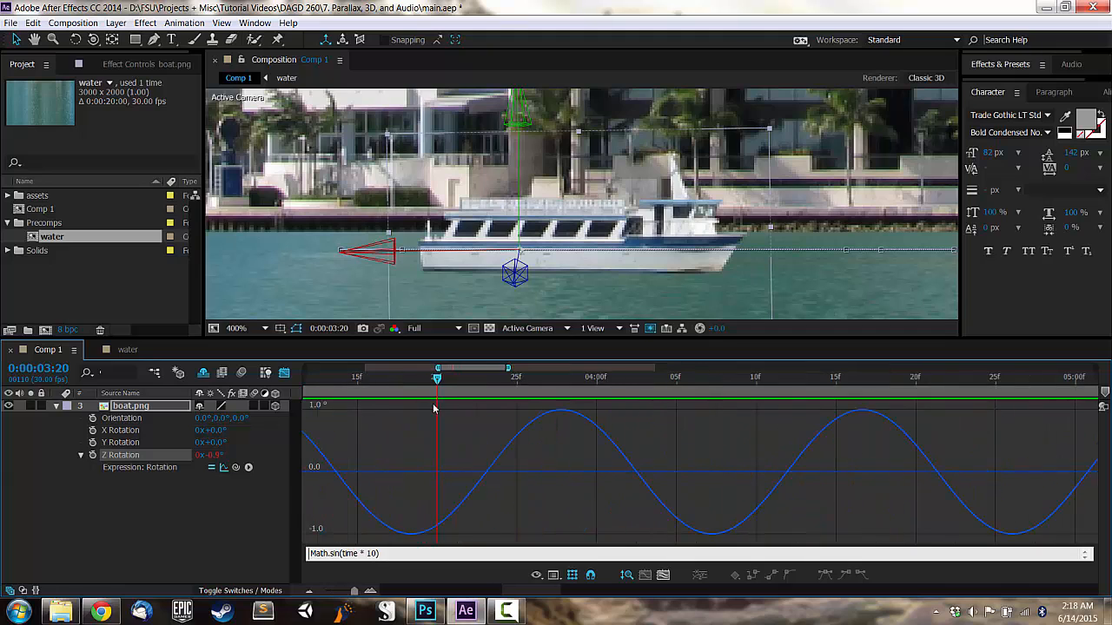
pyautogui.moveTo(485, 370); pyautogui.dragTo(503, 369)
pyautogui.click(498, 547)
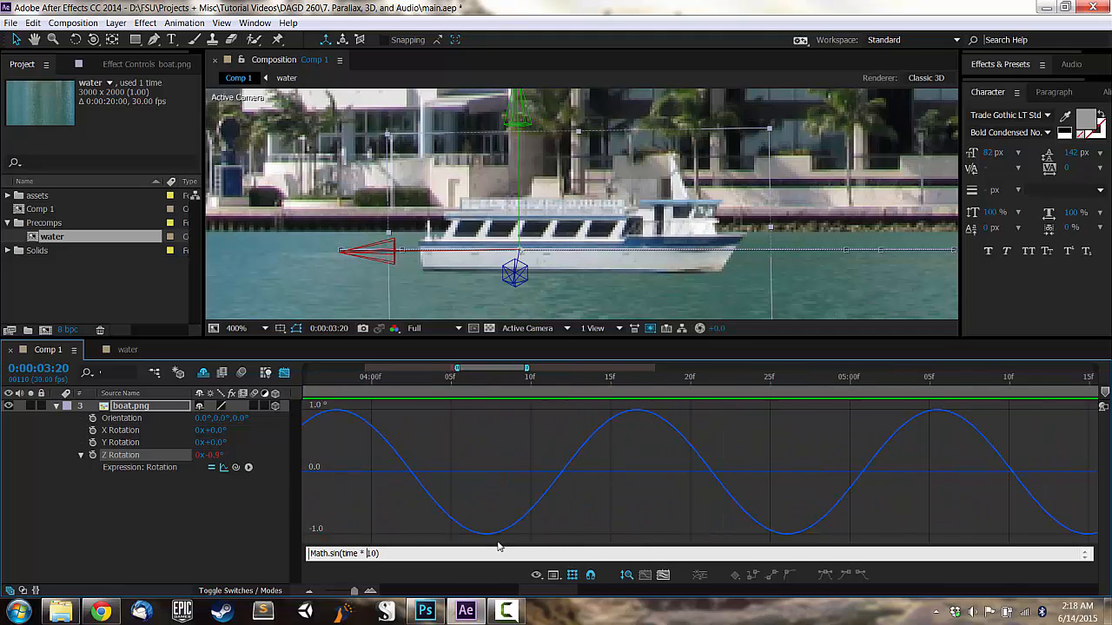
pyautogui.press('KP_Enter')
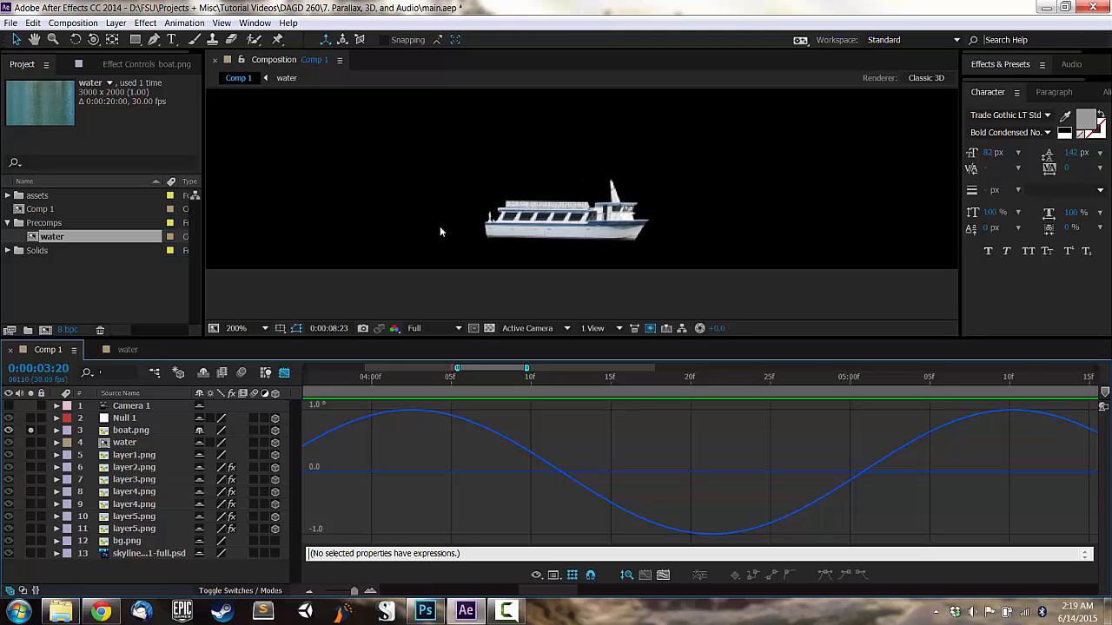
pyautogui.press('space')
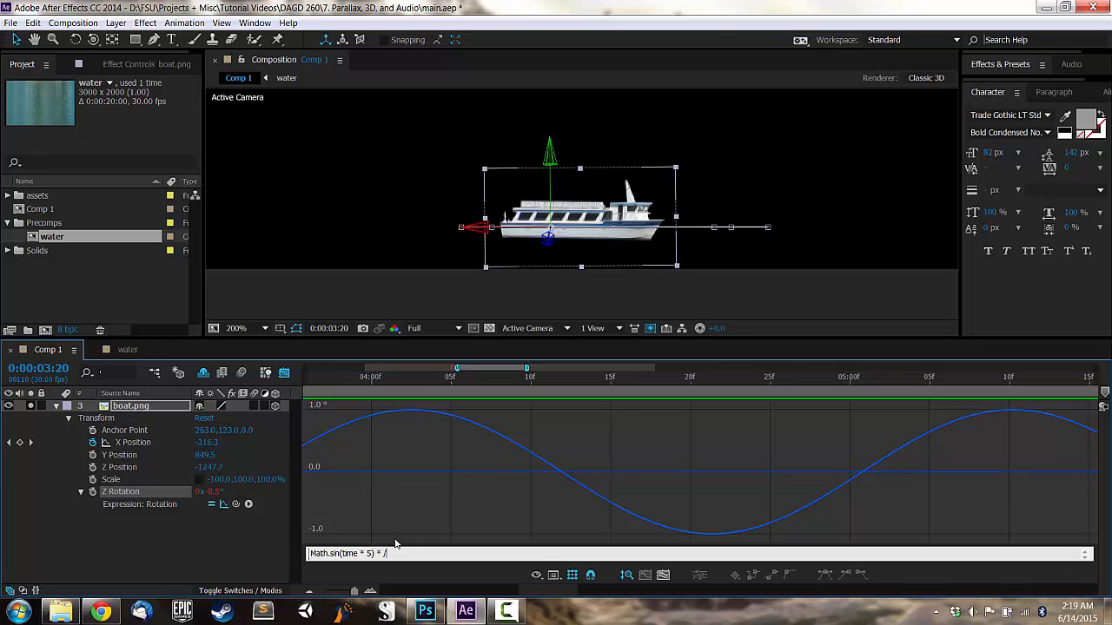
# - Reduce the rocking with the Z Rotation expression Math.sin(time * 5) * .5 and preview it
pyautogui.click(395, 544)
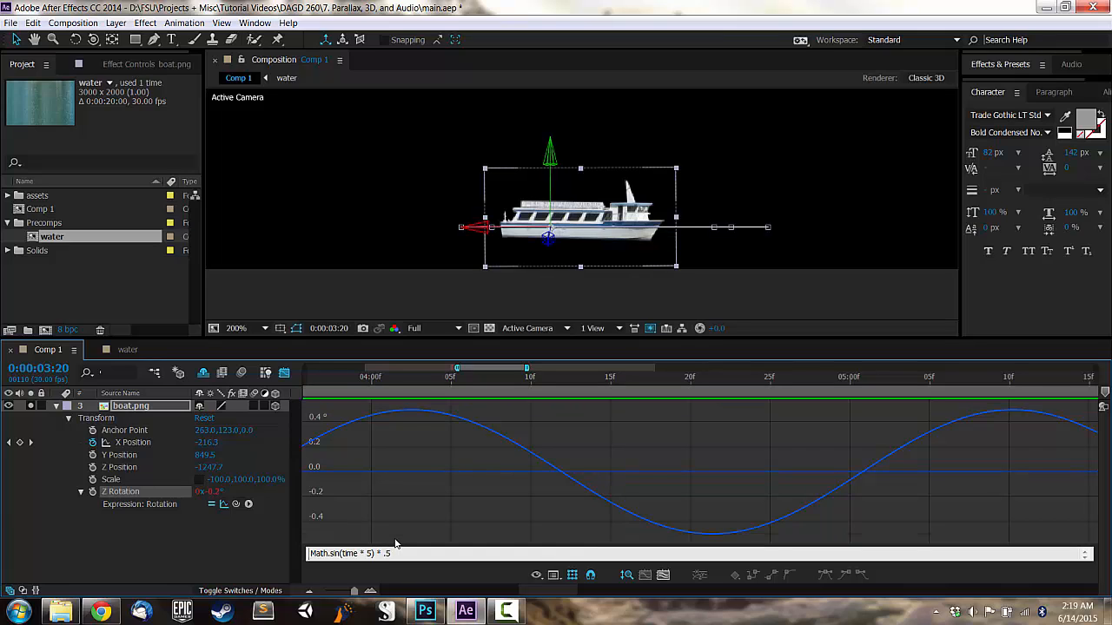
pyautogui.press('space')
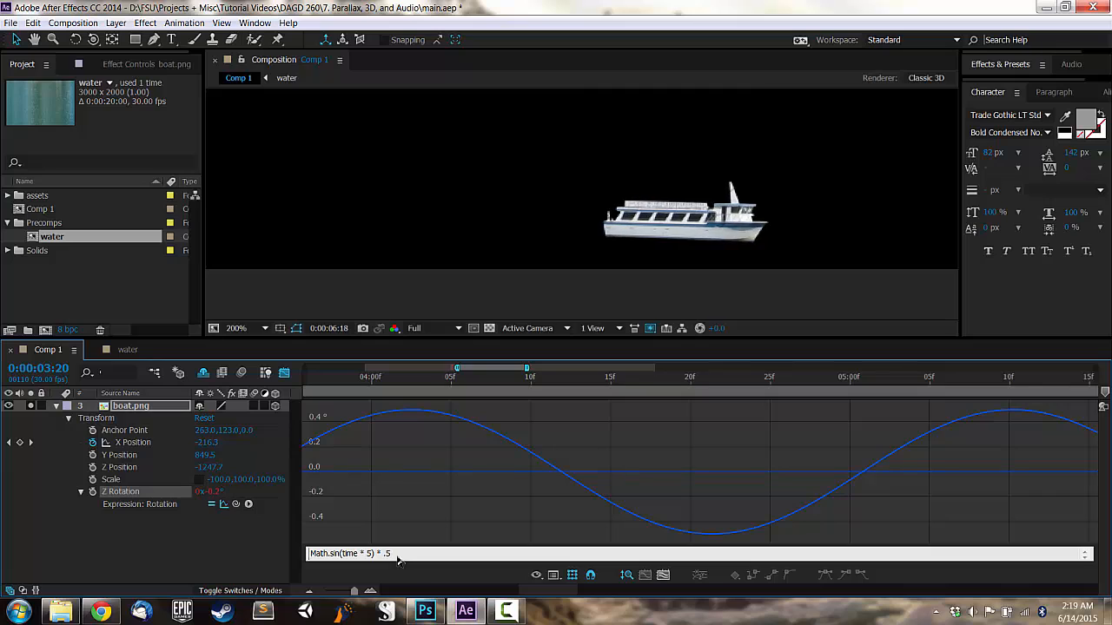
pyautogui.press('space')
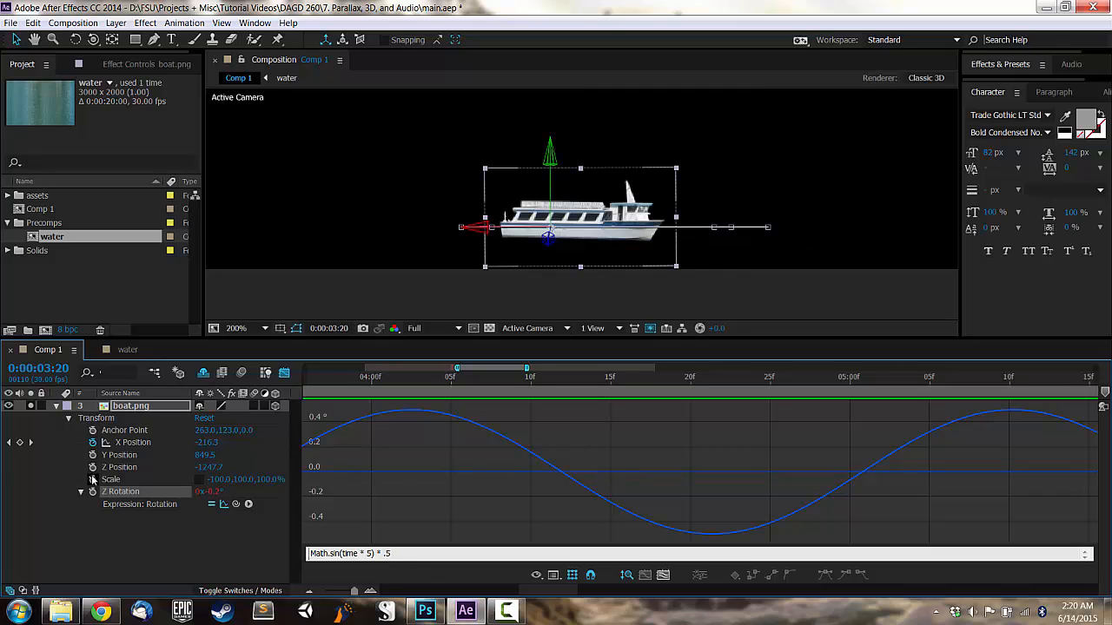
# - Give boat.png a Y Position expression that adds the layer's own Z Rotation to transform.yPosition
pyautogui.keyDown('alt'); pyautogui.click(93, 455); pyautogui.keyUp('alt')
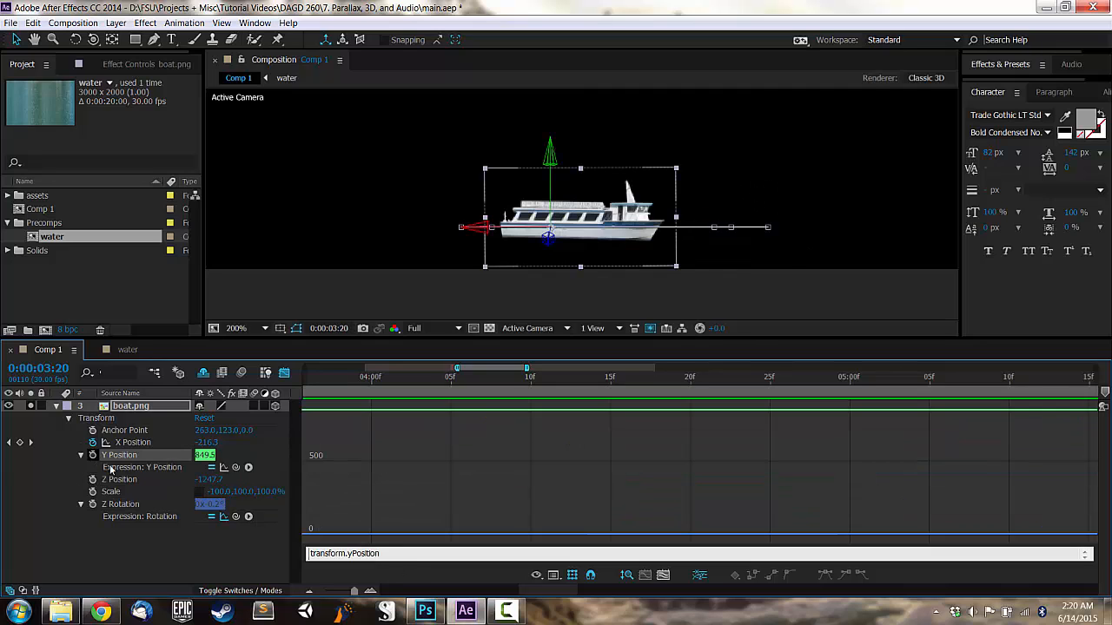
pyautogui.click(451, 551)
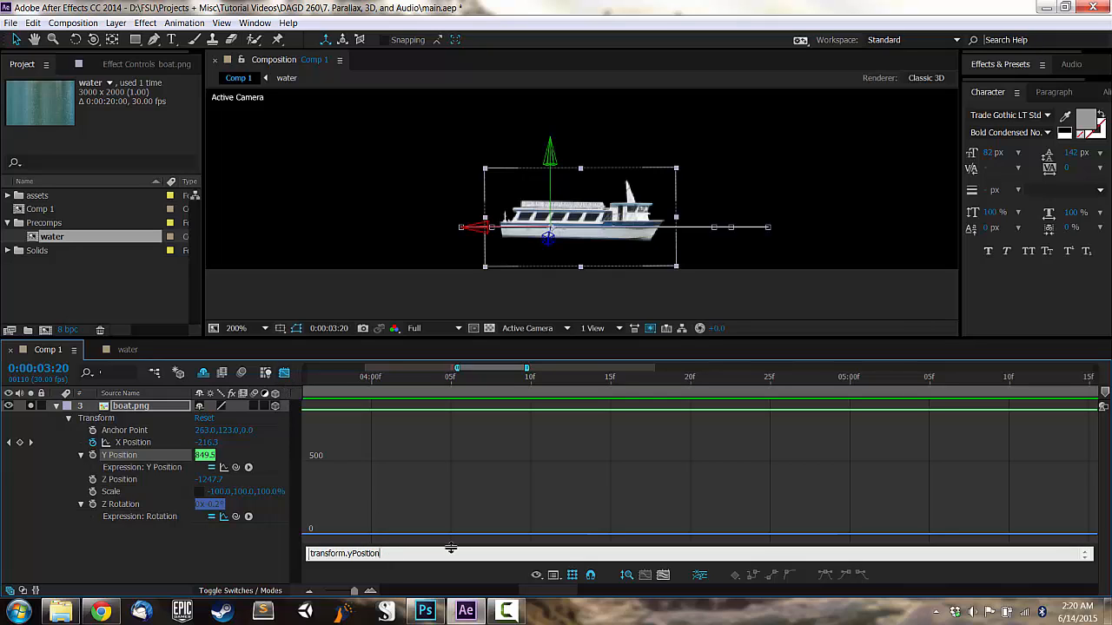
pyautogui.moveTo(450, 546); pyautogui.dragTo(309, 458)
pyautogui.click(397, 455)
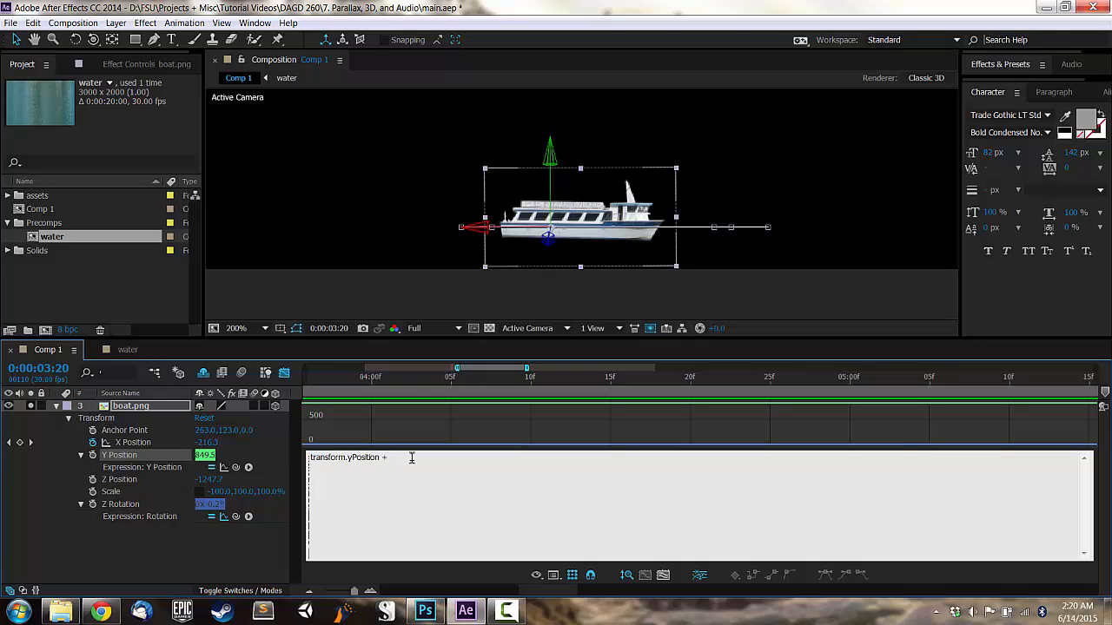
pyautogui.moveTo(236, 468); pyautogui.dragTo(220, 505)
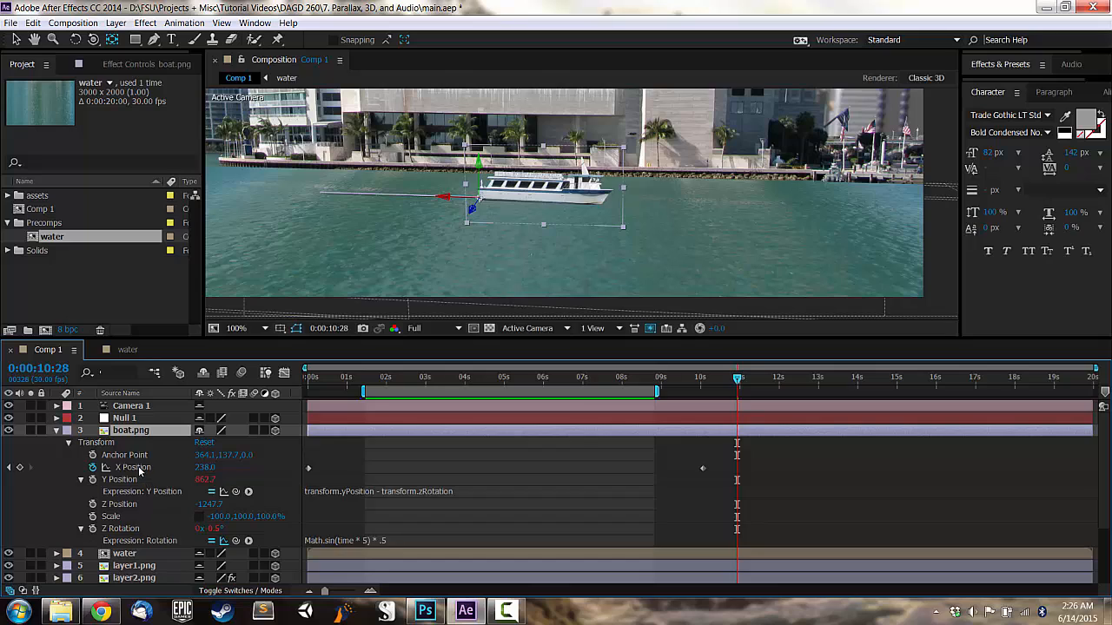
# - Extend boat.png's Z Rotation expression to Math.sin(time * 5) * .5 + transform.zRotation and scrub to check the tilted boat
pyautogui.click(159, 543)
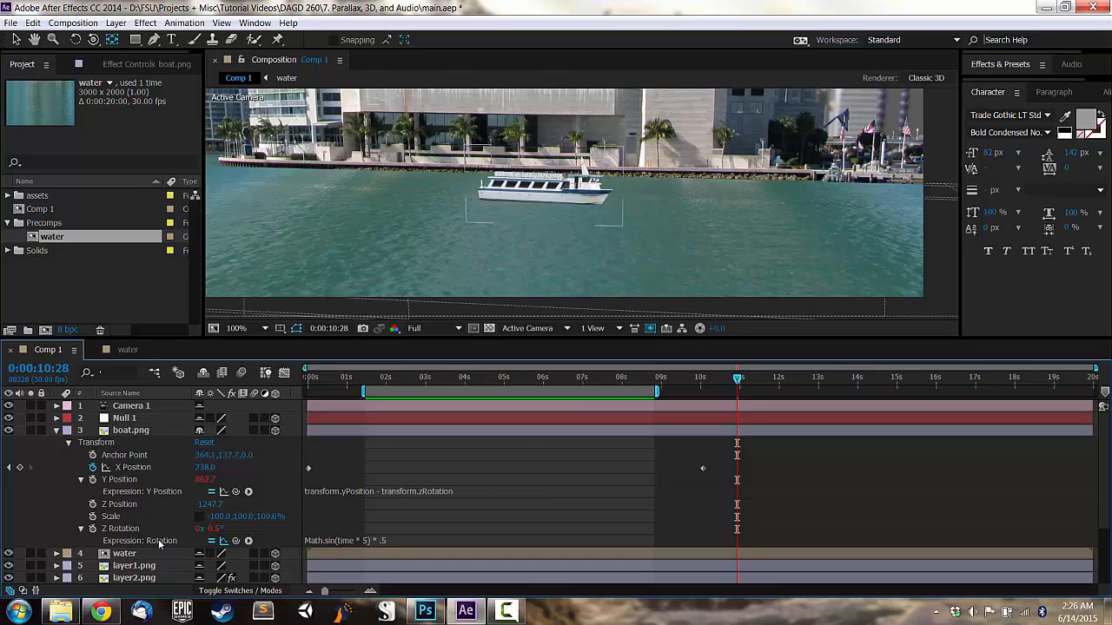
pyautogui.click(211, 540)
pyautogui.moveTo(219, 529)
pyautogui.mouseDown()
pyautogui.moveTo(231, 530)
pyautogui.moveTo(214, 533)
pyautogui.mouseUp()
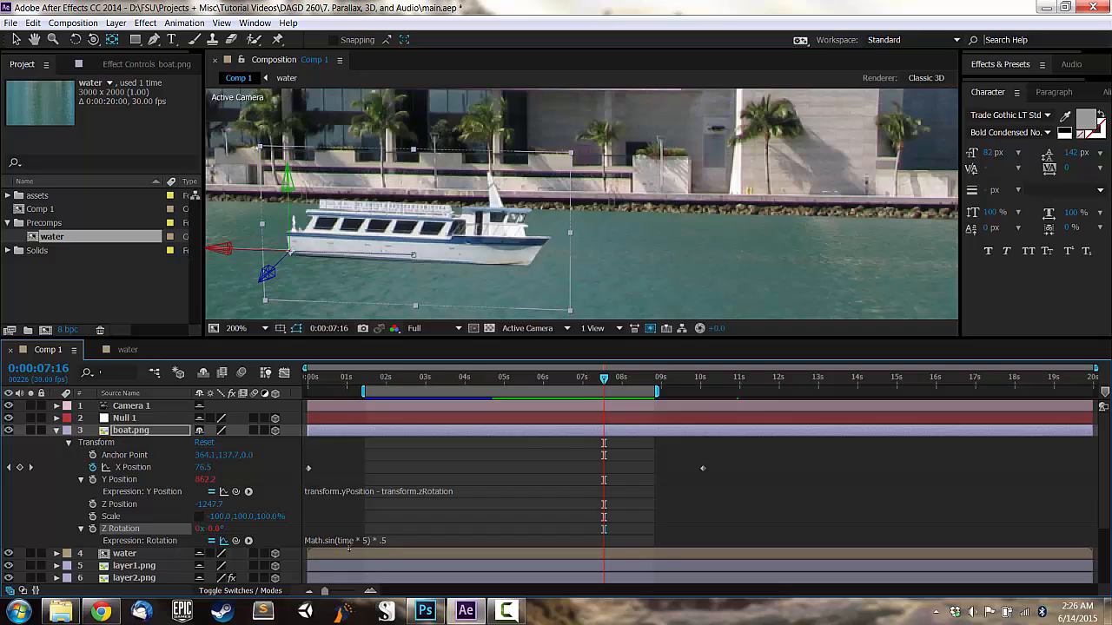
pyautogui.click(398, 540)
pyautogui.click(414, 541)
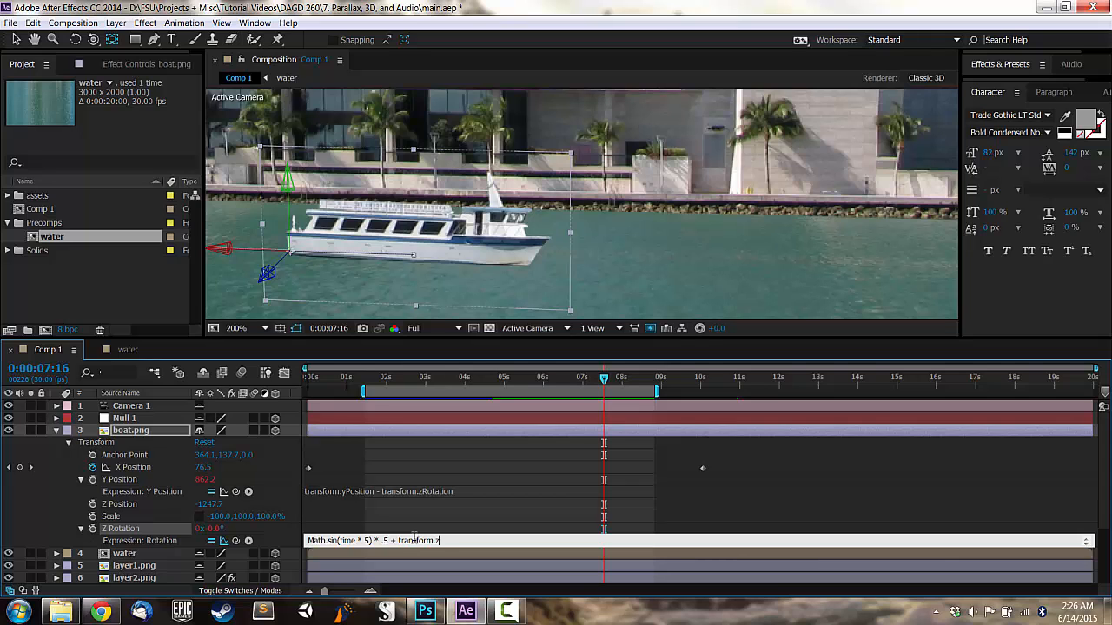
pyautogui.press('KP_Enter')
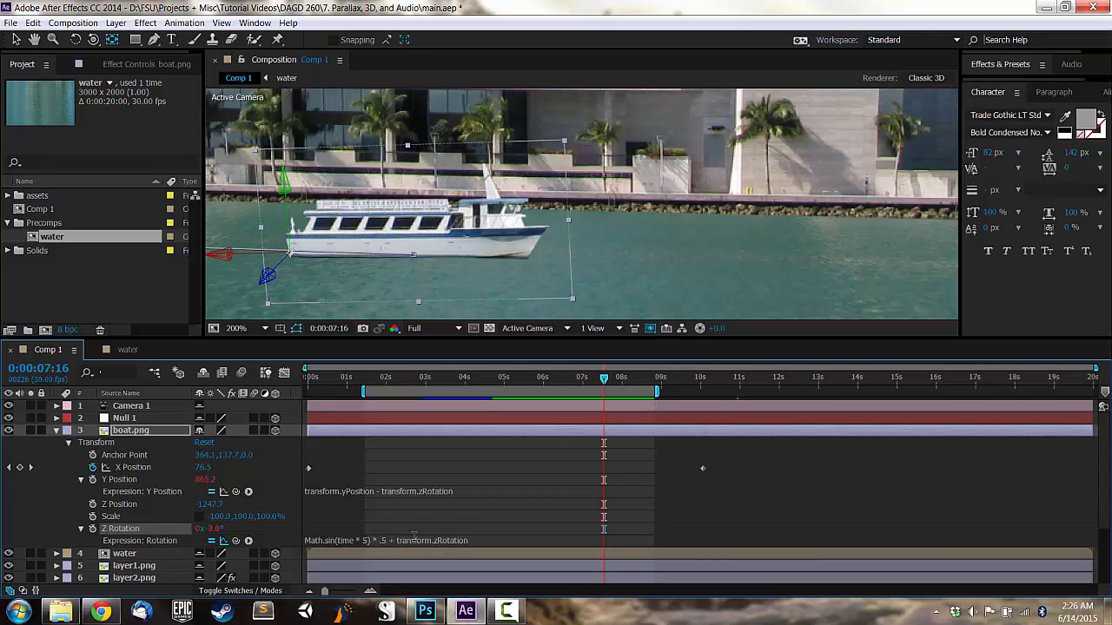
pyautogui.moveTo(603, 379); pyautogui.dragTo(524, 397)
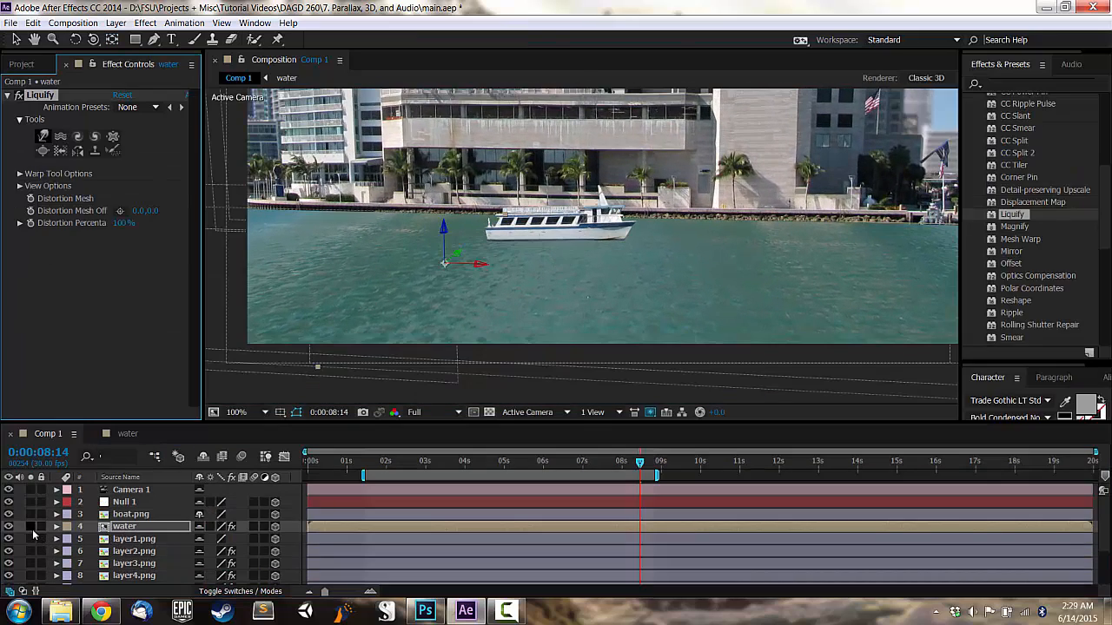
# - Solo the water layer in Comp 1 and apply Wave Warp to it
pyautogui.click(31, 527)
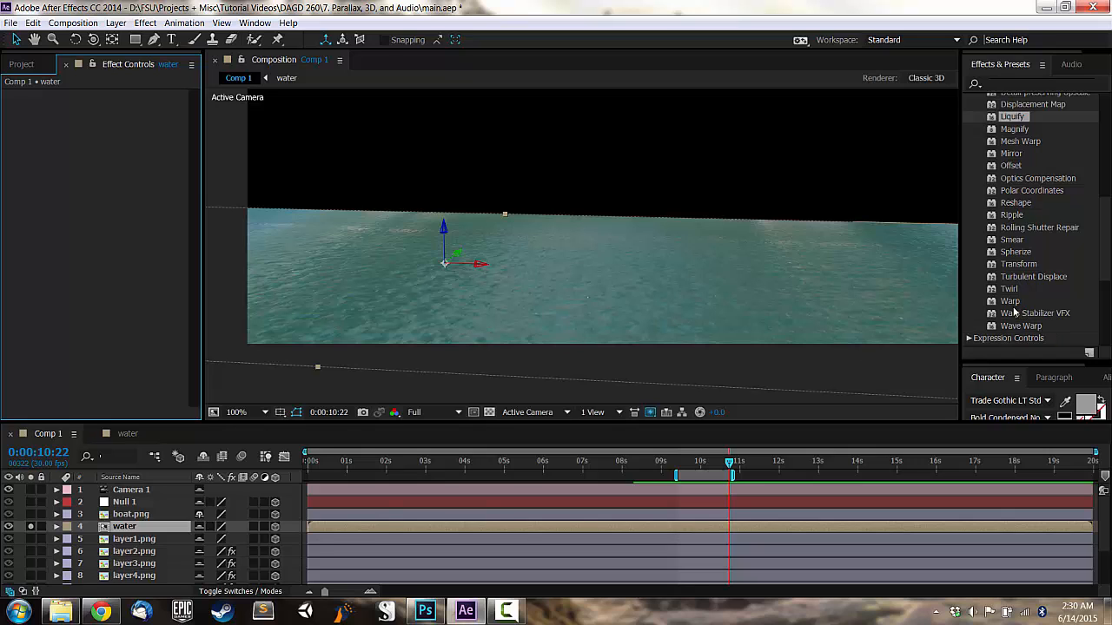
pyautogui.moveTo(1018, 325); pyautogui.dragTo(139, 225)
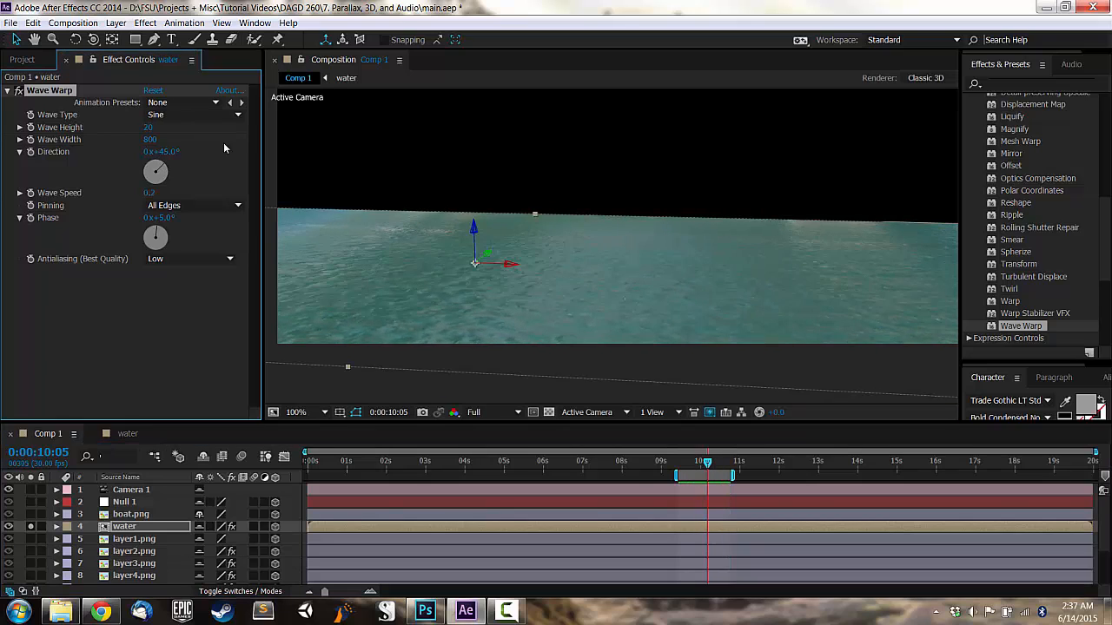
# - Add Turbulent Displace to the water layer, then disable and collapse its Wave Warp effect
pyautogui.moveTo(1027, 277); pyautogui.dragTo(139, 360)
pyautogui.scroll(1, 87, 243)
pyautogui.click(18, 90)
pyautogui.click(8, 90)
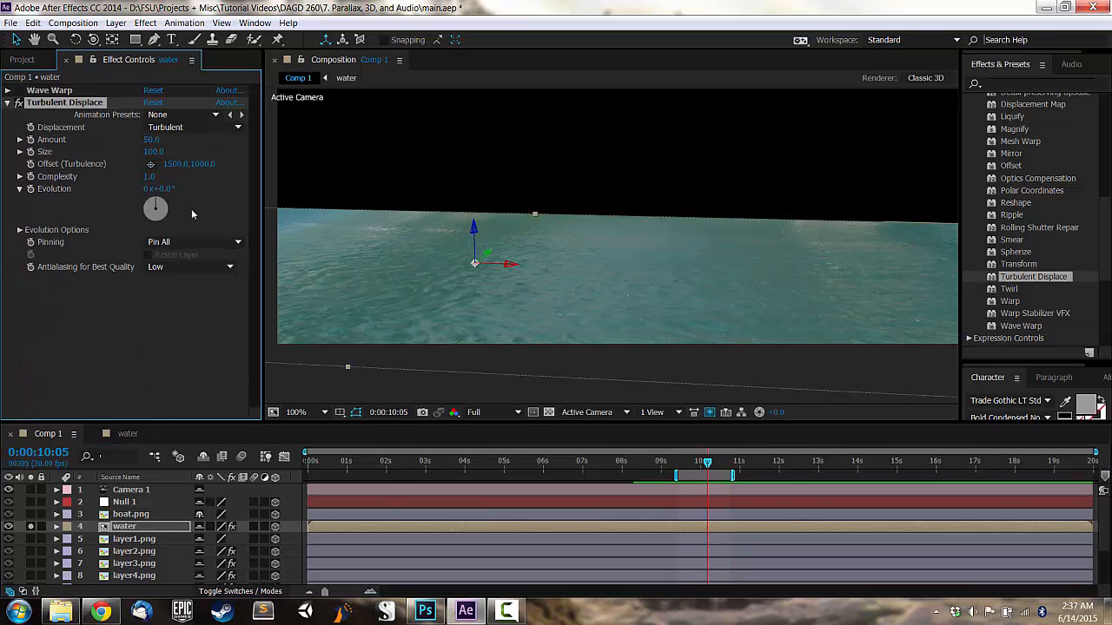
# - Apply Levels to the water with Input Black 97 and Input White 124 to exaggerate contrast, and preview the displacement
pyautogui.click(1023, 83)
pyautogui.write('levels')
pyautogui.moveTo(1012, 172); pyautogui.dragTo(87, 102)
pyautogui.moveTo(227, 199); pyautogui.dragTo(141, 199)
pyautogui.moveTo(41, 198); pyautogui.dragTo(113, 199)
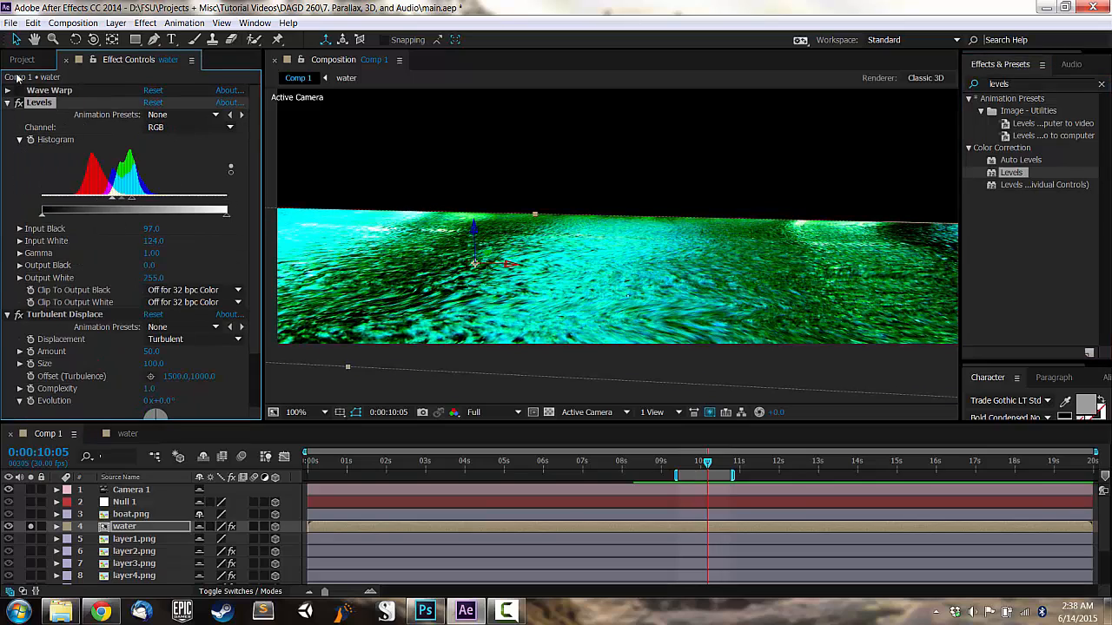
pyautogui.click(8, 103)
pyautogui.press('KP_0')
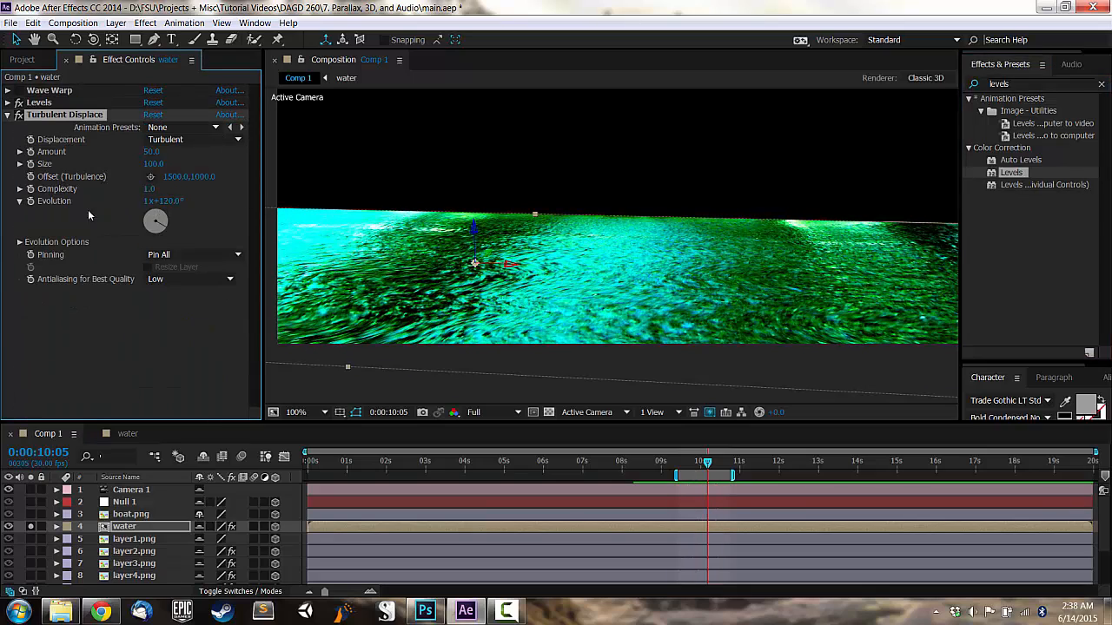
# - Animate Turbulent Displace's Evolution on the water with the expression time*100 and preview the ripples
pyautogui.keyDown('alt'); pyautogui.click(30, 201); pyautogui.keyUp('alt')
pyautogui.write('time*100')
pyautogui.press('KP_Enter')
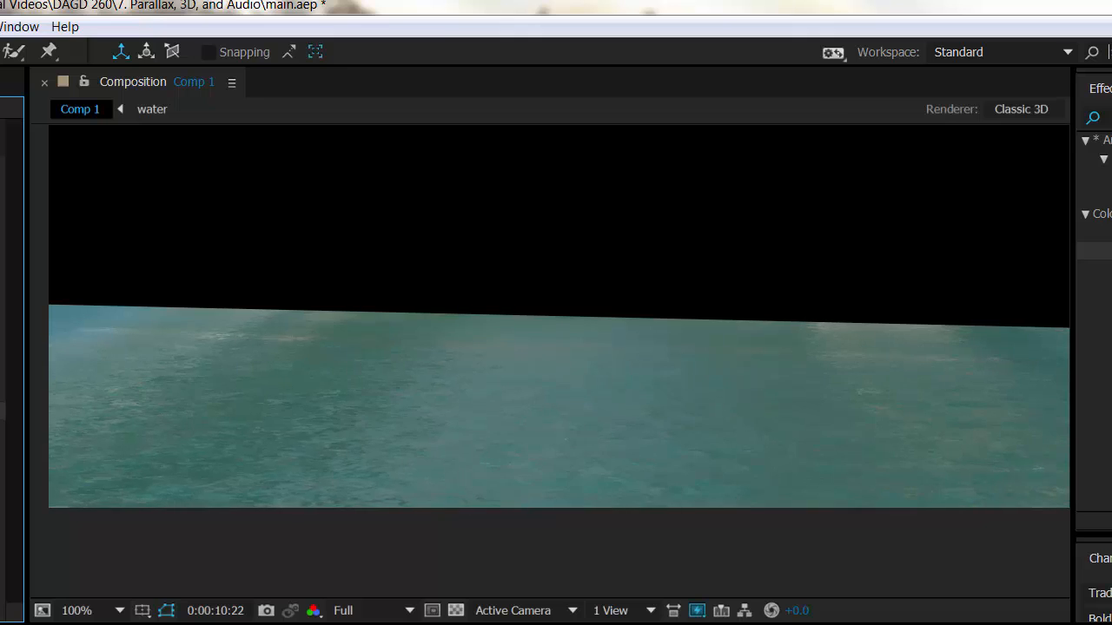
pyautogui.press('space')
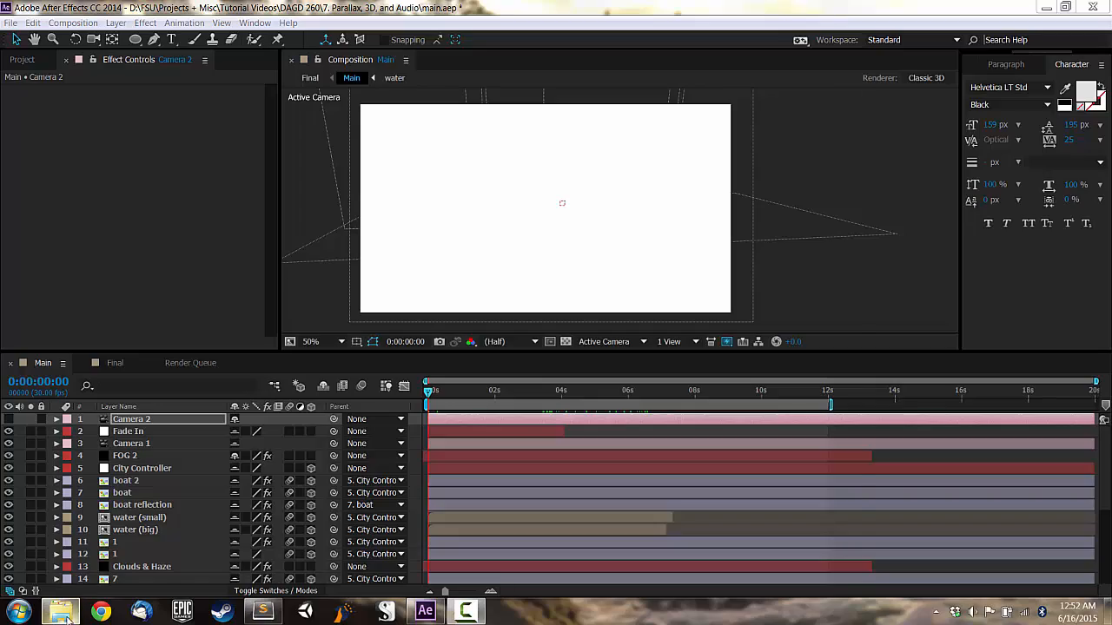
# - Play Final.mp4 from the project's renders folder, then return to the Main composition in After Effects
pyautogui.click(61, 611)
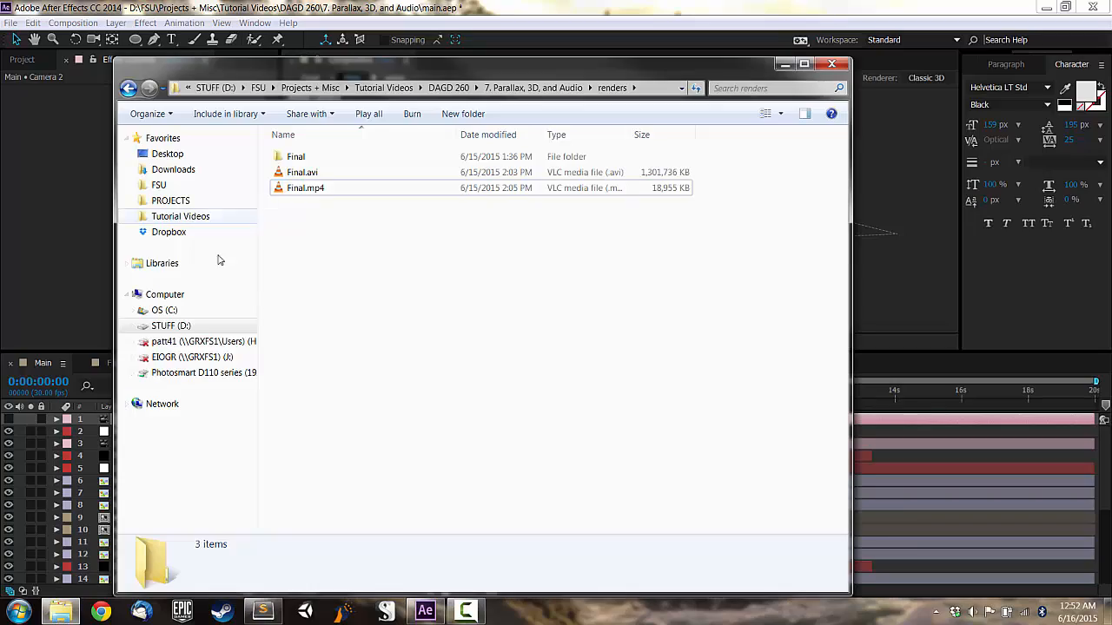
pyautogui.click(279, 187)
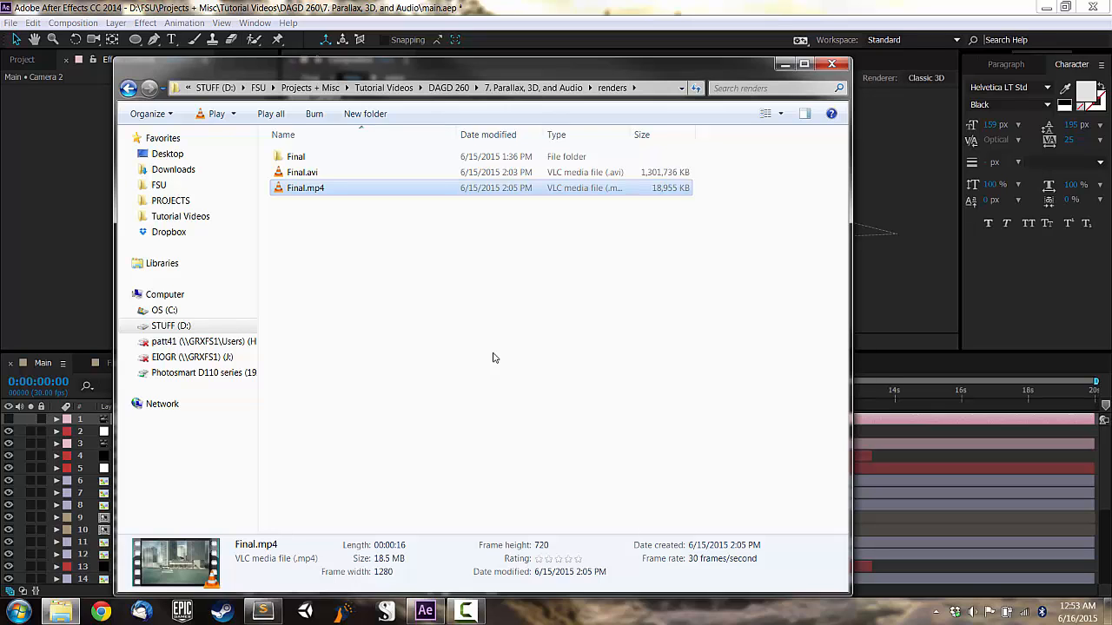
pyautogui.click(742, 6)
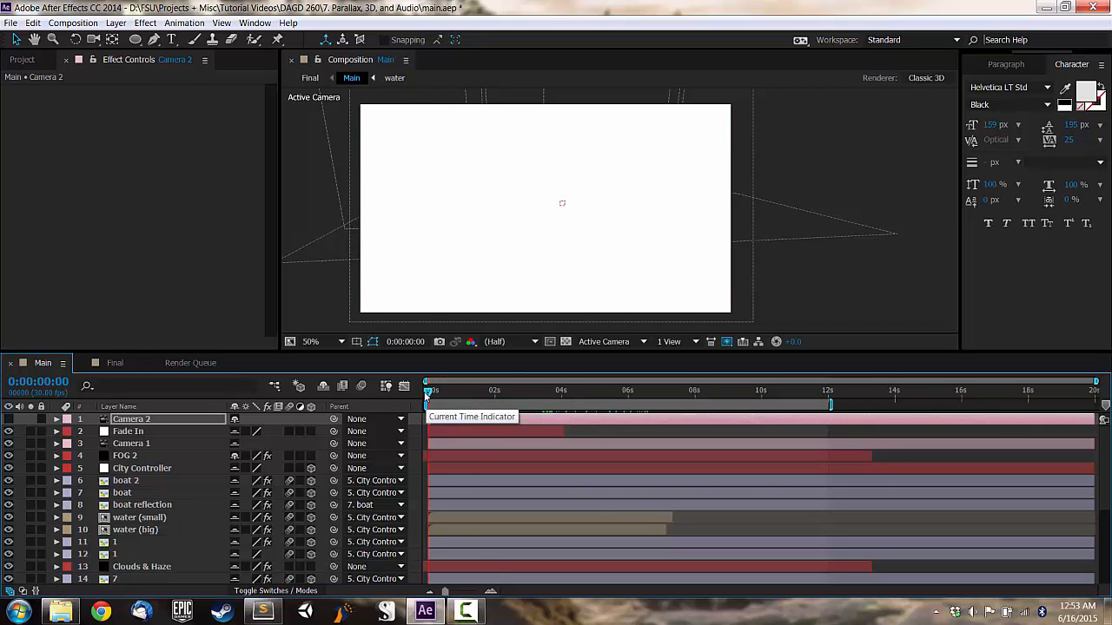
# - Scrub Main to 0:00:03:28 and examine the 3D scene layout by orbiting through Camera 2
pyautogui.moveTo(427, 392); pyautogui.dragTo(558, 443)
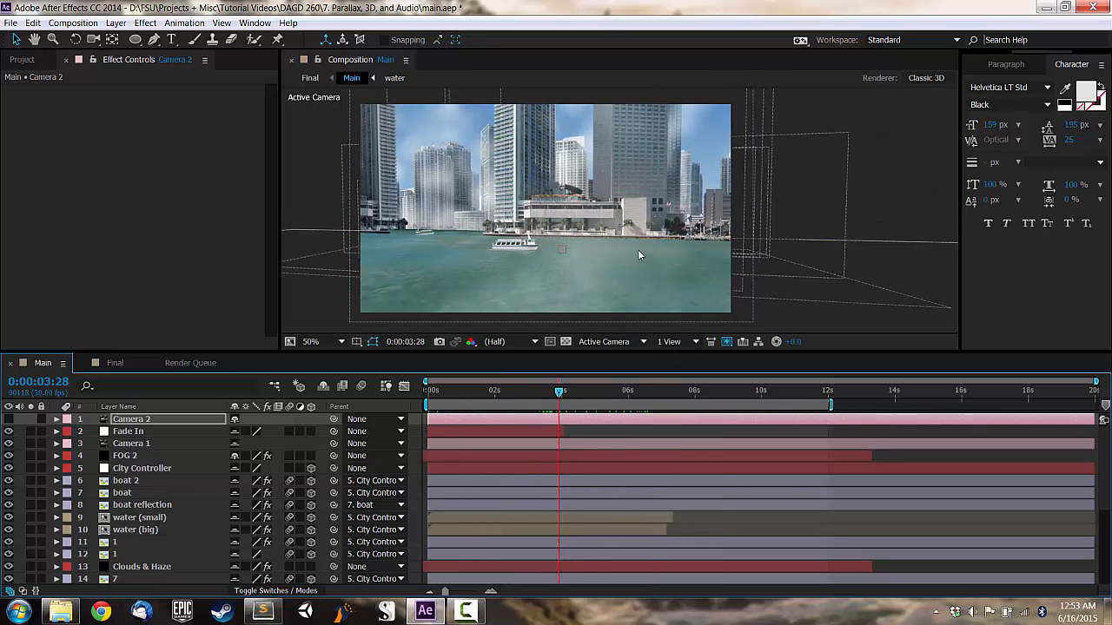
pyautogui.click(632, 342)
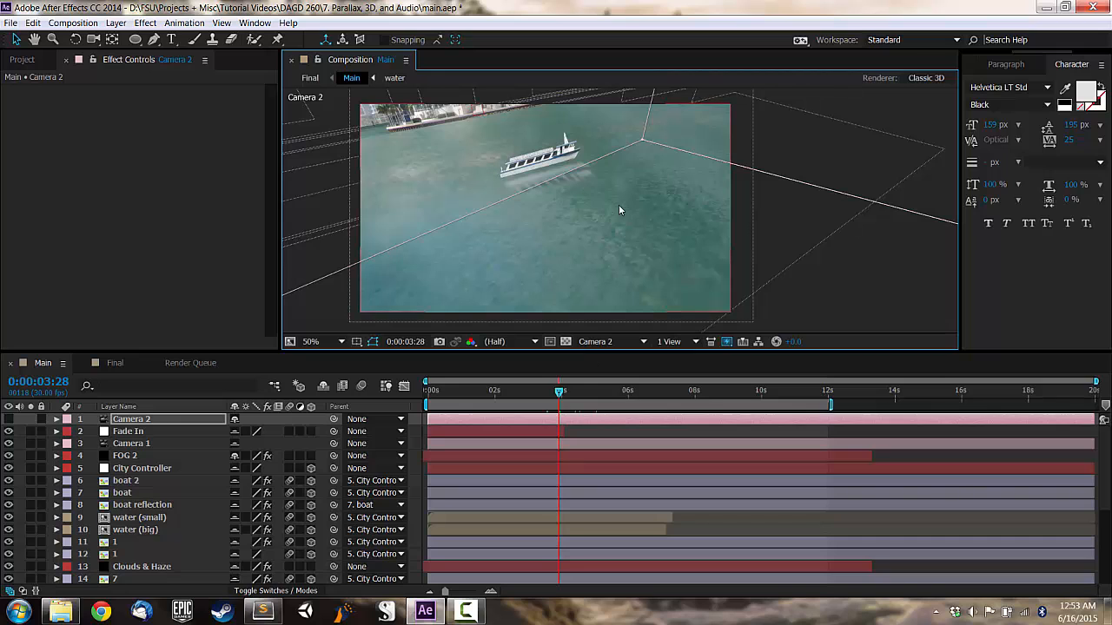
pyautogui.click(94, 39)
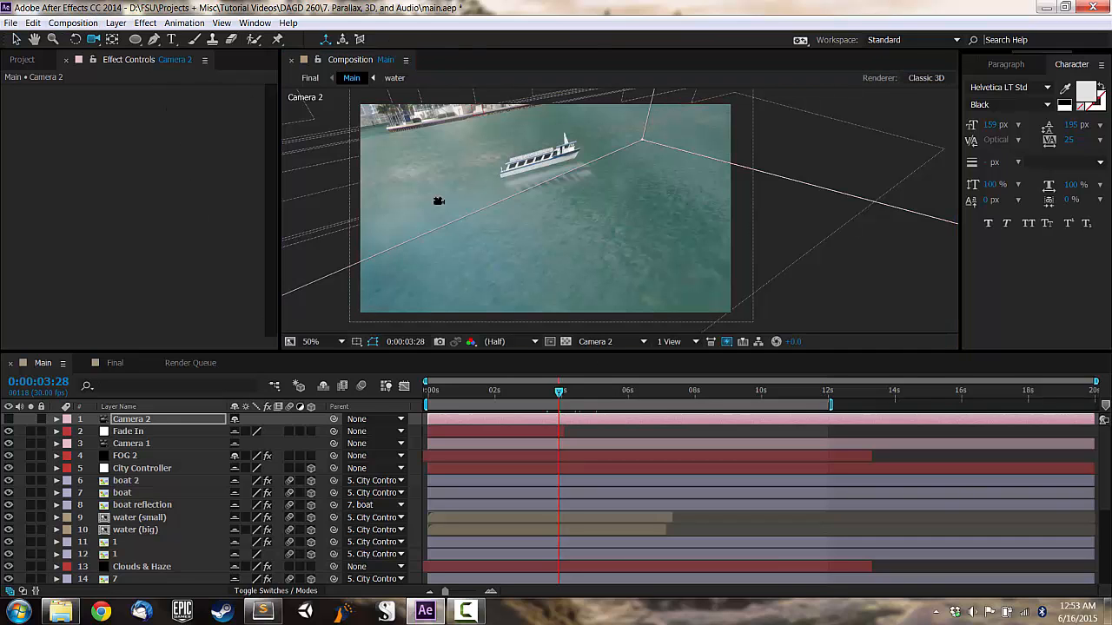
pyautogui.moveTo(514, 214); pyautogui.dragTo(556, 252)
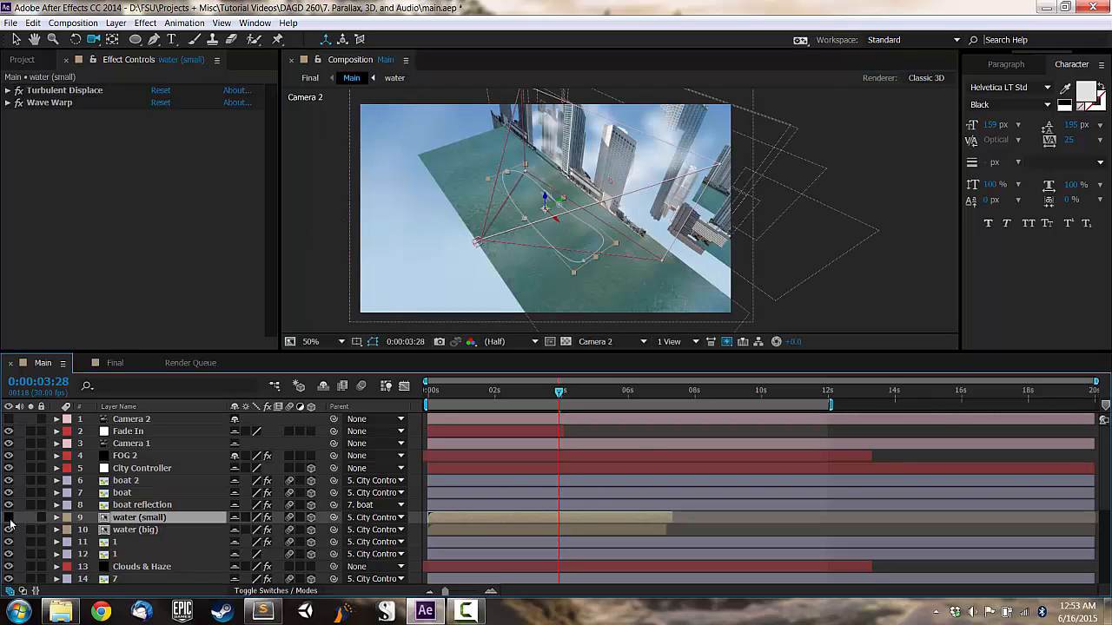
# - Hide the water (big) layer to examine the masked water (small) plane, and scrub to compare the camera's positions
pyautogui.click(9, 529)
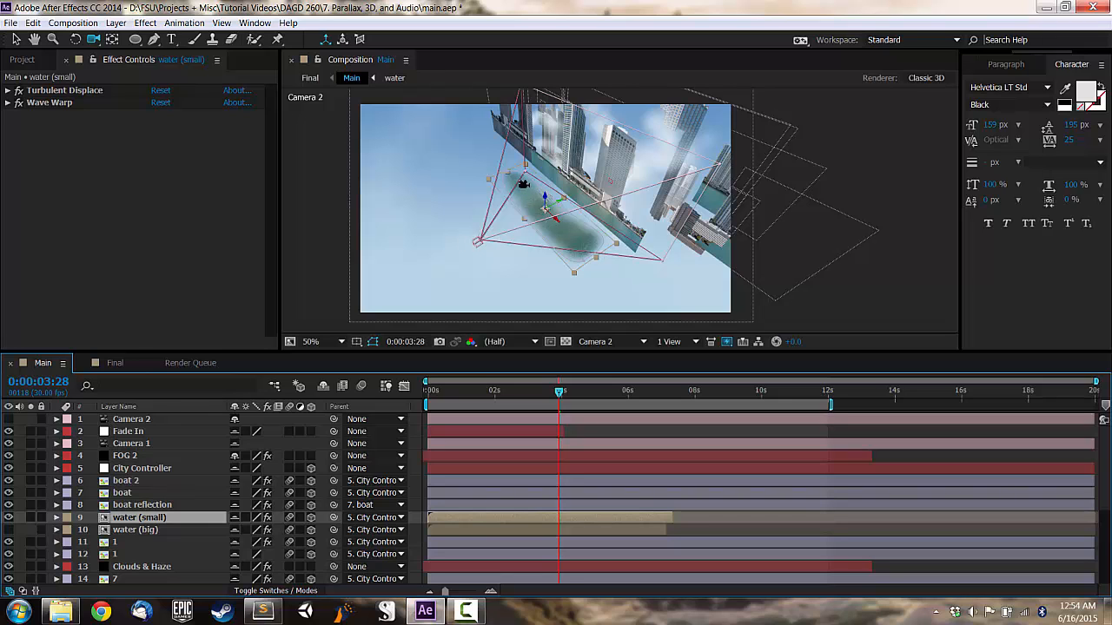
pyautogui.moveTo(560, 391); pyautogui.dragTo(474, 407)
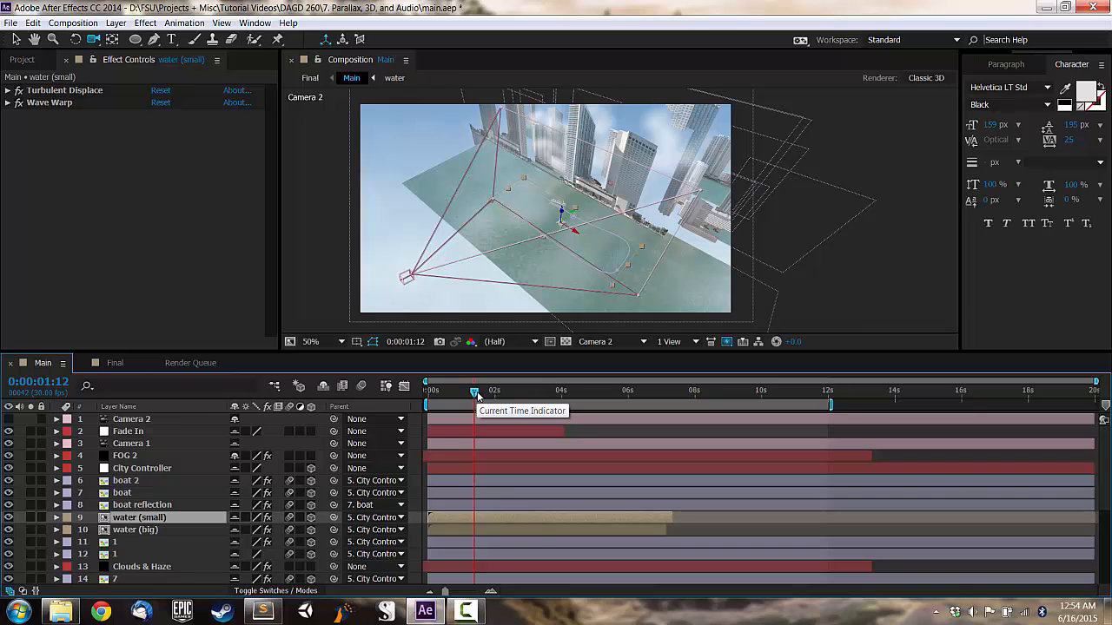
pyautogui.moveTo(478, 395); pyautogui.dragTo(560, 416)
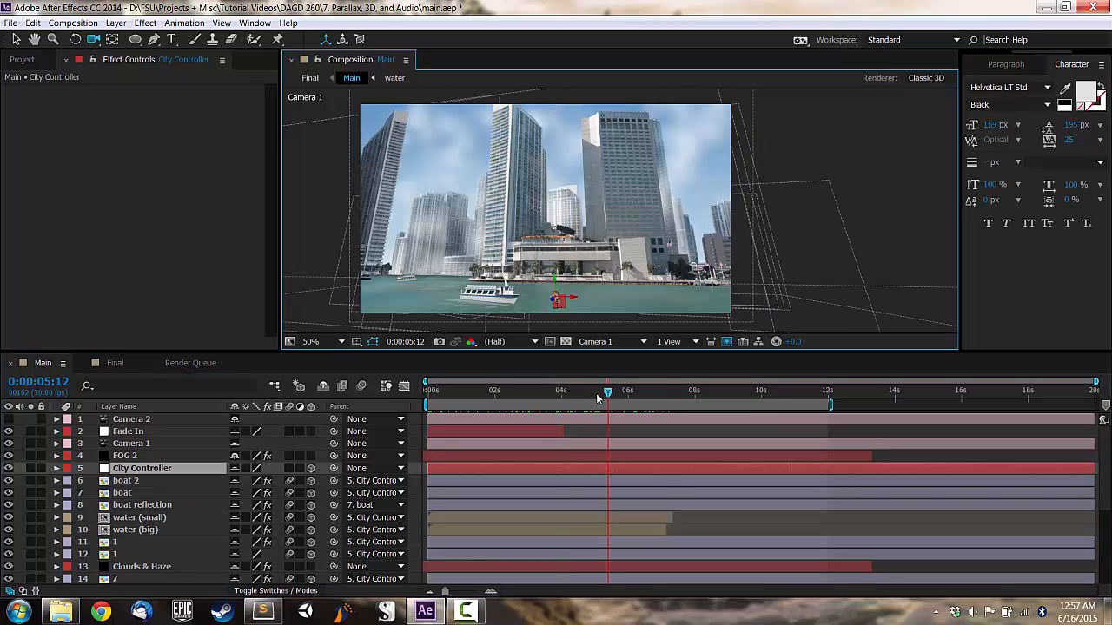
# - Examine the City Controller setup and the boat with its reflection by scrubbing Main and orbiting Camera 2
pyautogui.moveTo(592, 395); pyautogui.dragTo(475, 444)
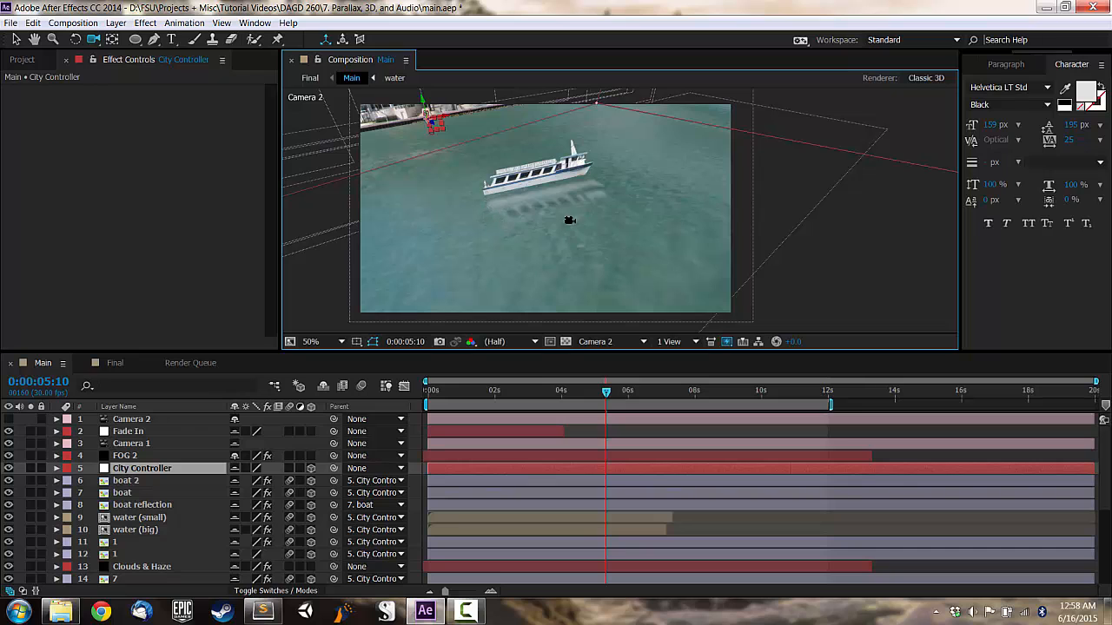
pyautogui.moveTo(604, 203); pyautogui.dragTo(465, 196)
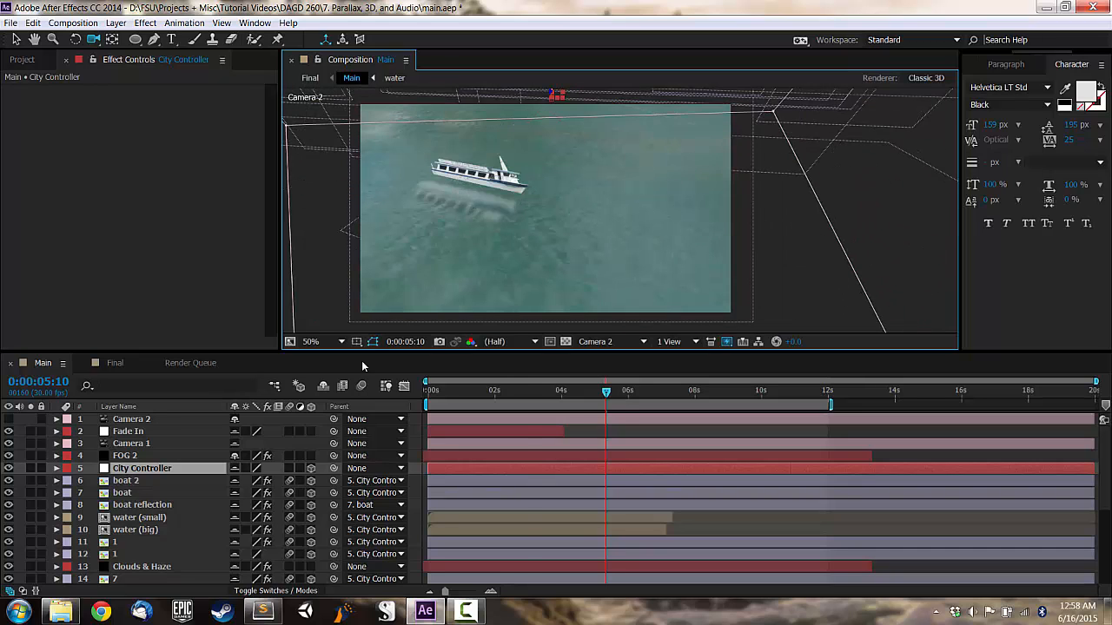
pyautogui.click(525, 393)
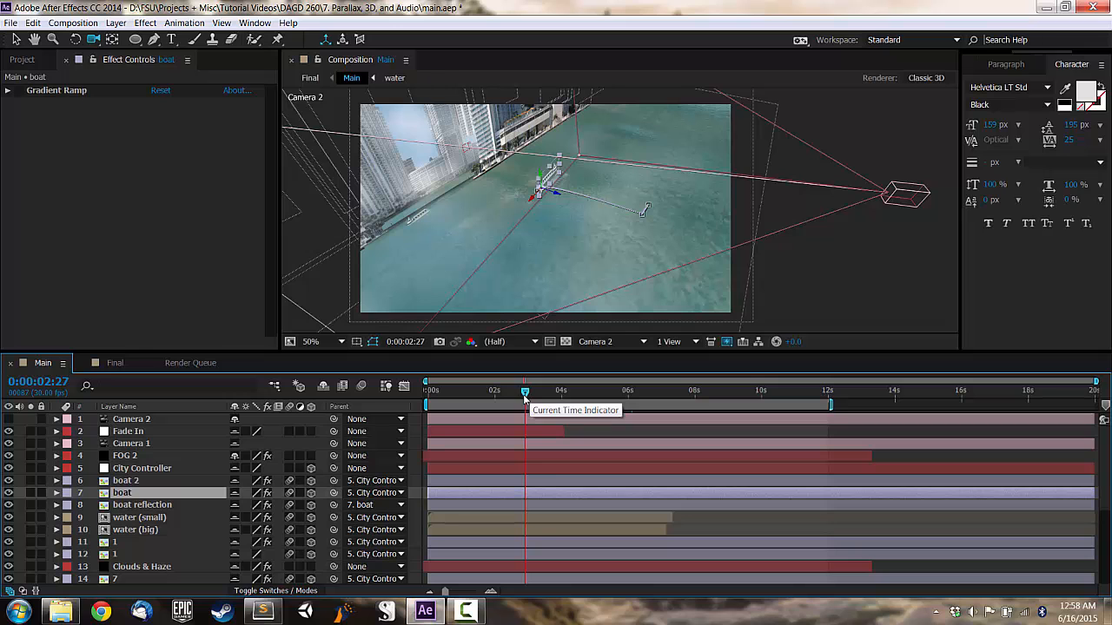
pyautogui.moveTo(525, 393); pyautogui.dragTo(574, 393)
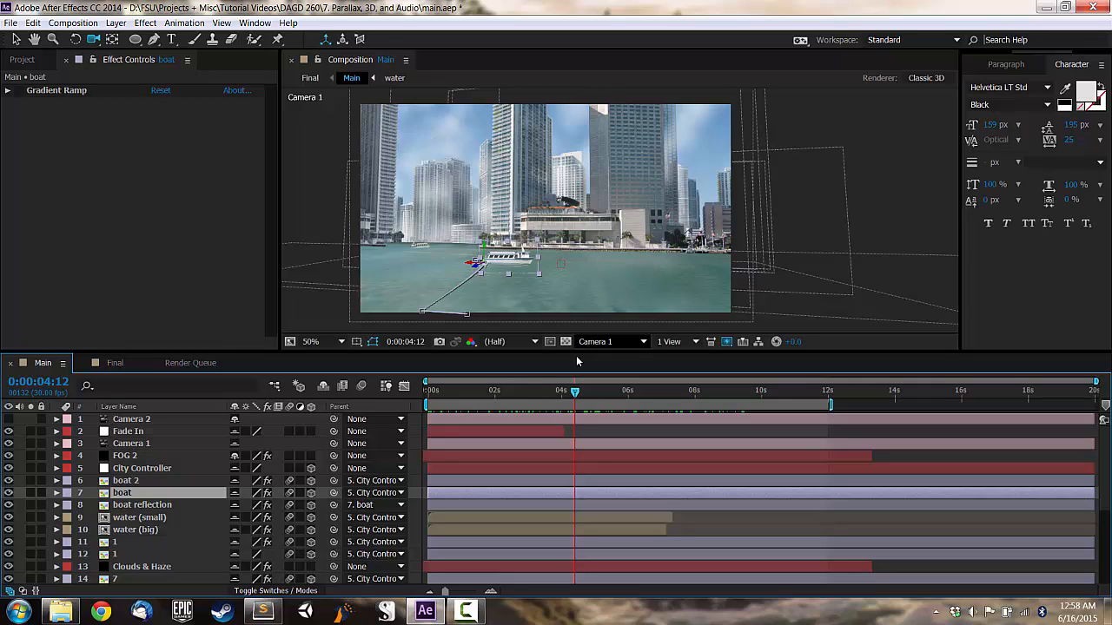
# - Open the Final composition and review the effects on its Desat / Levels layer while scrubbing through time
pyautogui.click(115, 362)
pyautogui.click(163, 531)
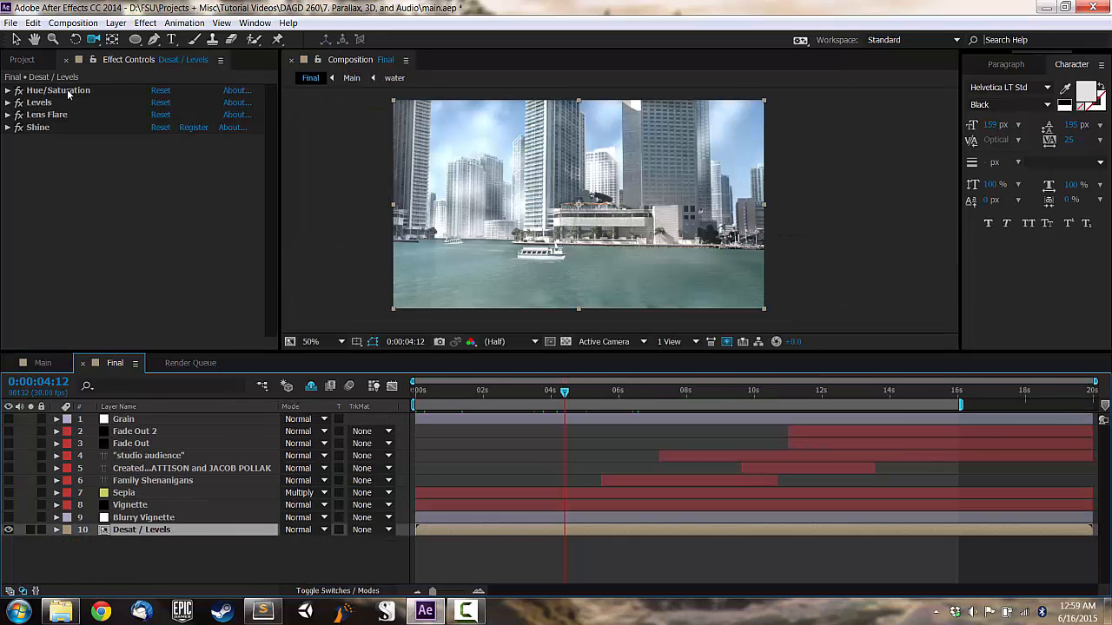
pyautogui.click(45, 105)
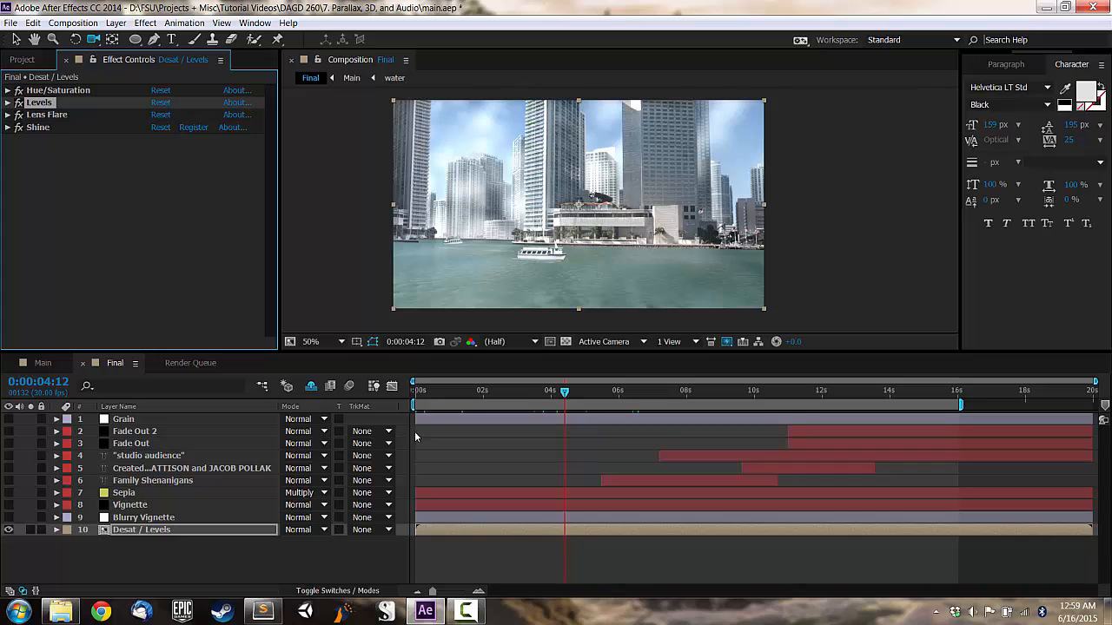
pyautogui.press('Down')
pyautogui.moveTo(707, 392); pyautogui.dragTo(841, 402)
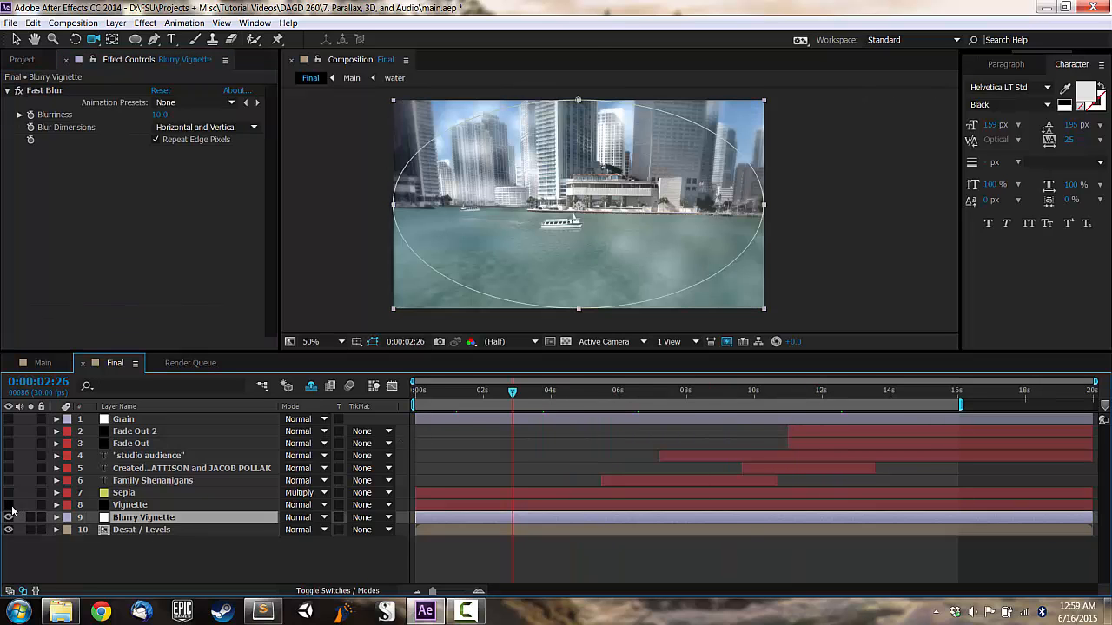
# - Show the Vignette and Sepia layers in Final and scrub to review their effect on the picture
pyautogui.click(10, 505)
pyautogui.click(133, 505)
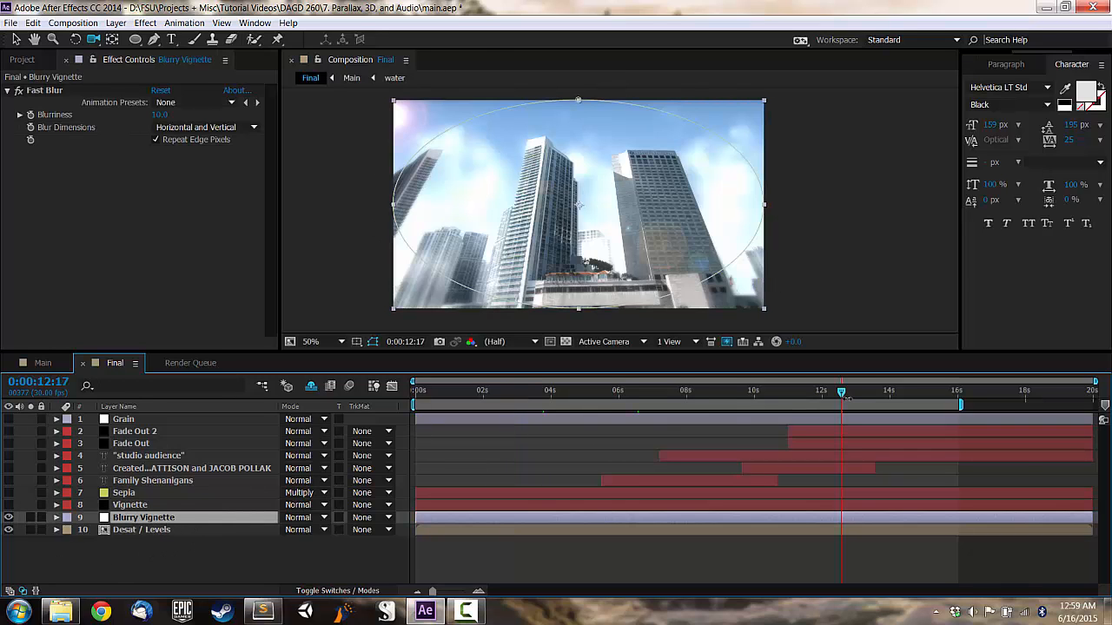
pyautogui.moveTo(841, 392); pyautogui.dragTo(455, 444)
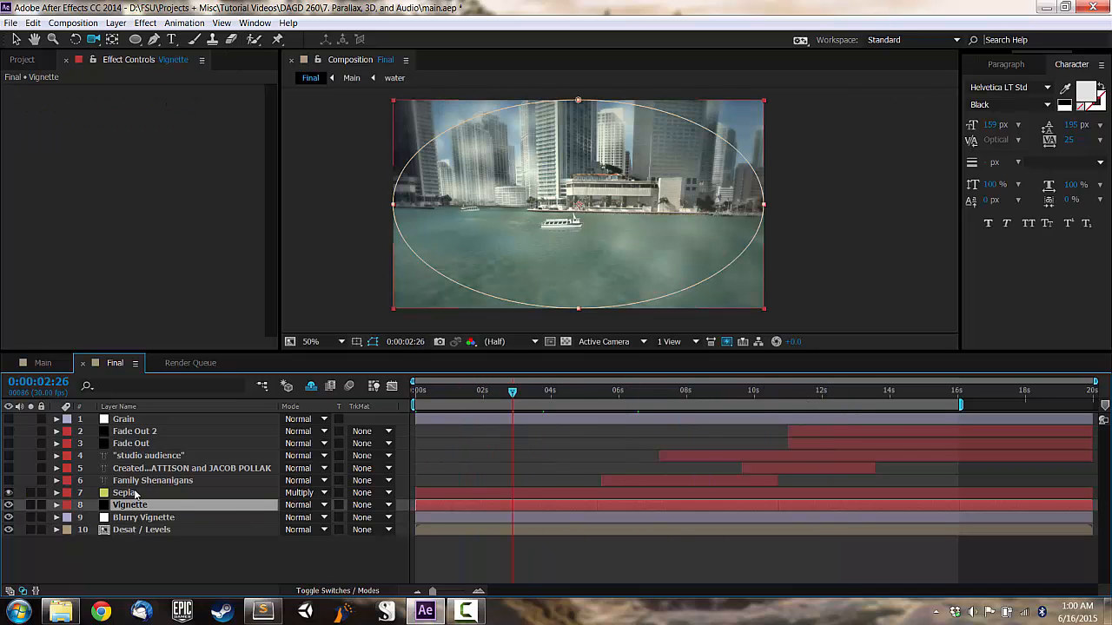
pyautogui.click(136, 494)
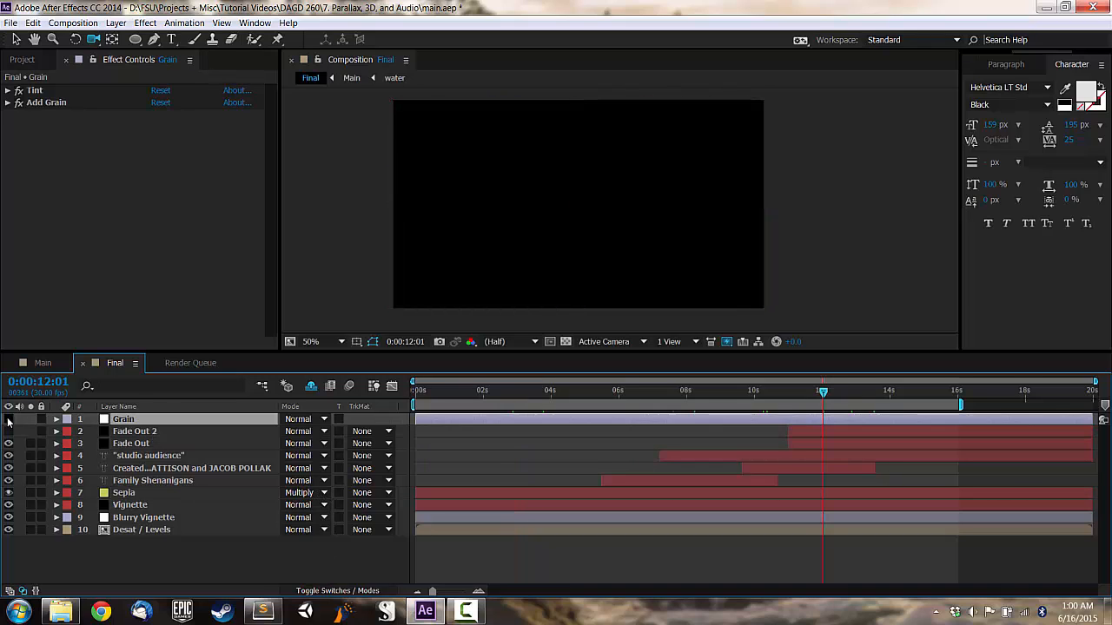
# - Turn on the Grain layer in Final and examine its texture up close around the Family Shenanigans title
pyautogui.click(8, 419)
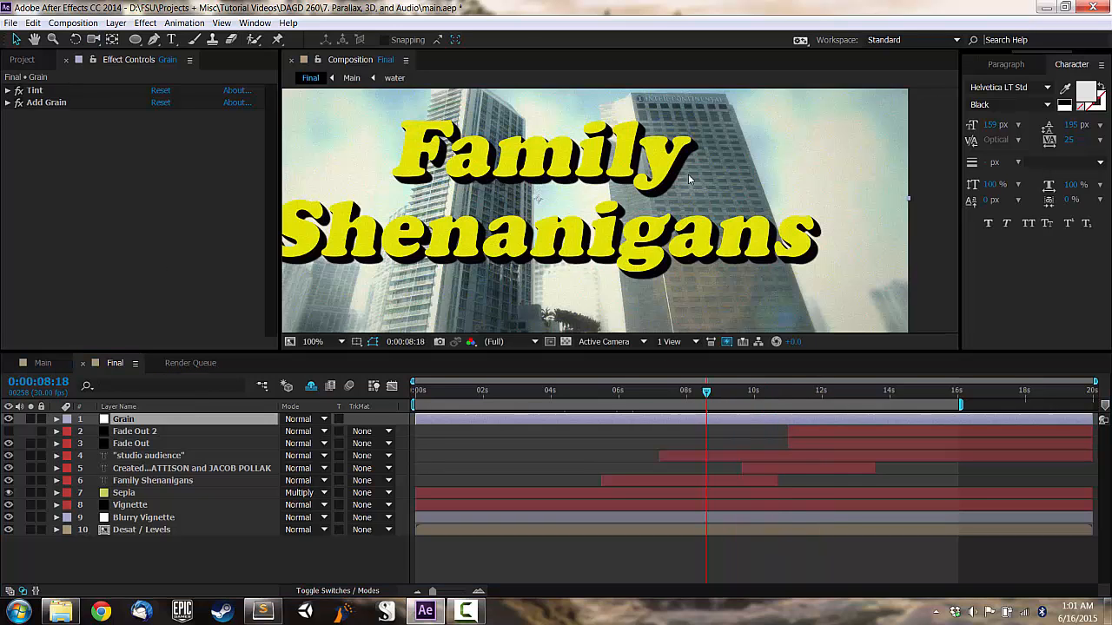
pyautogui.moveTo(688, 178); pyautogui.dragTo(675, 310)
pyautogui.scroll(1, 626, 261)
pyautogui.moveTo(614, 270); pyautogui.dragTo(618, 234)
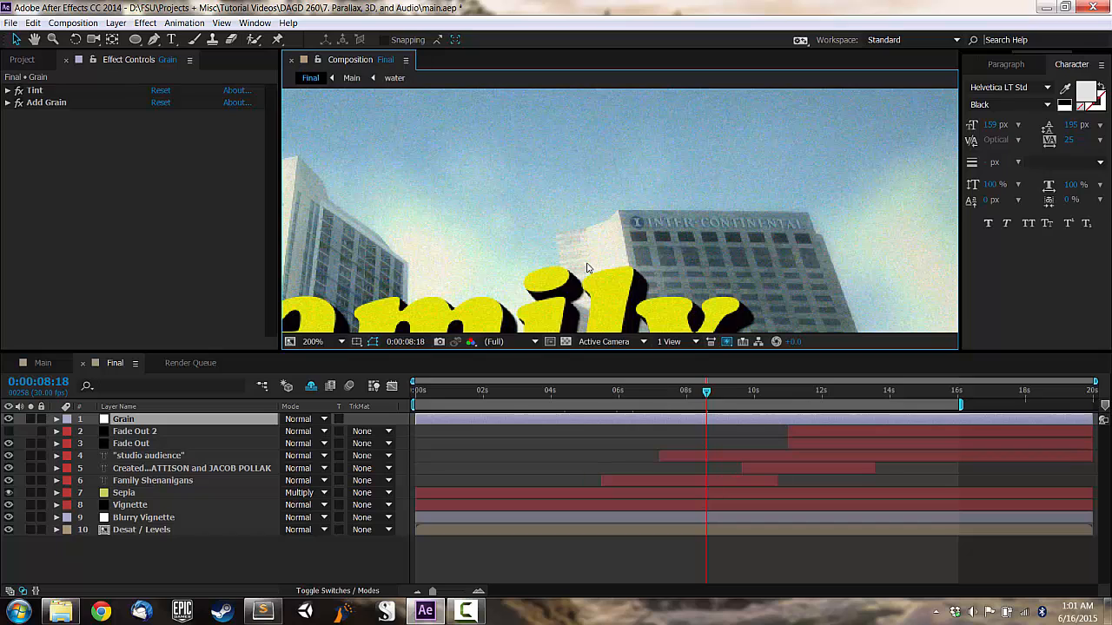
pyautogui.scroll(-2, 586, 268)
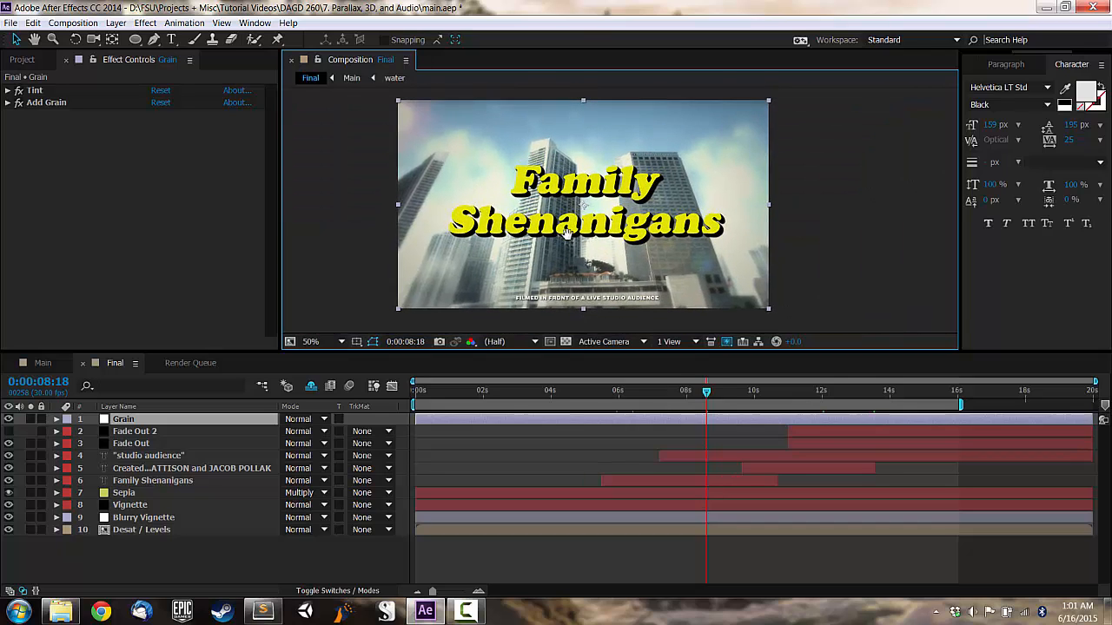